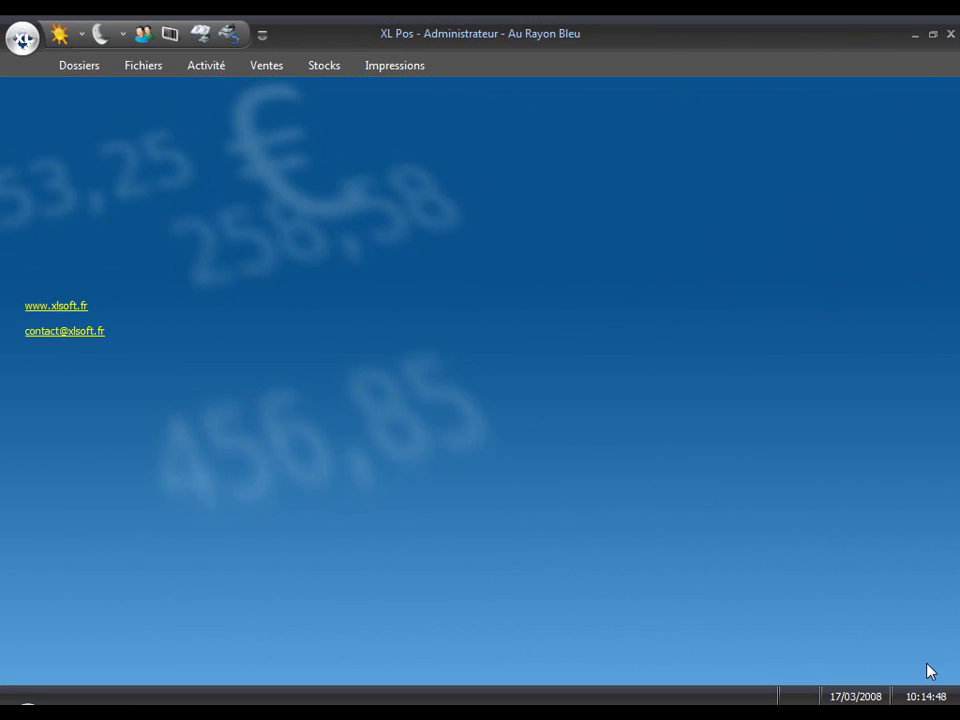
# - Open the cash customers file and review the customer's delivery, information, statistics and alert note pages
pyautogui.click(145, 35)
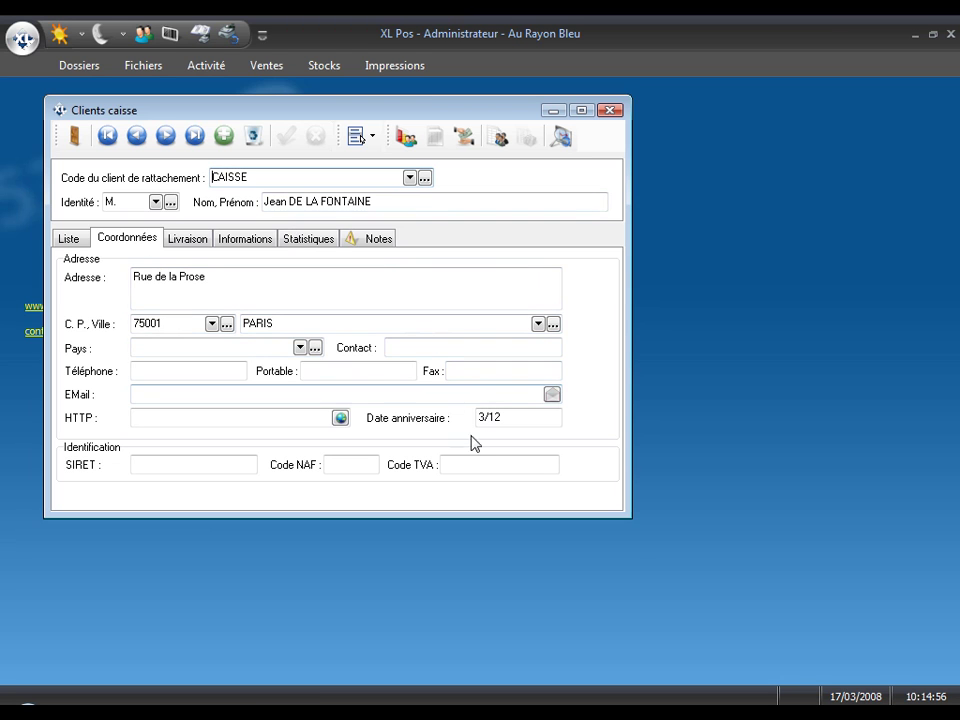
pyautogui.click(192, 239)
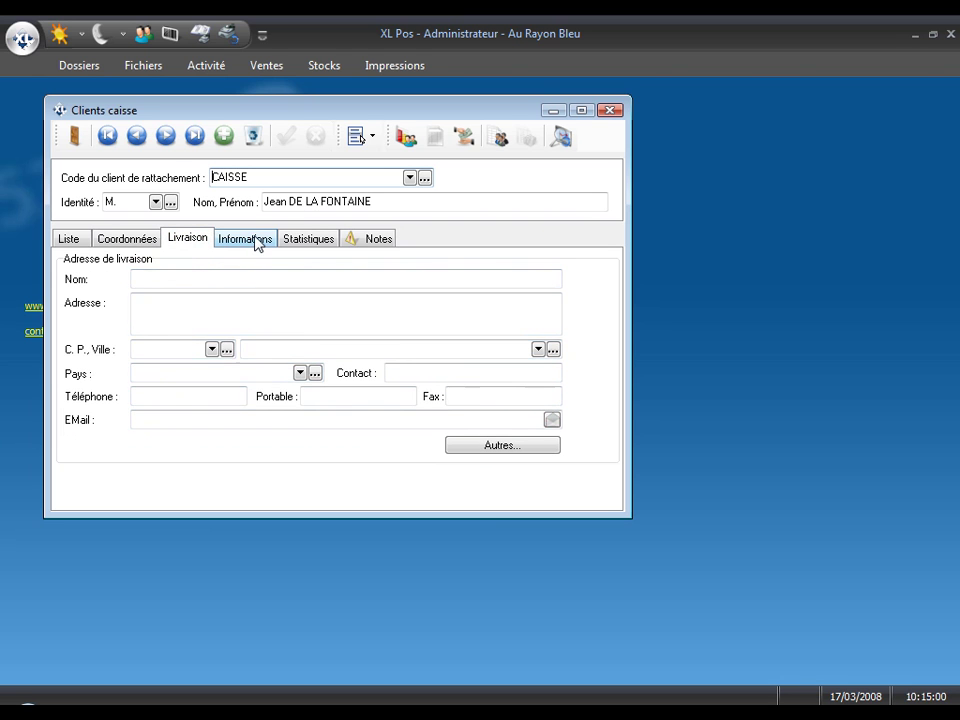
pyautogui.click(256, 241)
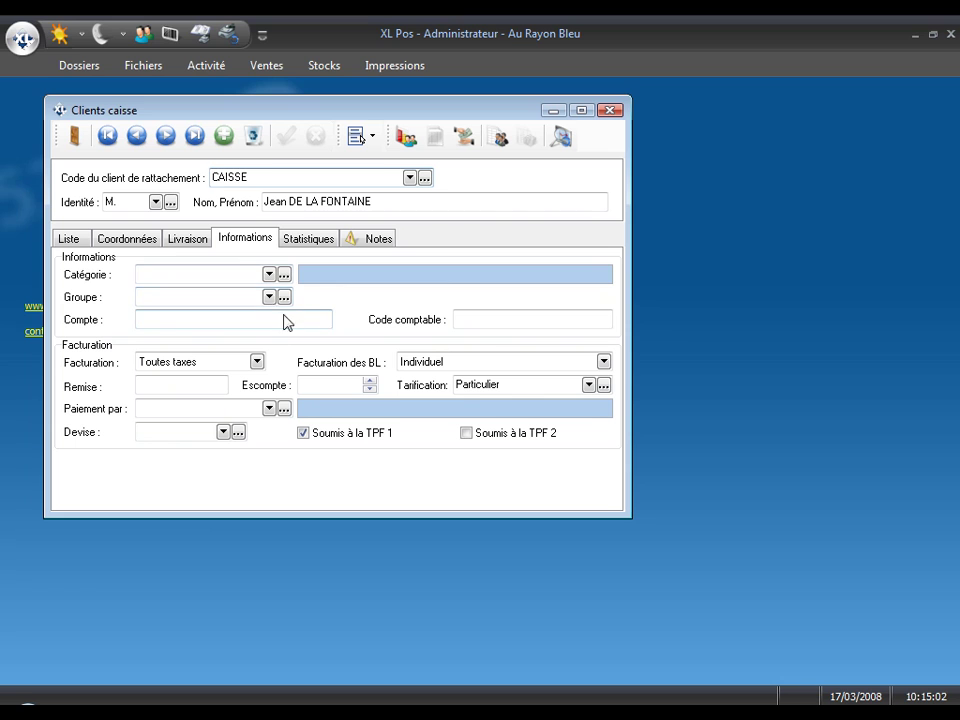
pyautogui.click(269, 274)
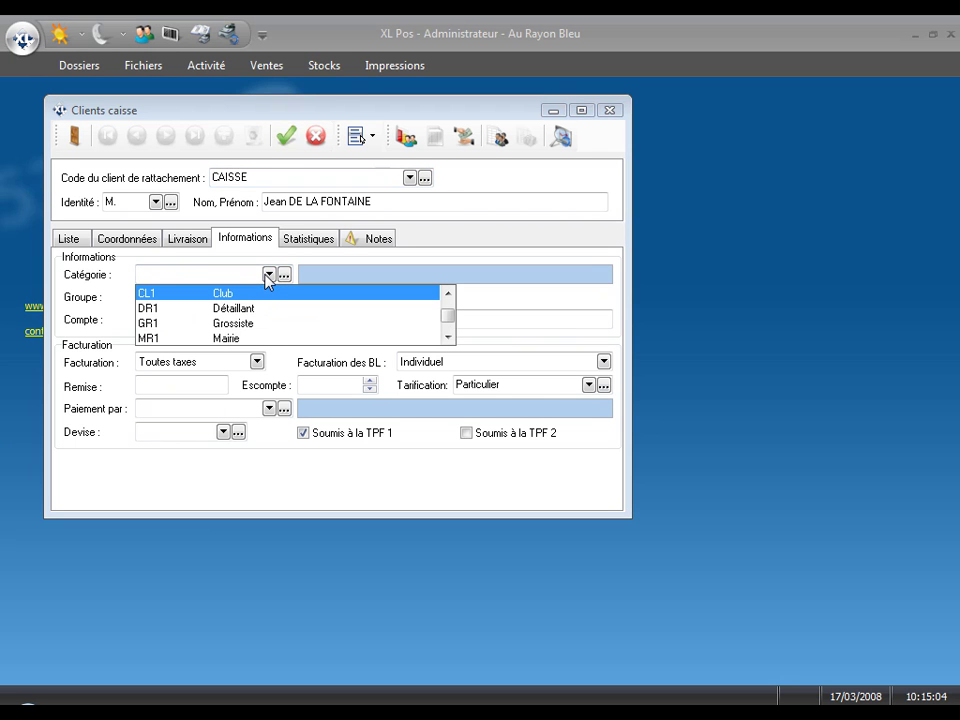
pyautogui.click(268, 275)
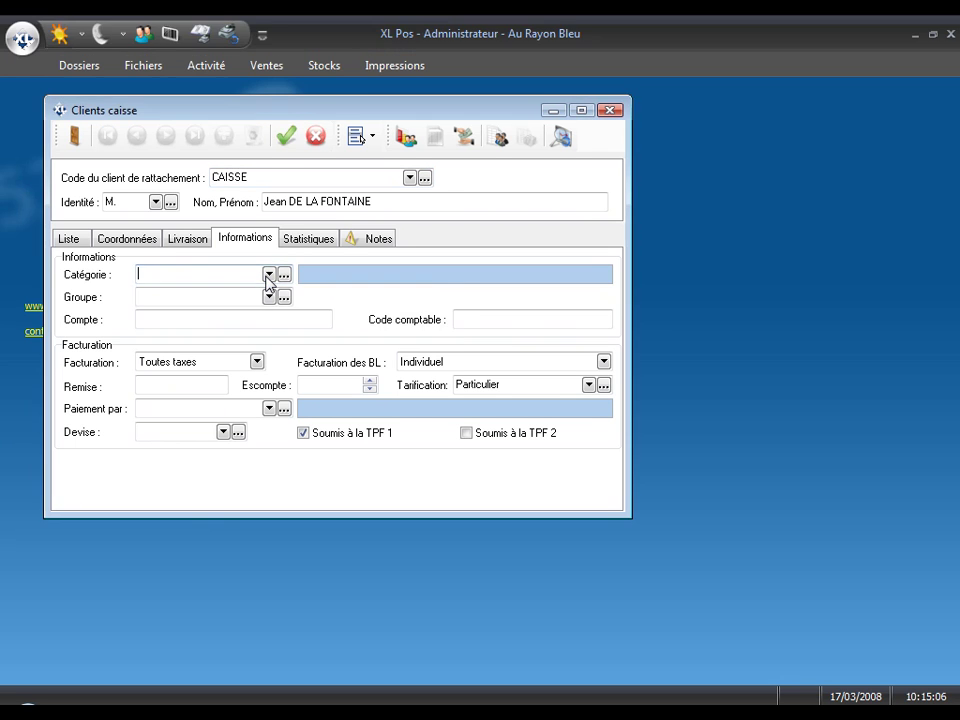
pyautogui.click(312, 240)
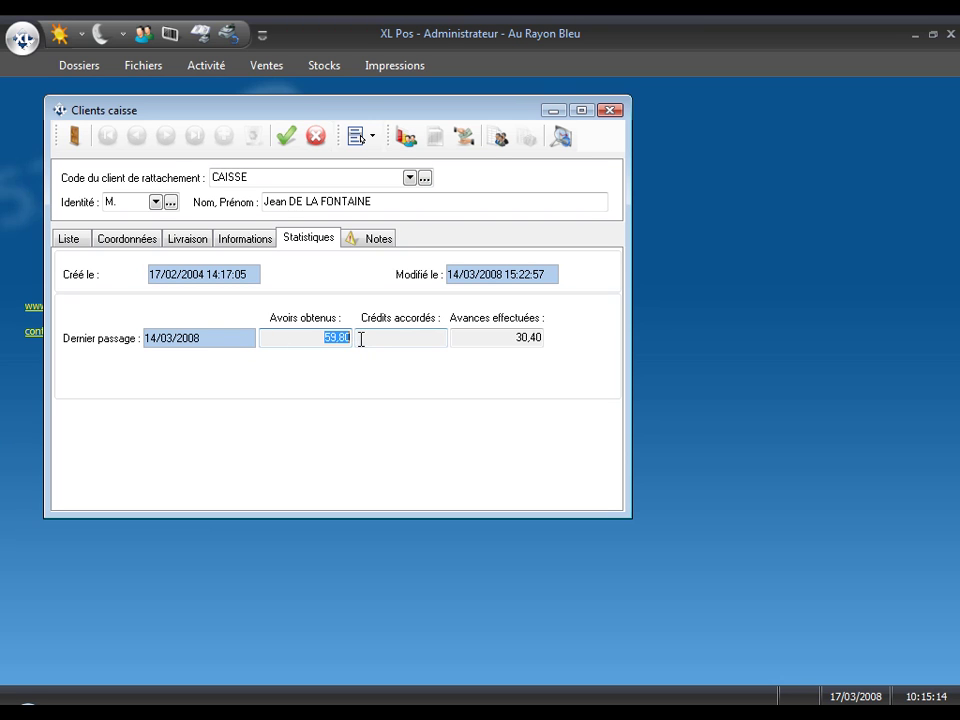
pyautogui.click(374, 240)
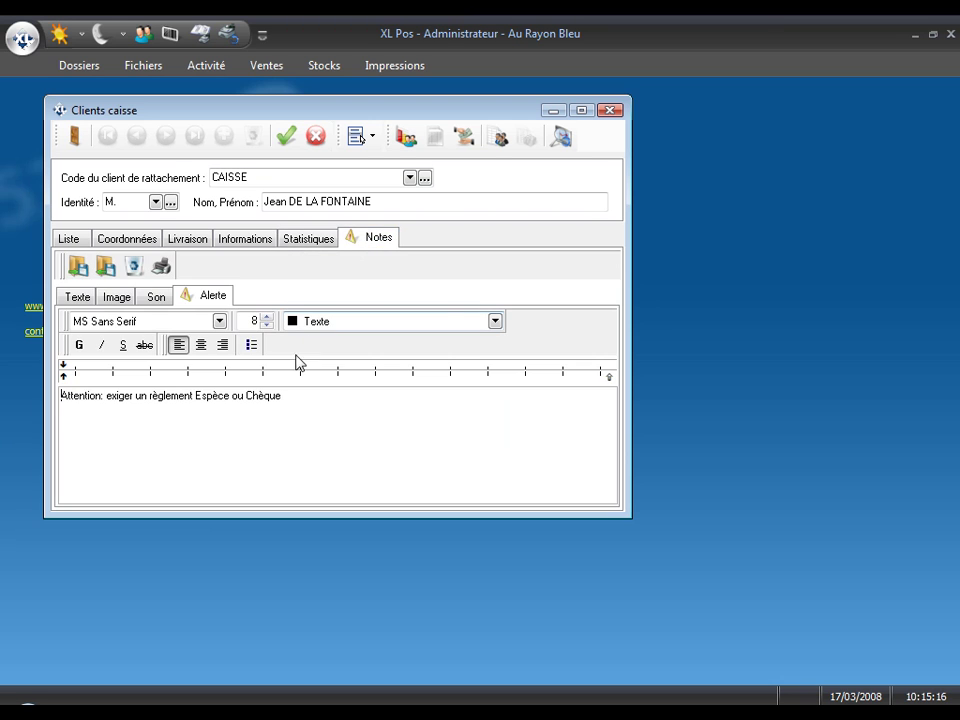
pyautogui.click(301, 402)
# - Open the customer's purchase history and examine the turnover, evolution, graph and detail views
pyautogui.click(405, 138)
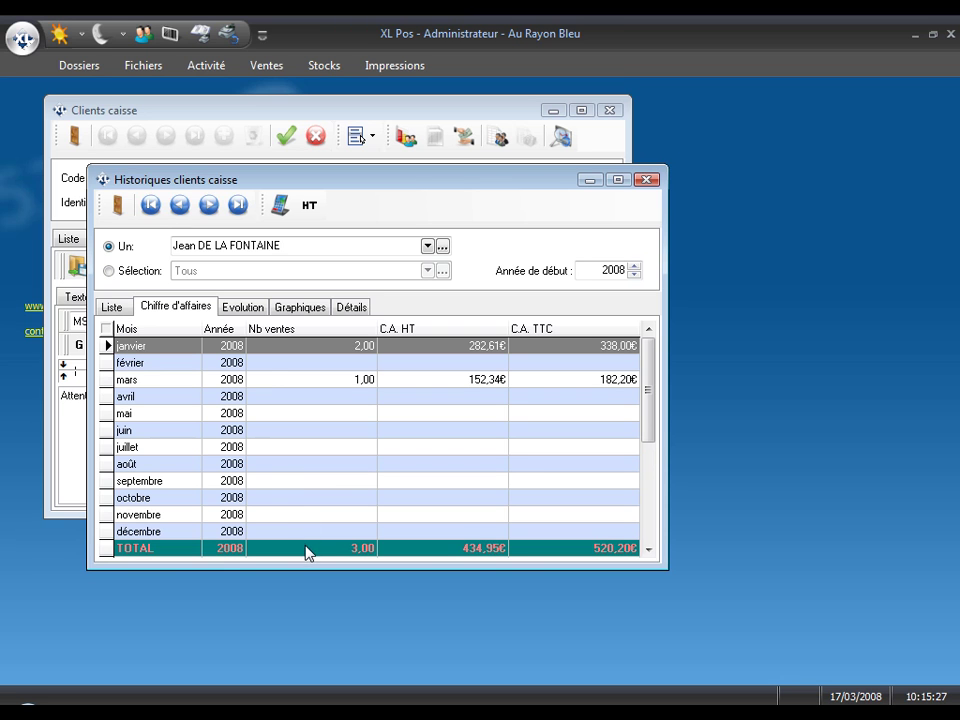
pyautogui.click(246, 312)
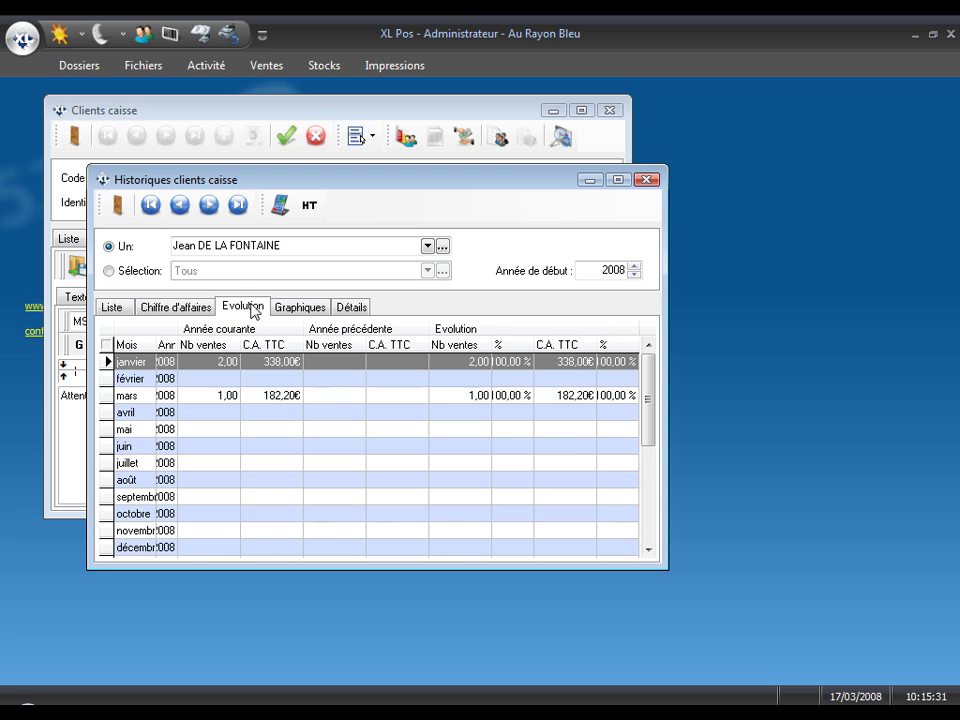
pyautogui.click(297, 308)
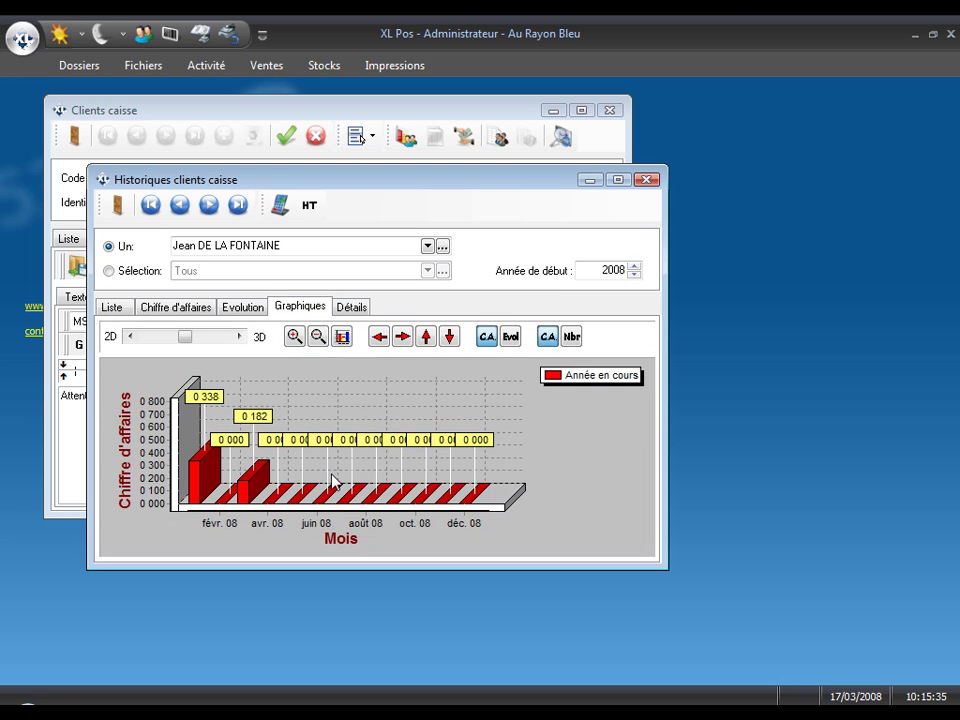
pyautogui.click(352, 308)
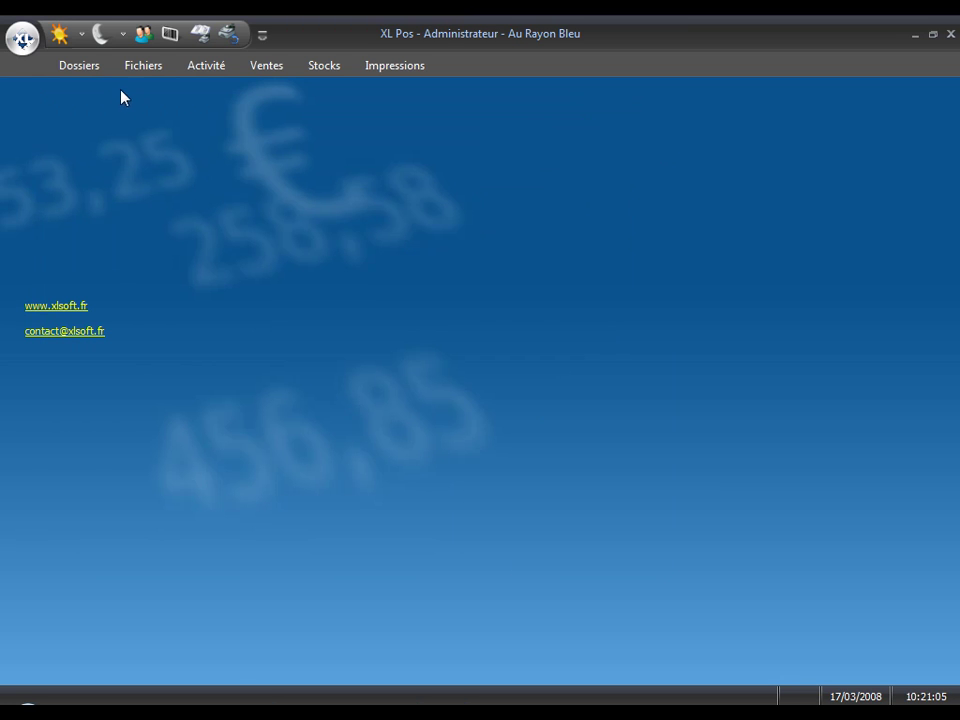
# - Open the articles file and browse its list with the Bougie, Deco, Encens and Tous filters
pyautogui.click(144, 68)
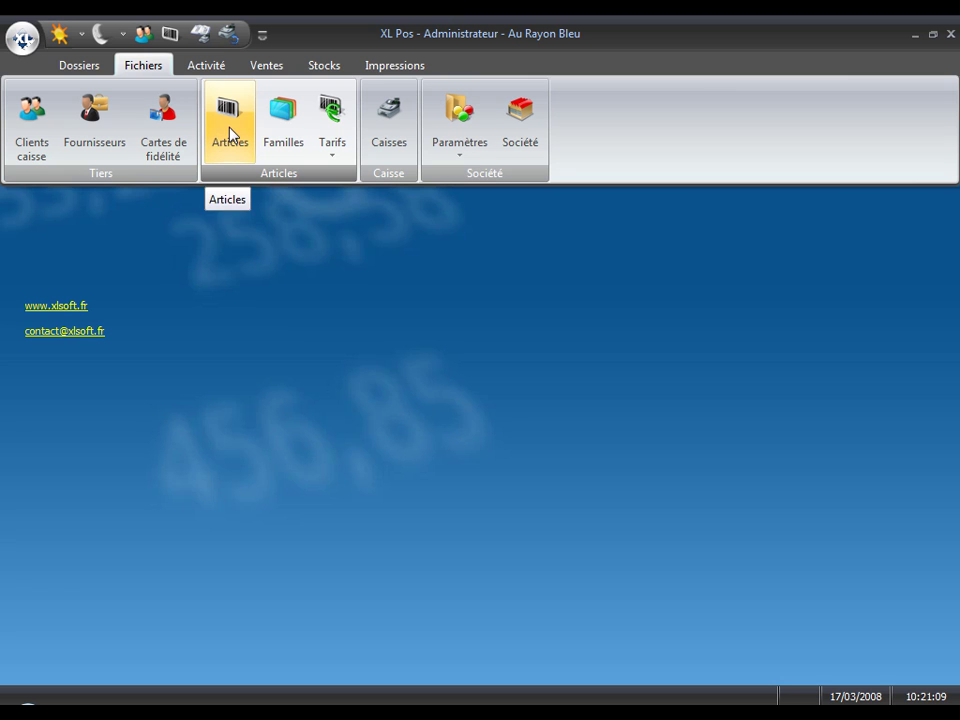
pyautogui.click(229, 257)
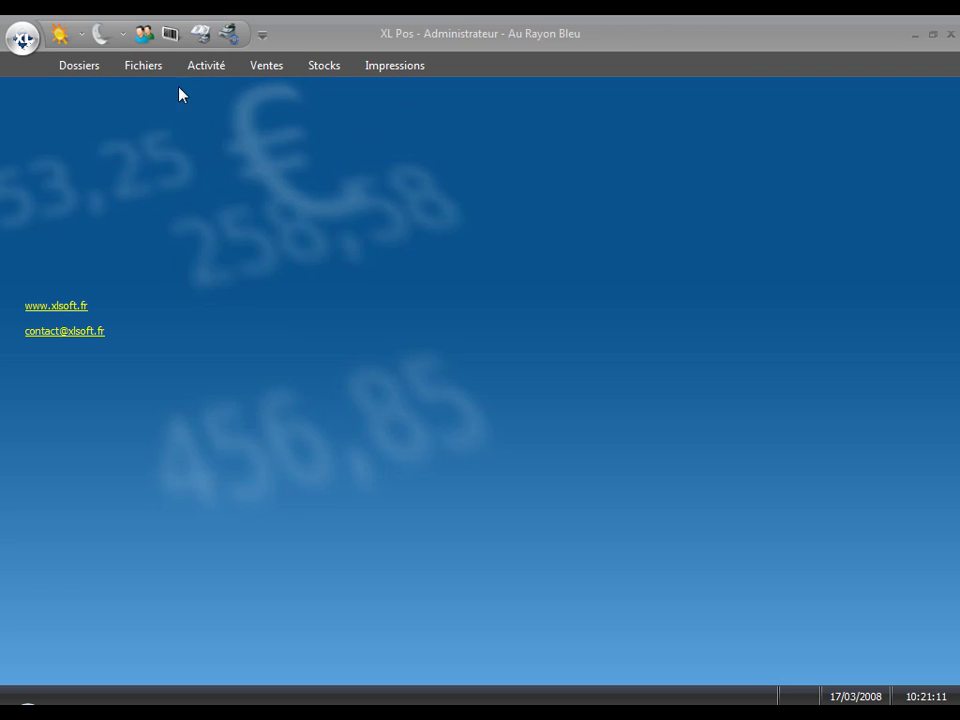
pyautogui.click(172, 36)
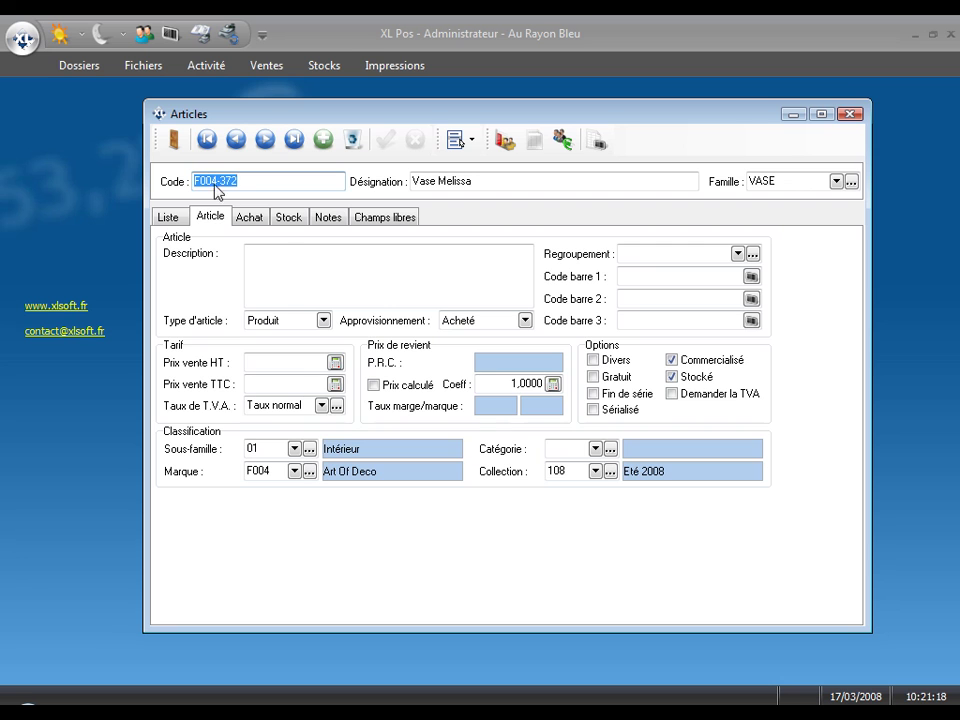
pyautogui.click(172, 218)
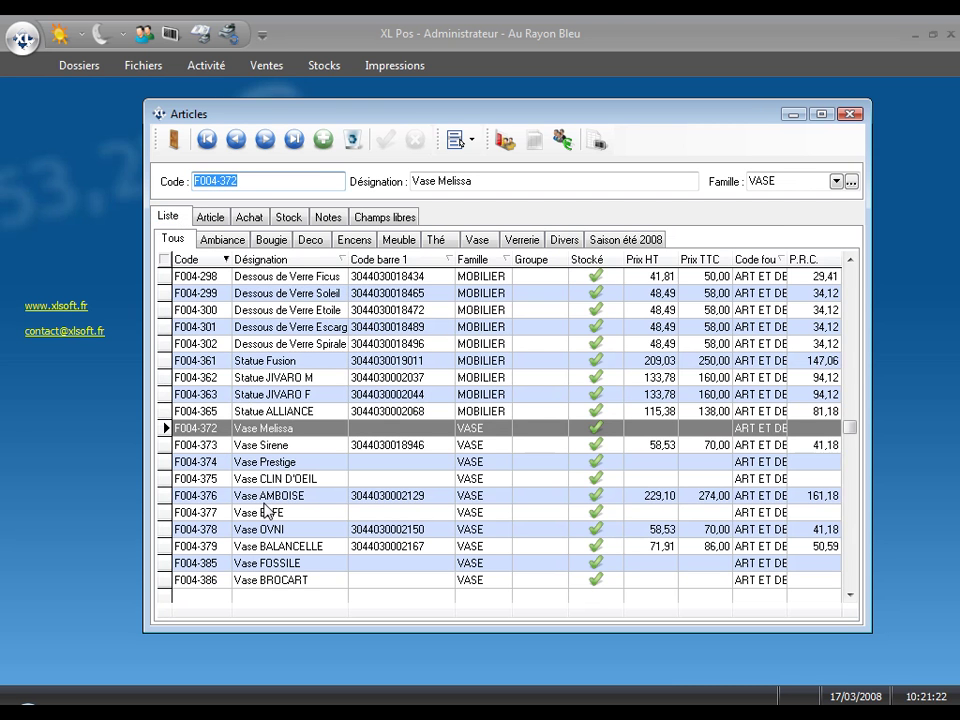
pyautogui.click(269, 241)
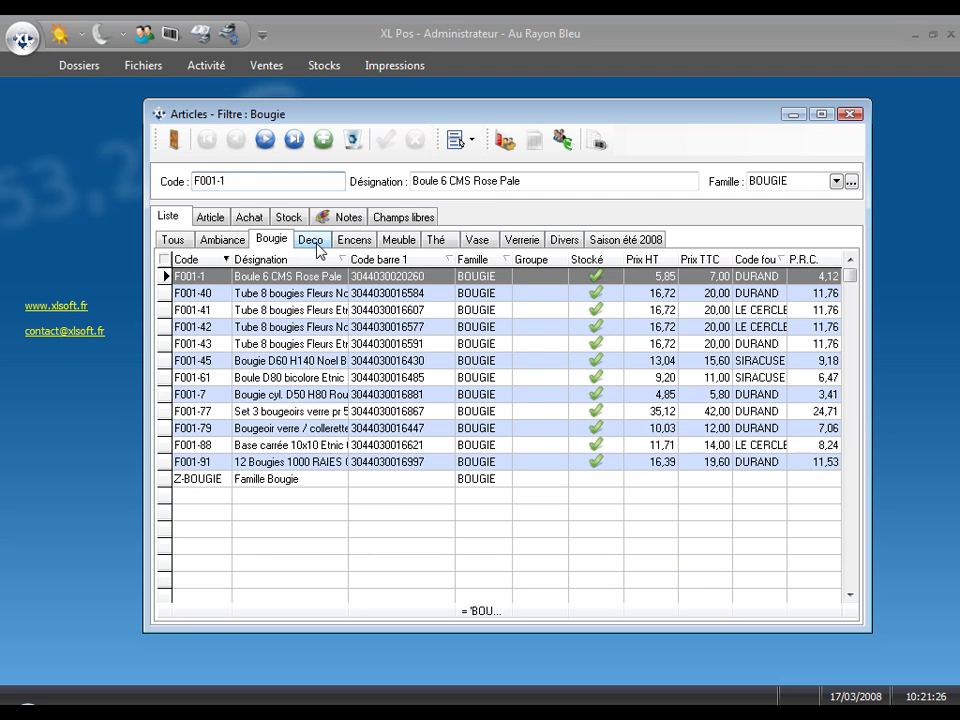
pyautogui.click(317, 245)
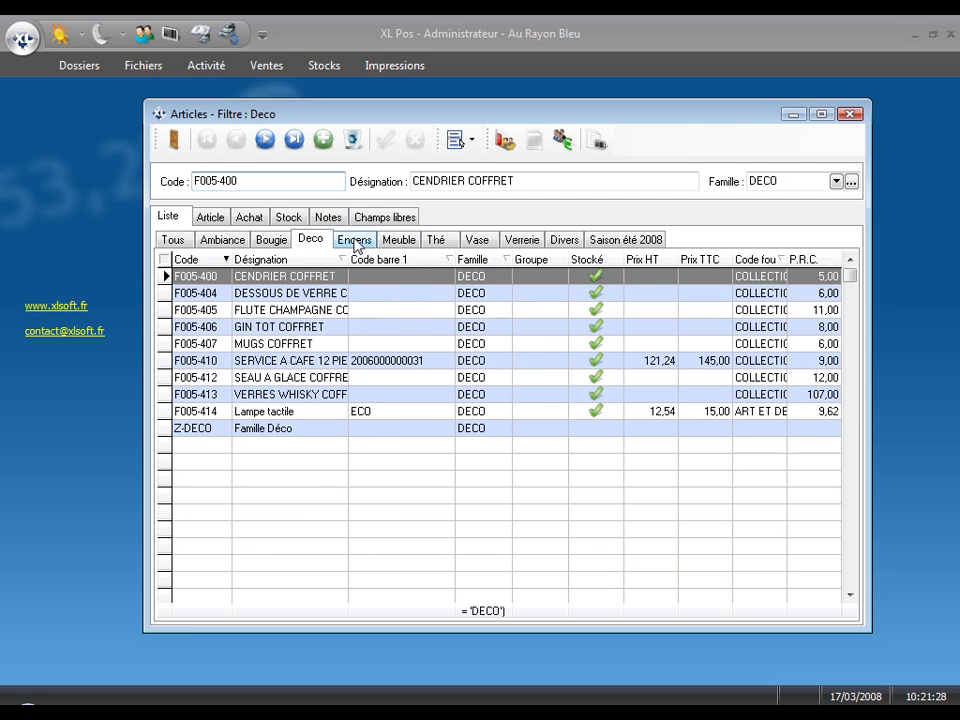
pyautogui.click(355, 243)
pyautogui.click(175, 240)
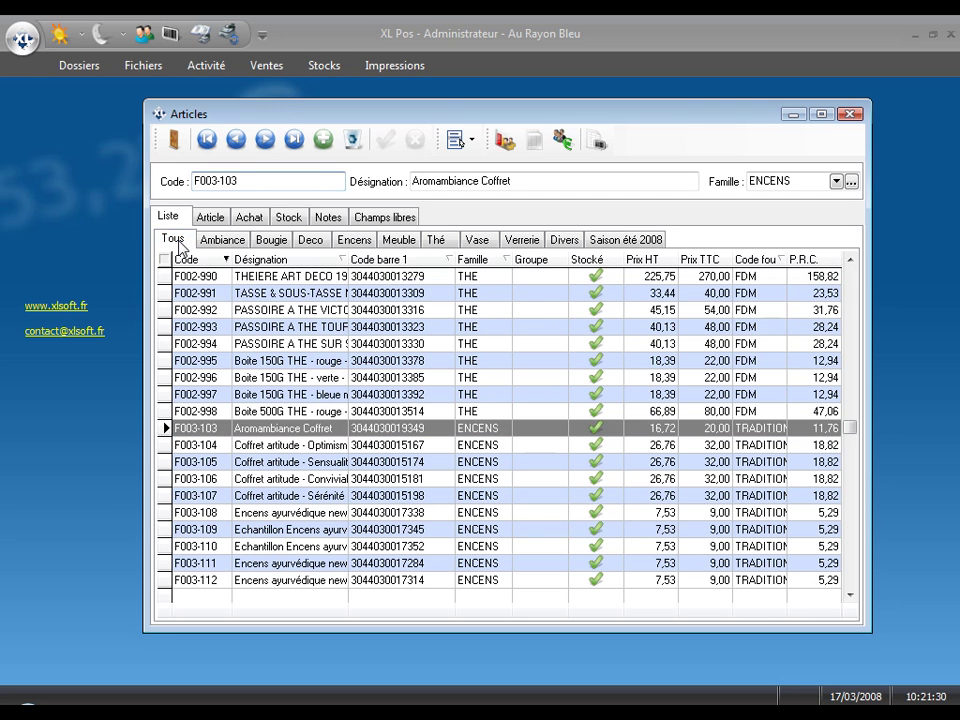
# - Look up the article by entering A as its code on the article sheet, and check its second barcode
pyautogui.click(211, 217)
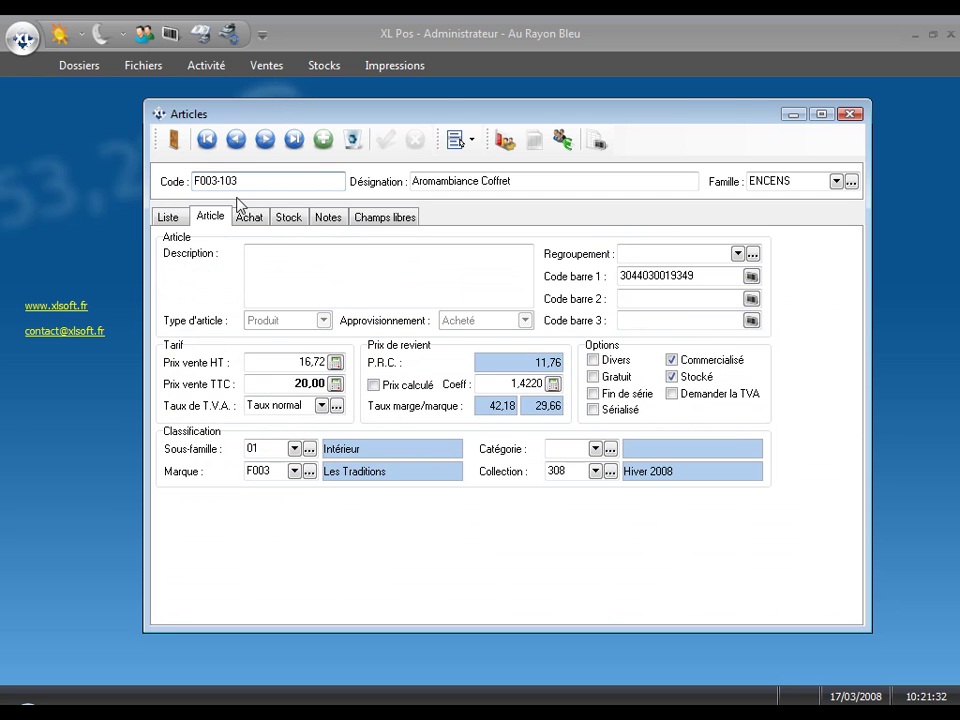
pyautogui.moveTo(259, 181); pyautogui.dragTo(161, 183)
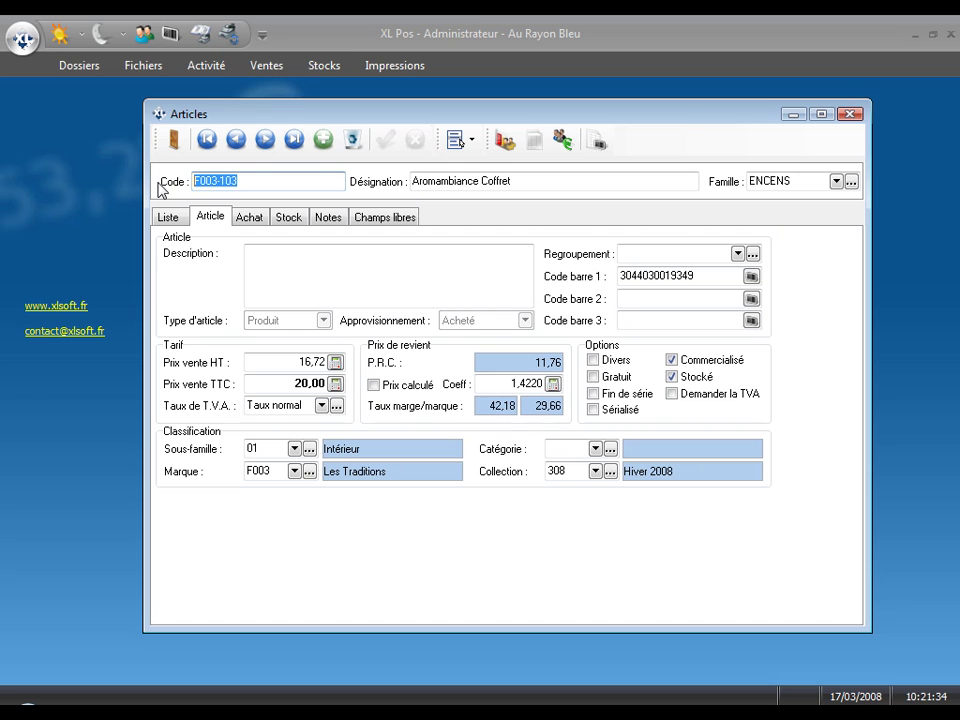
pyautogui.write('A')
pyautogui.press('Return')
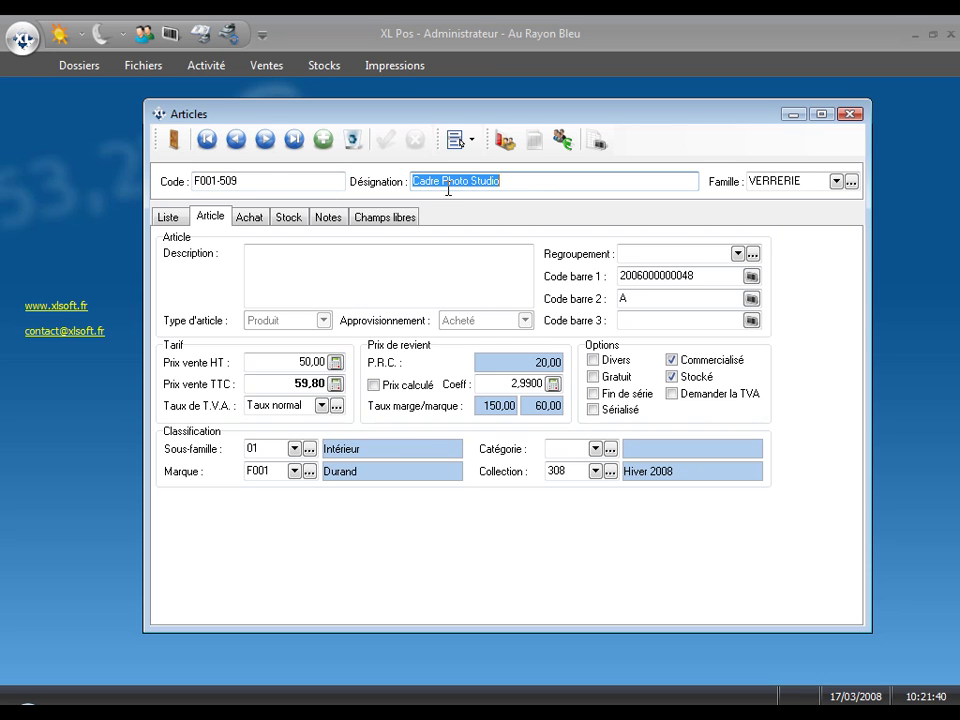
pyautogui.click(634, 299)
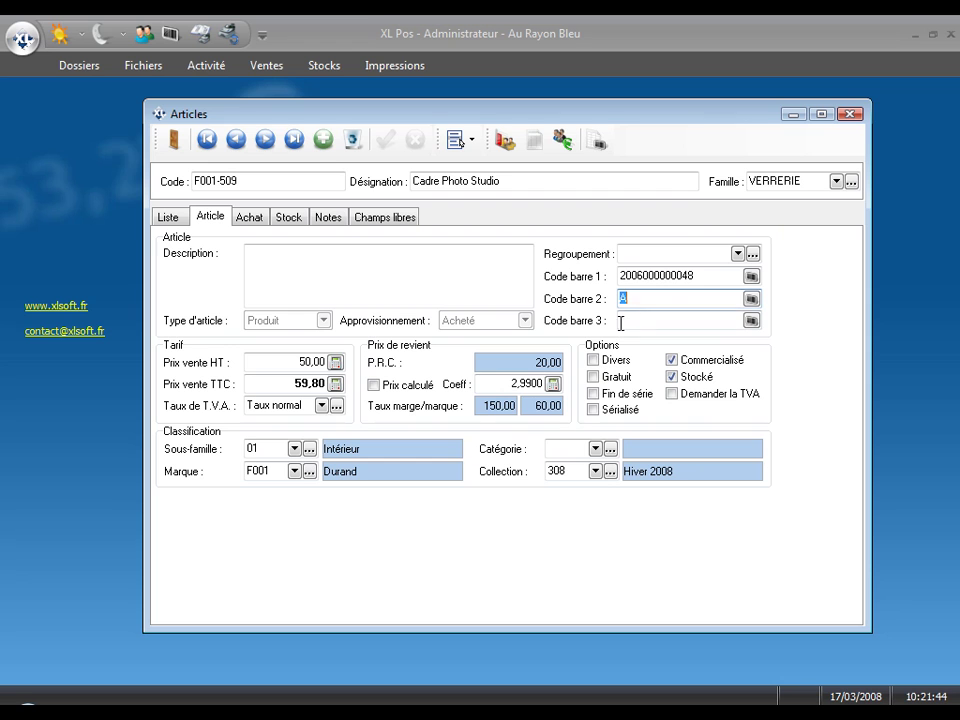
# - Examine the choices for the article's family, sub-family and collection, and check its tax-inclusive sale price
pyautogui.click(836, 182)
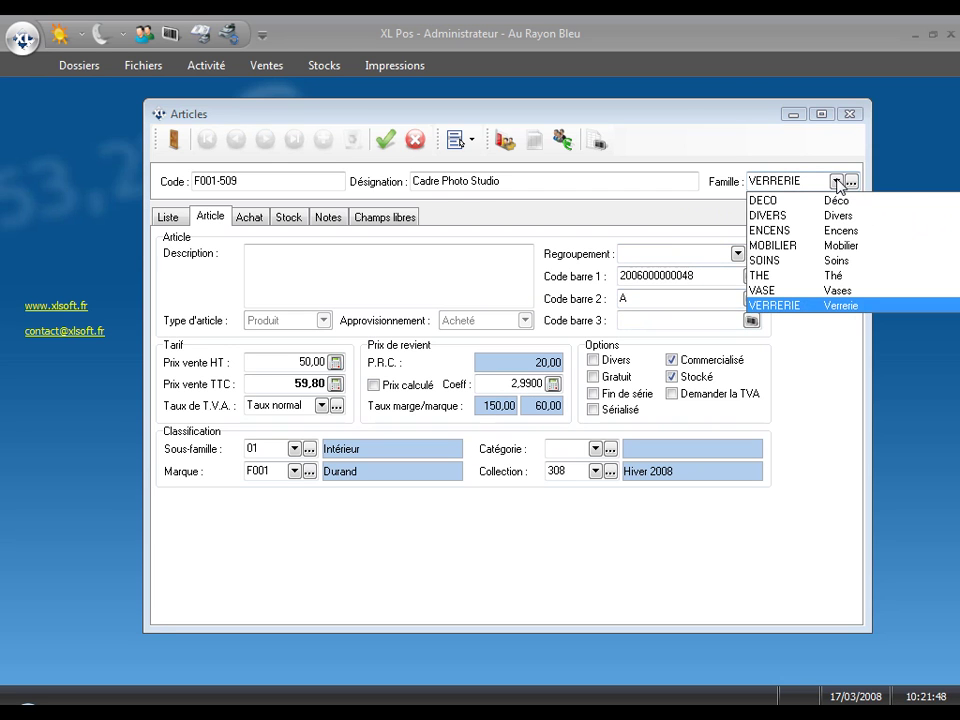
pyautogui.click(836, 182)
pyautogui.click(294, 449)
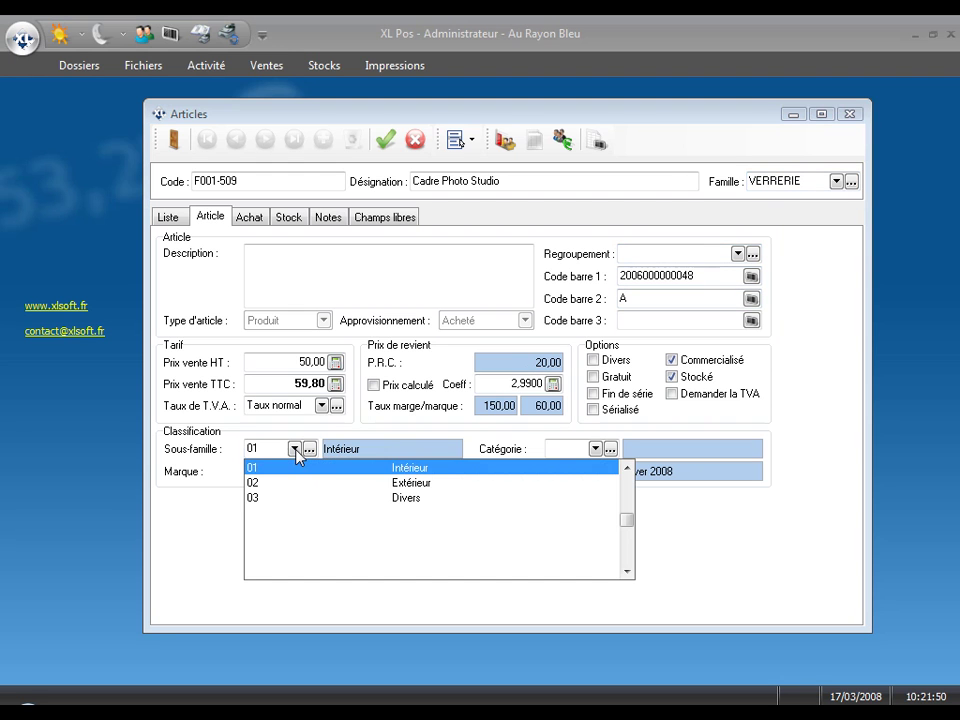
pyautogui.click(294, 449)
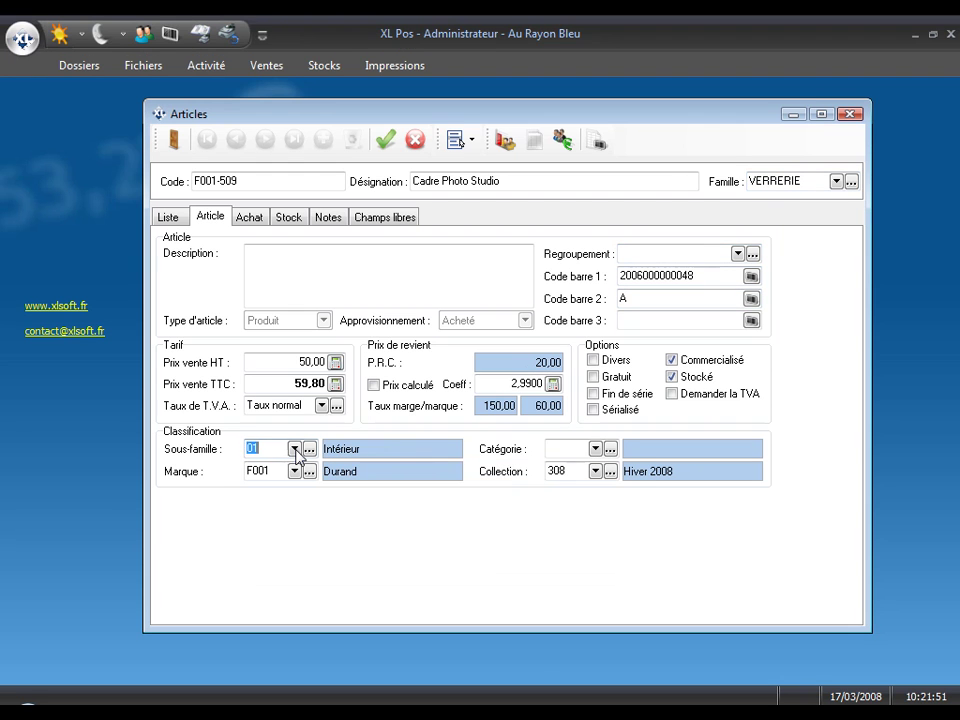
pyautogui.click(596, 471)
pyautogui.click(596, 471)
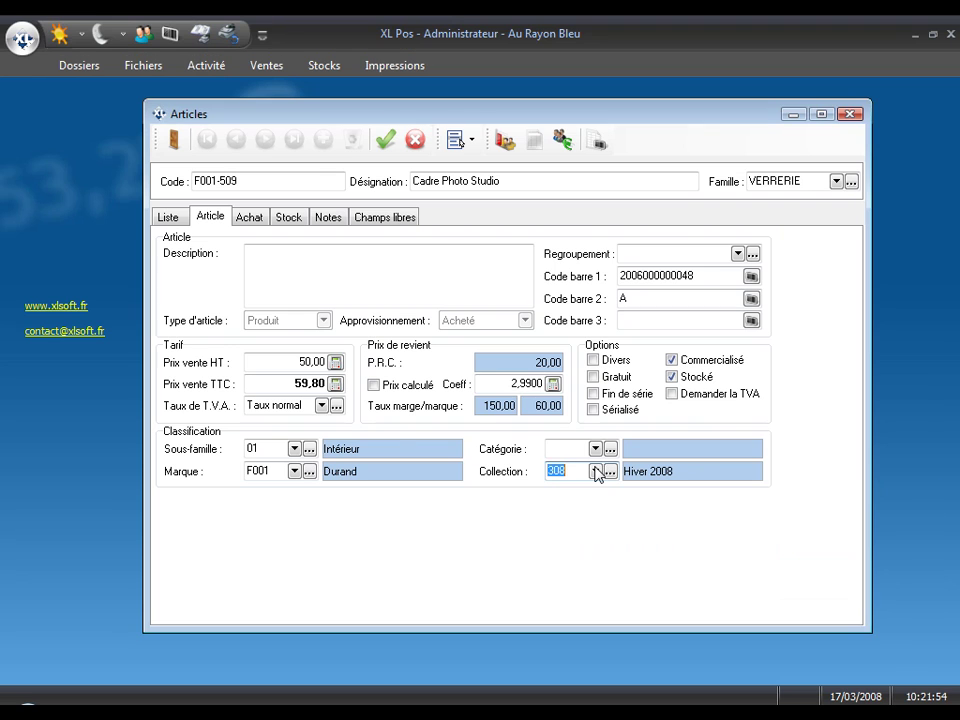
pyautogui.click(291, 383)
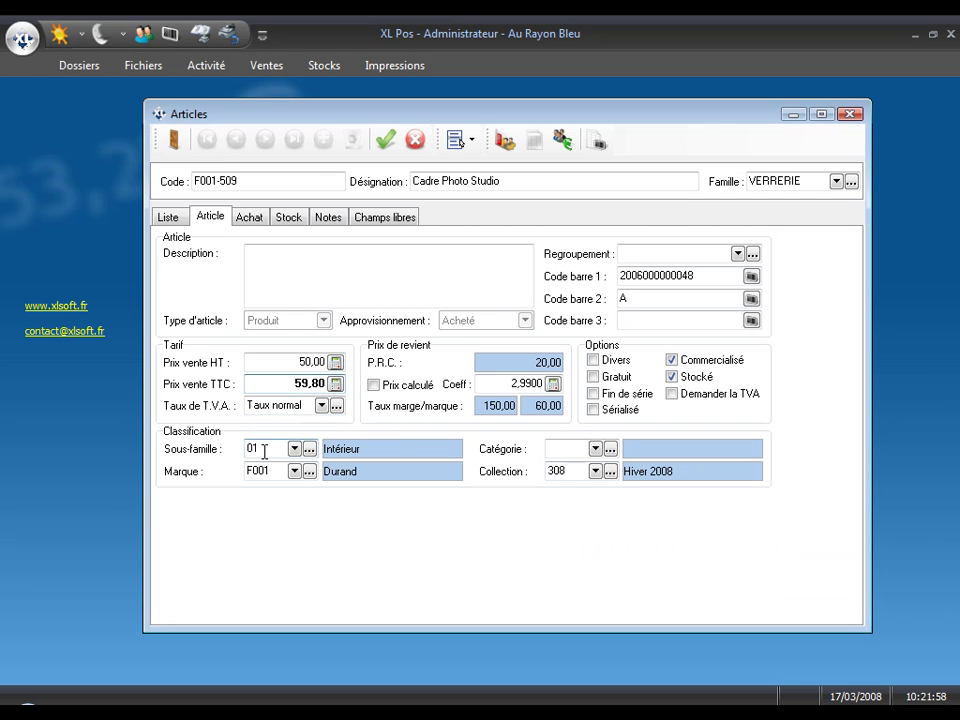
# - Set the Par combien quantity to 10 on the supplier line of the article's purchase data
pyautogui.click(250, 219)
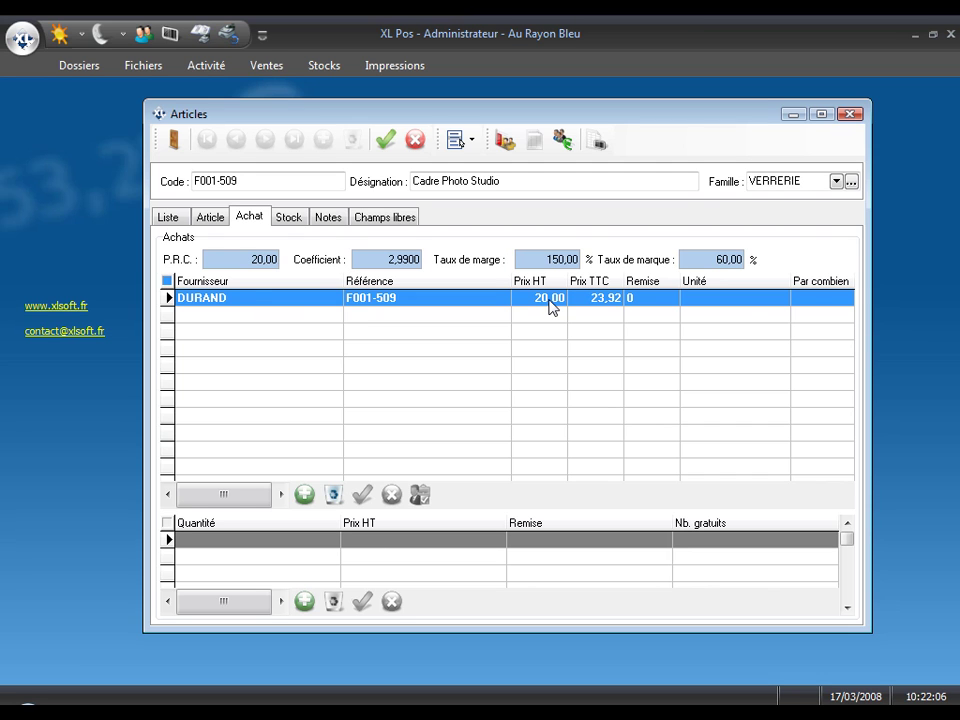
pyautogui.click(818, 298)
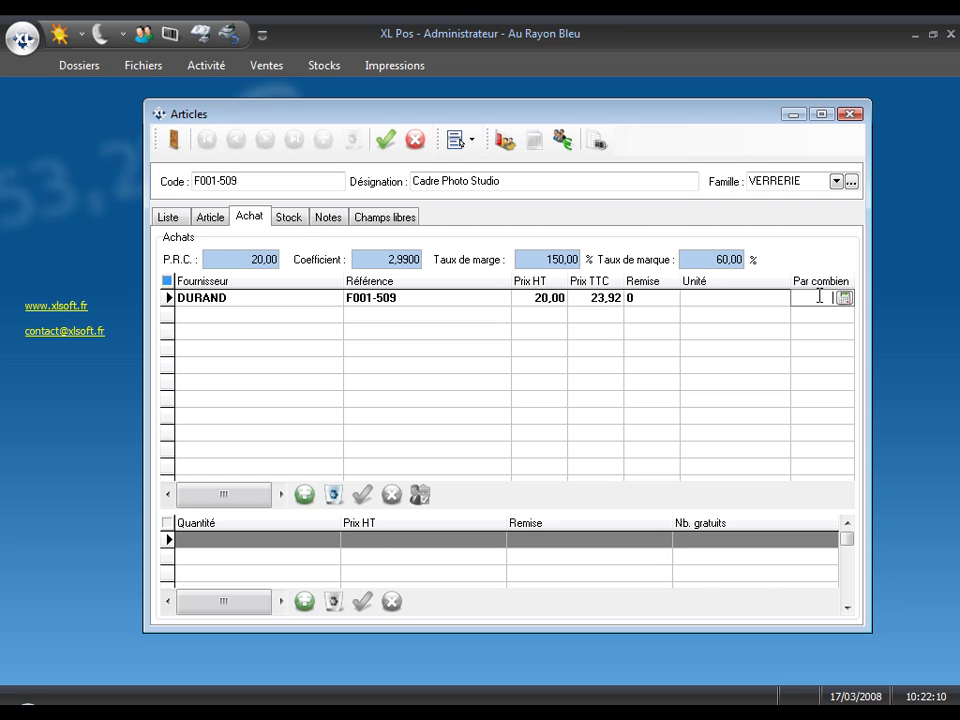
pyautogui.press('Return')
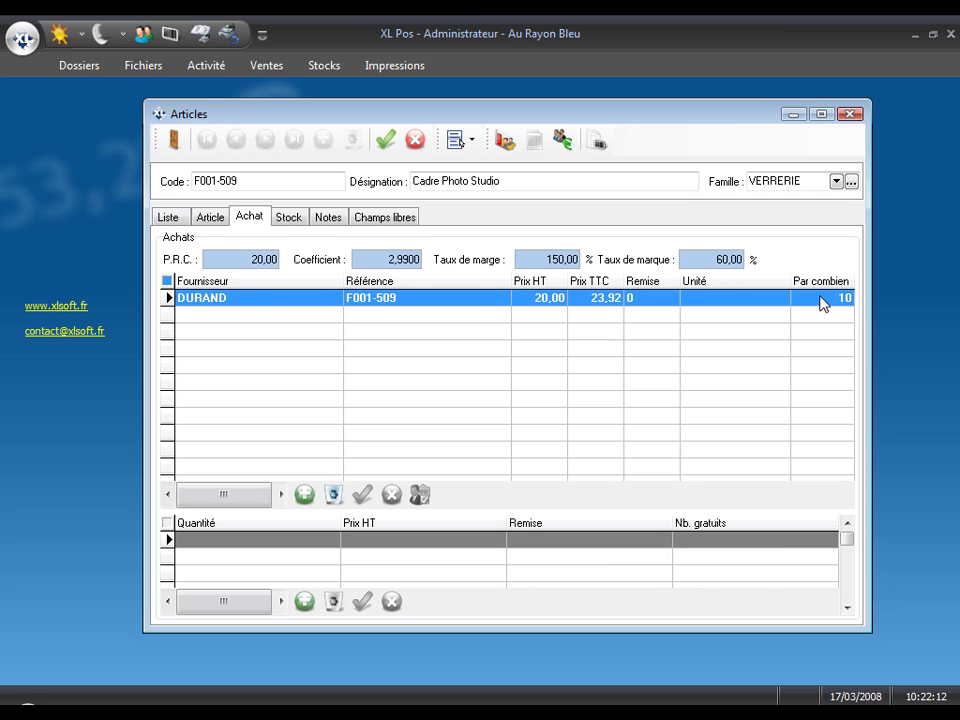
# - Review the article's stock by depot and its text, image and sound notes
pyautogui.click(291, 218)
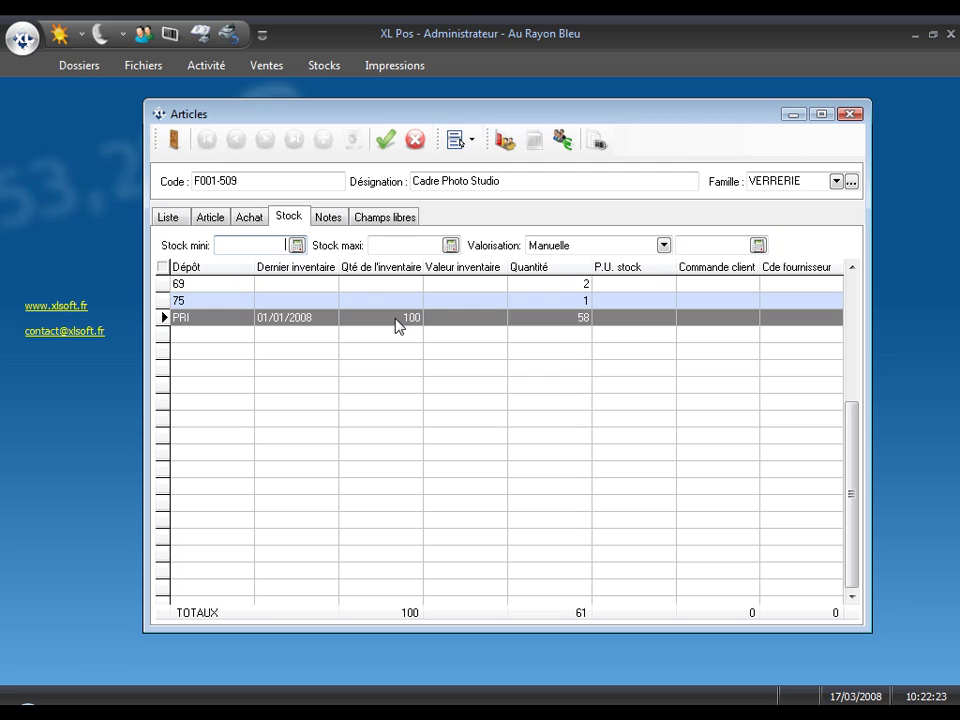
pyautogui.click(331, 219)
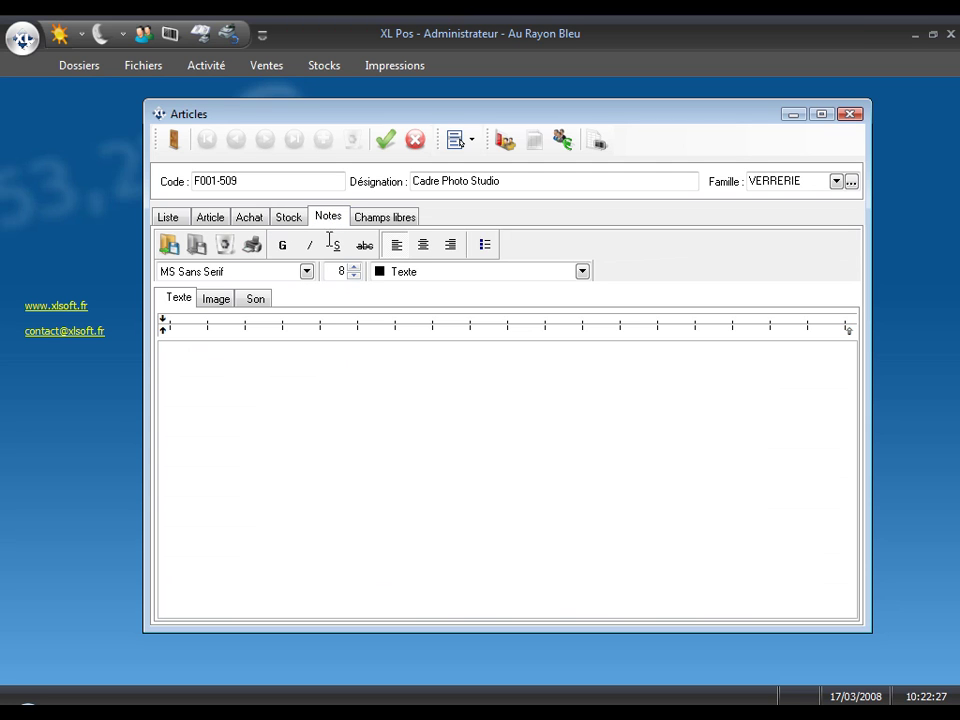
pyautogui.click(219, 305)
pyautogui.click(252, 284)
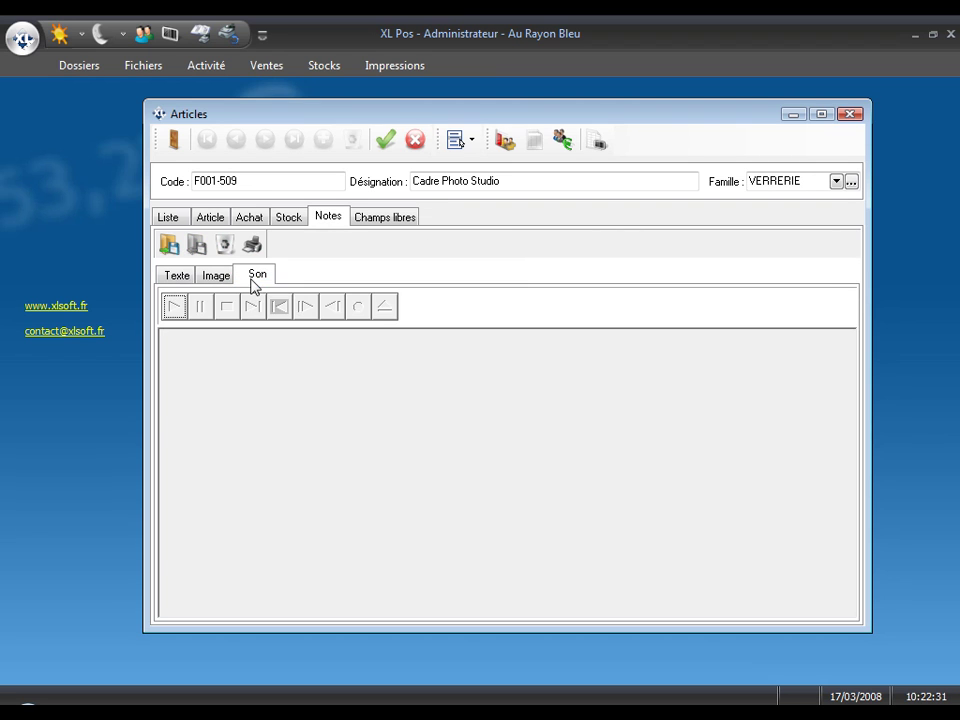
pyautogui.click(217, 275)
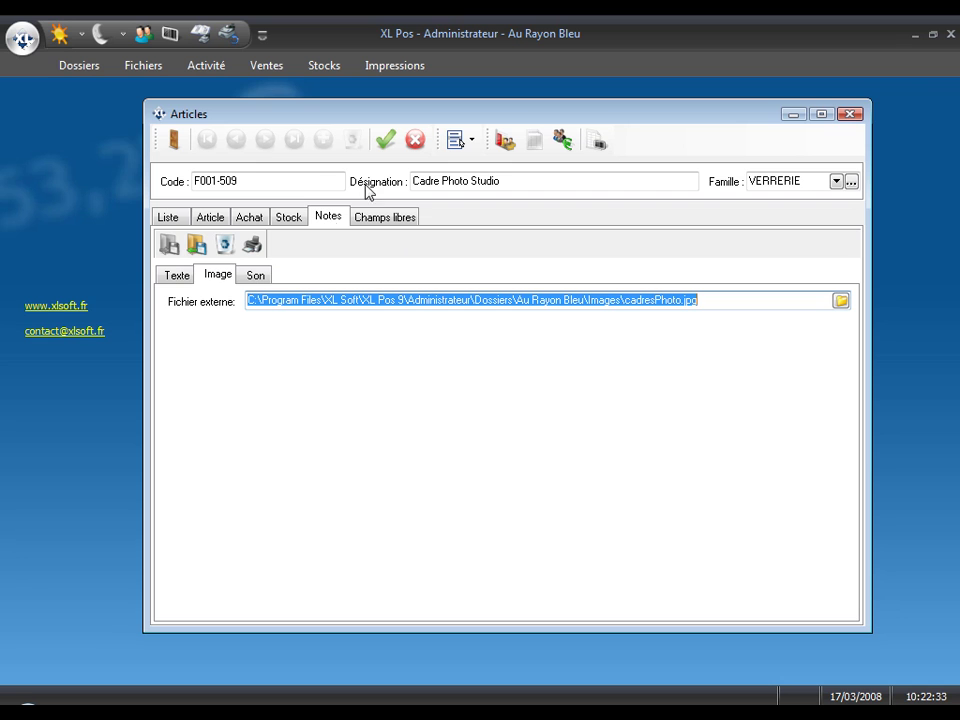
pyautogui.click(180, 275)
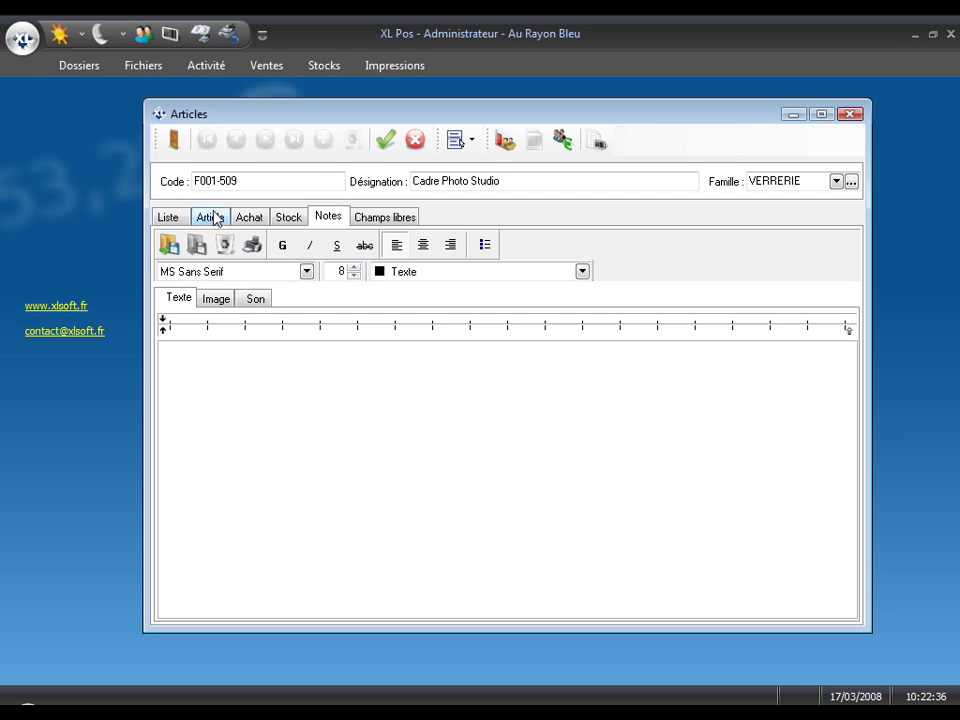
# - Review the movements of article F001-509: all movements, till sales, pending supplier orders and supplier receipts
pyautogui.click(213, 217)
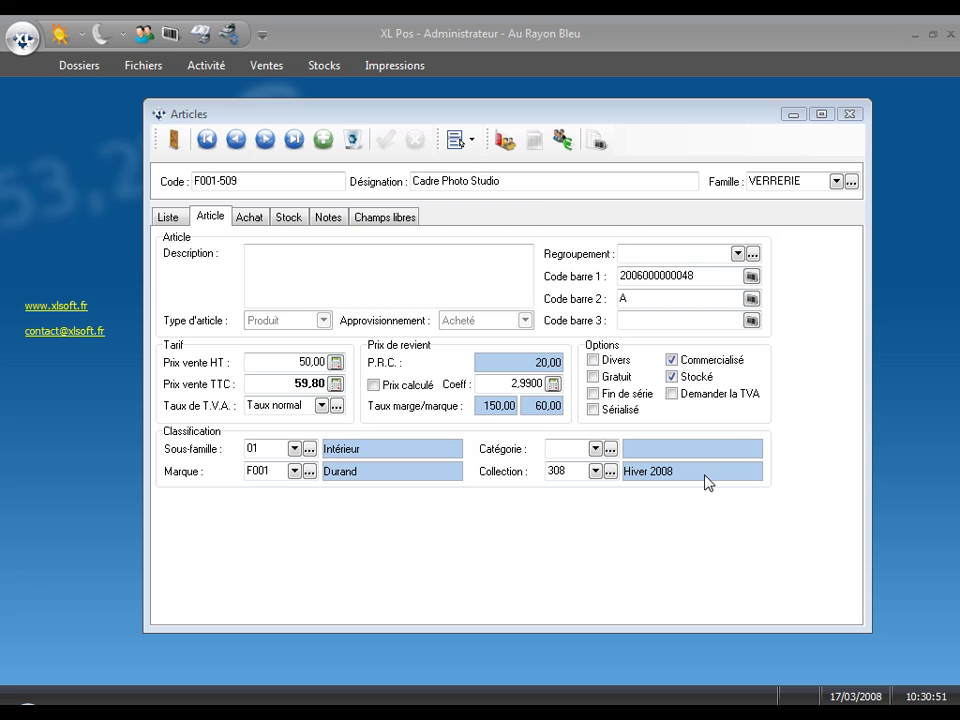
pyautogui.click(525, 182)
pyautogui.click(533, 142)
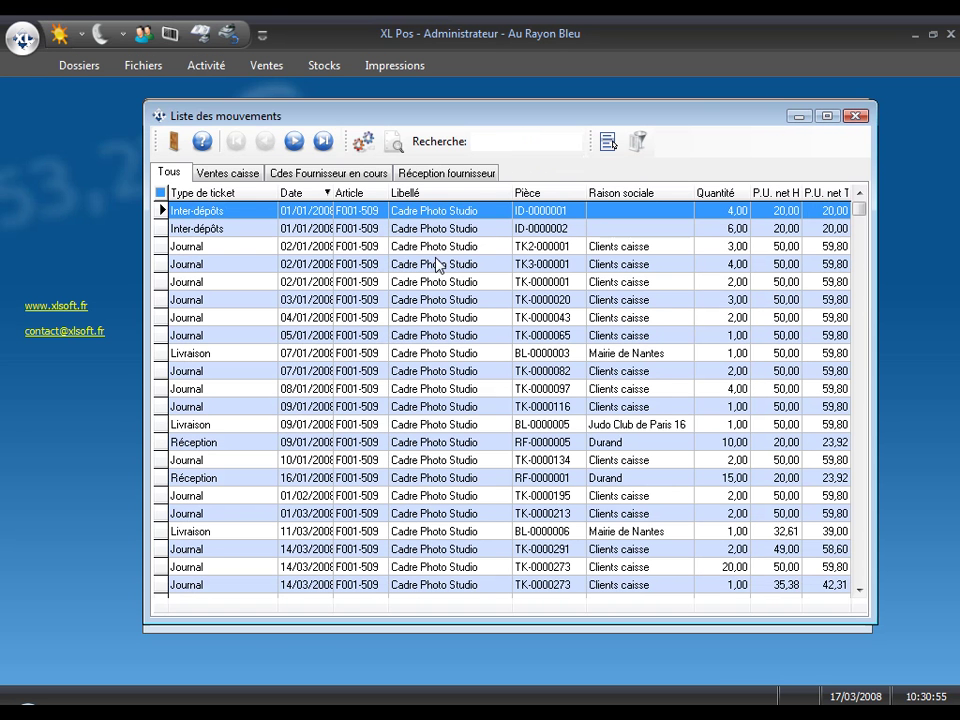
pyautogui.click(230, 176)
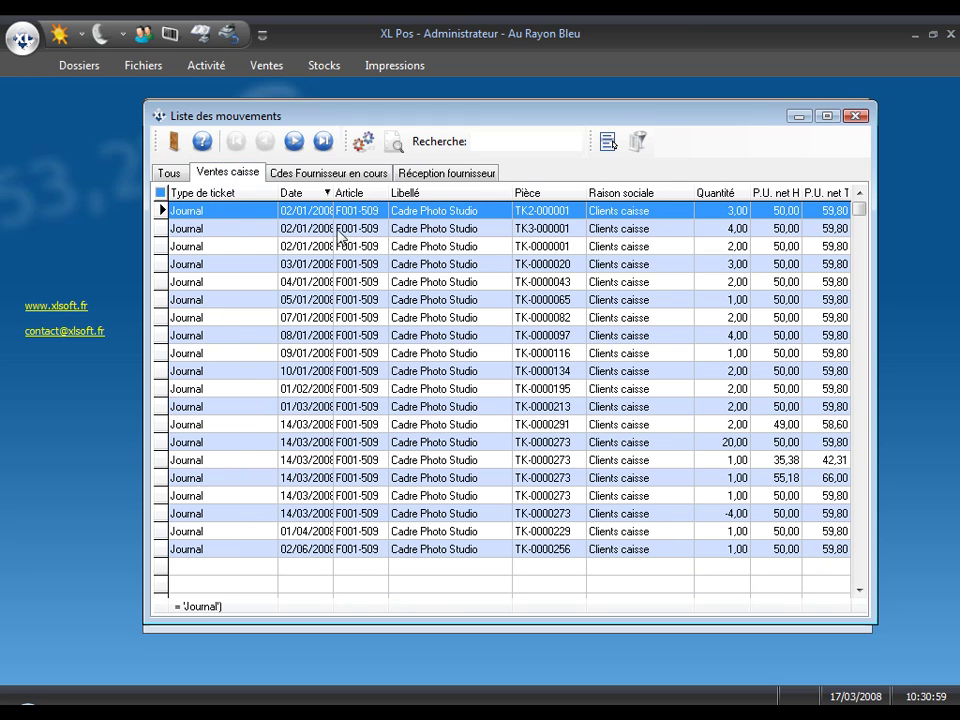
pyautogui.click(329, 176)
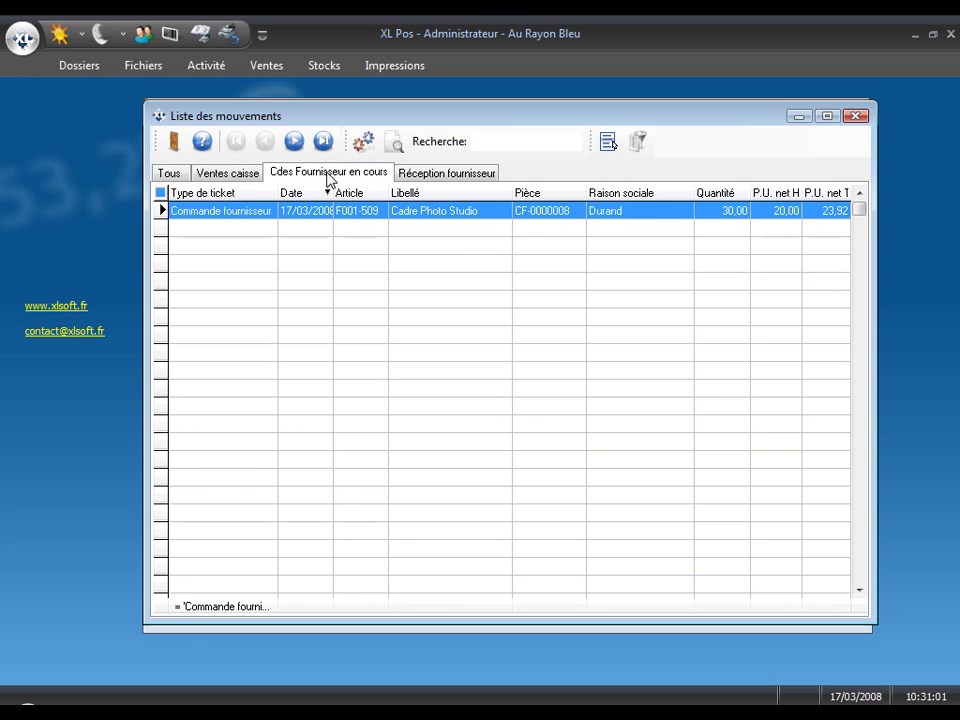
pyautogui.click(434, 176)
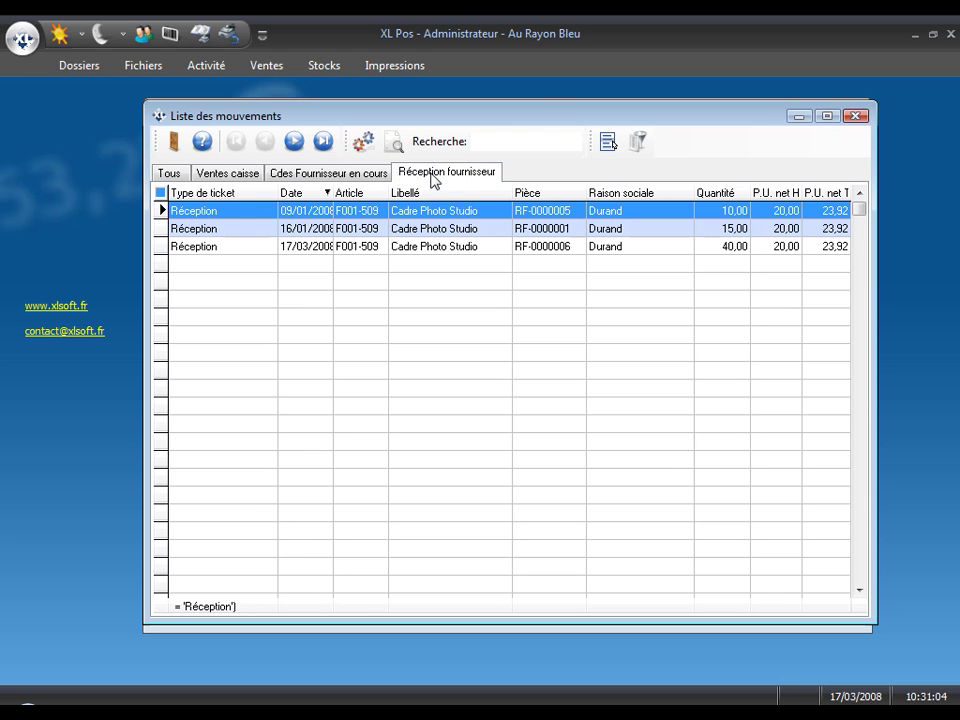
pyautogui.click(854, 118)
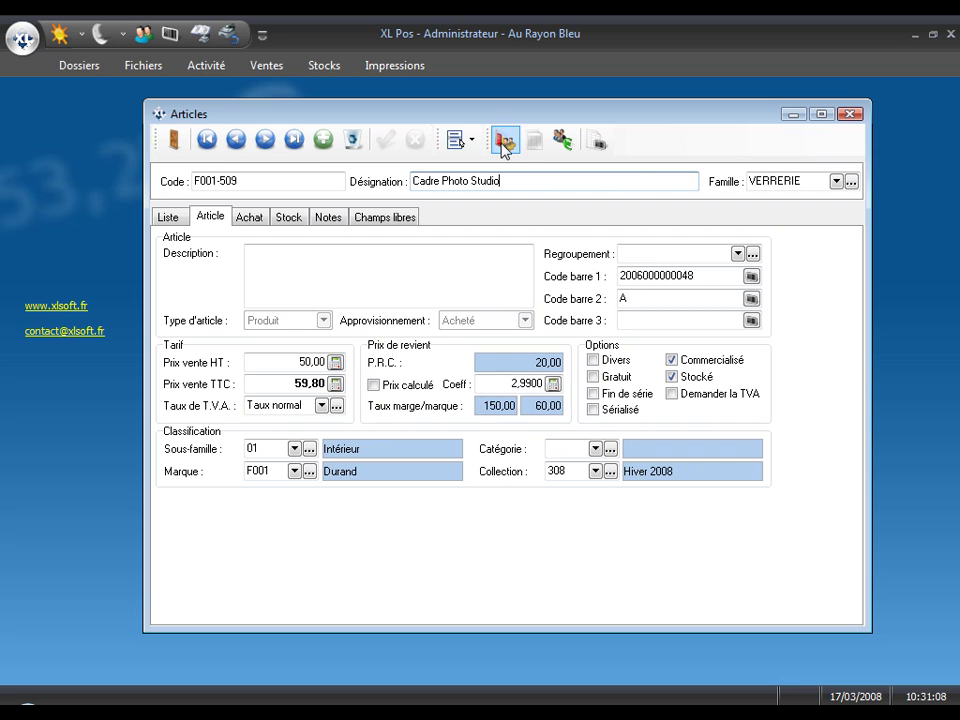
# - Review the article's sales history by monthly turnover, evolution and graph, including the chart of number of sales
pyautogui.click(505, 140)
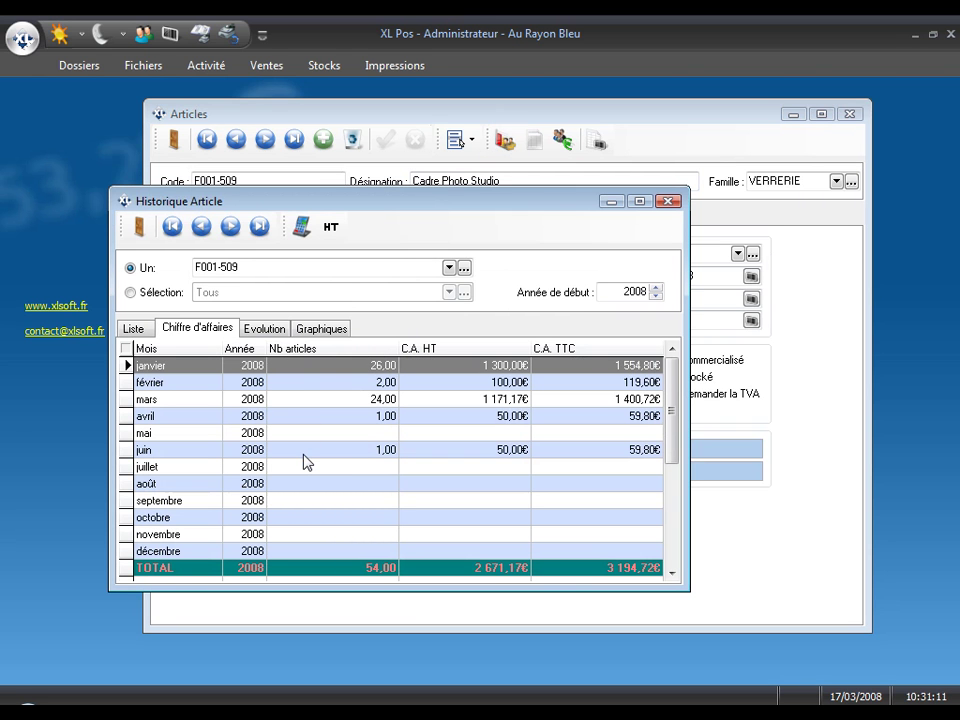
pyautogui.click(266, 330)
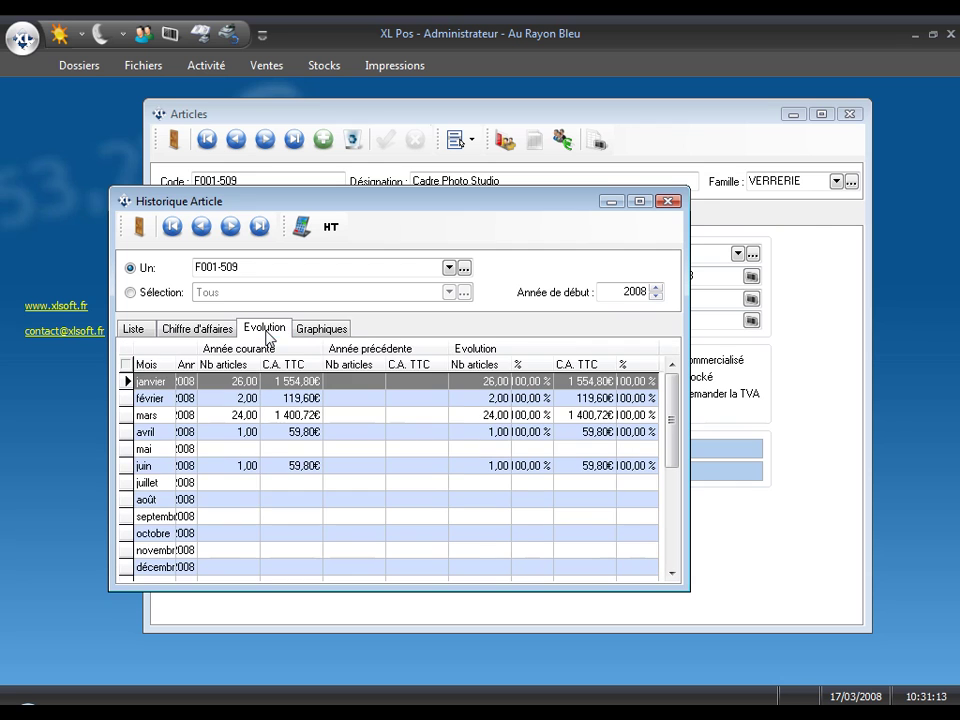
pyautogui.click(323, 333)
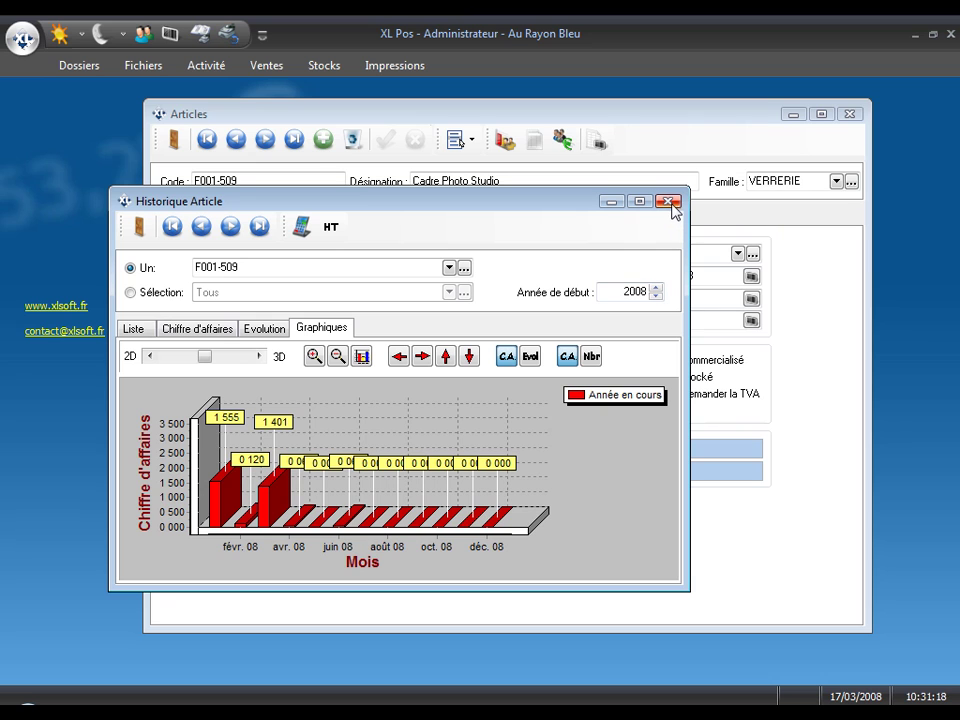
pyautogui.click(591, 357)
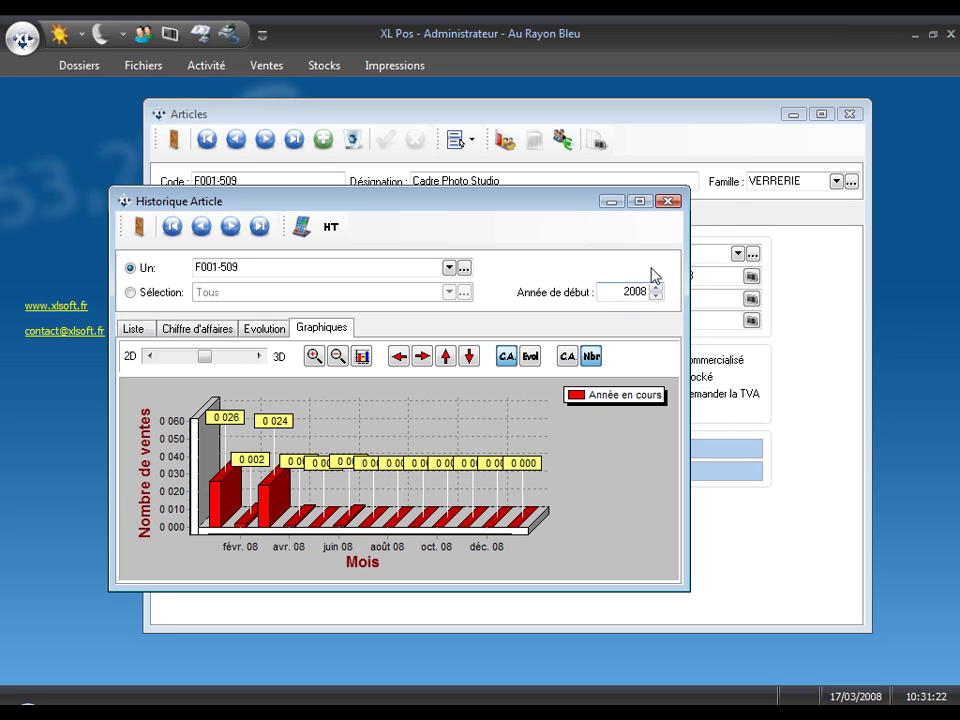
pyautogui.click(668, 203)
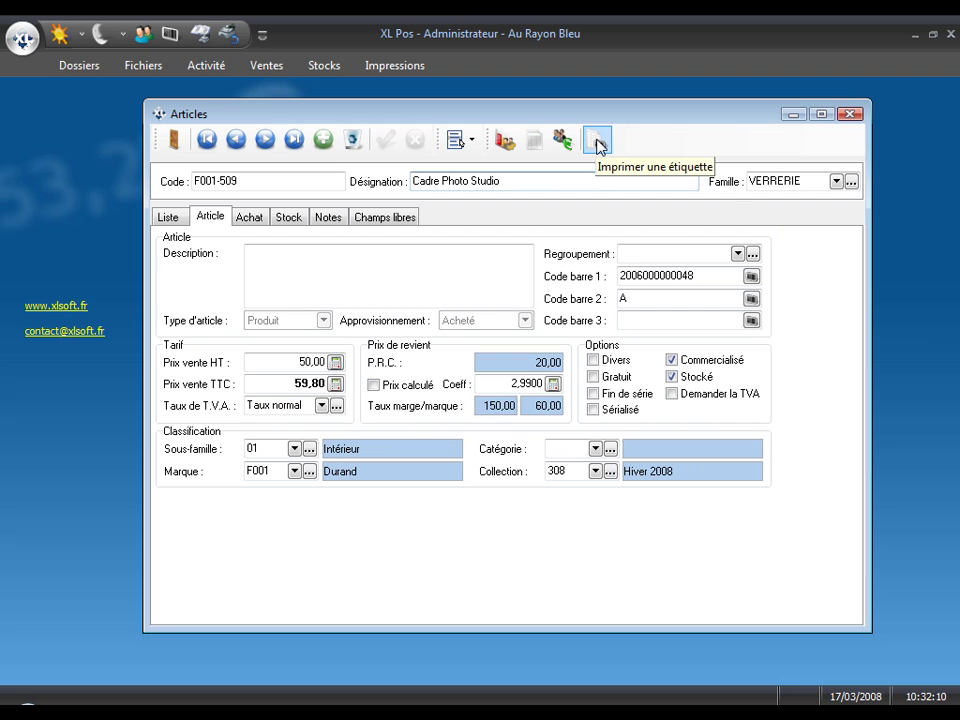
# - Start label printing for article F001-509 with 20 labels per article
pyautogui.click(597, 144)
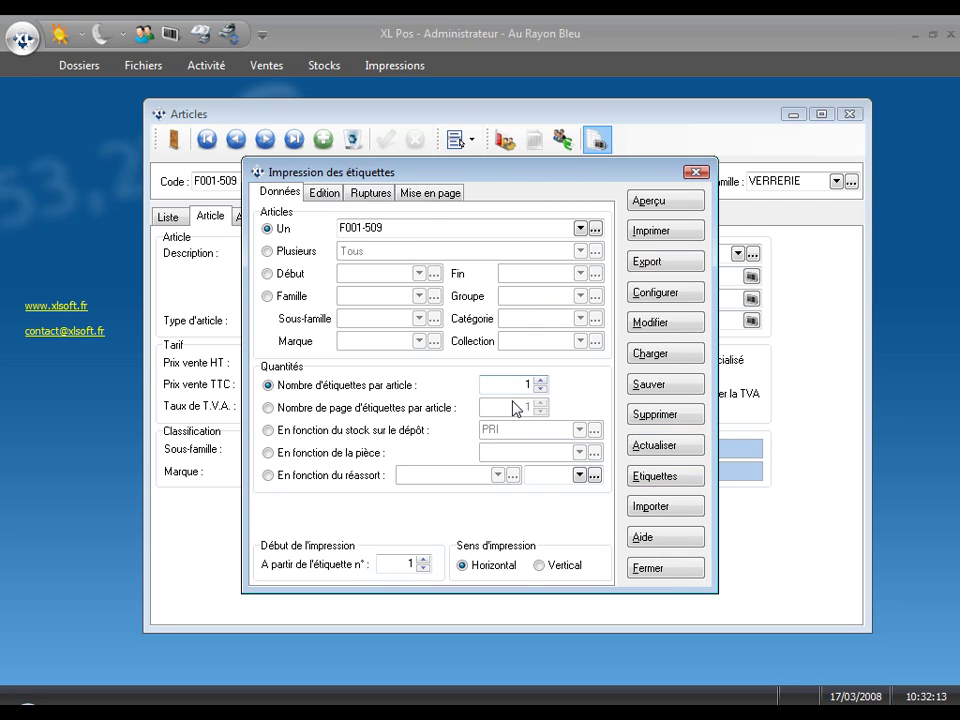
pyautogui.click(532, 384)
pyautogui.write('20')
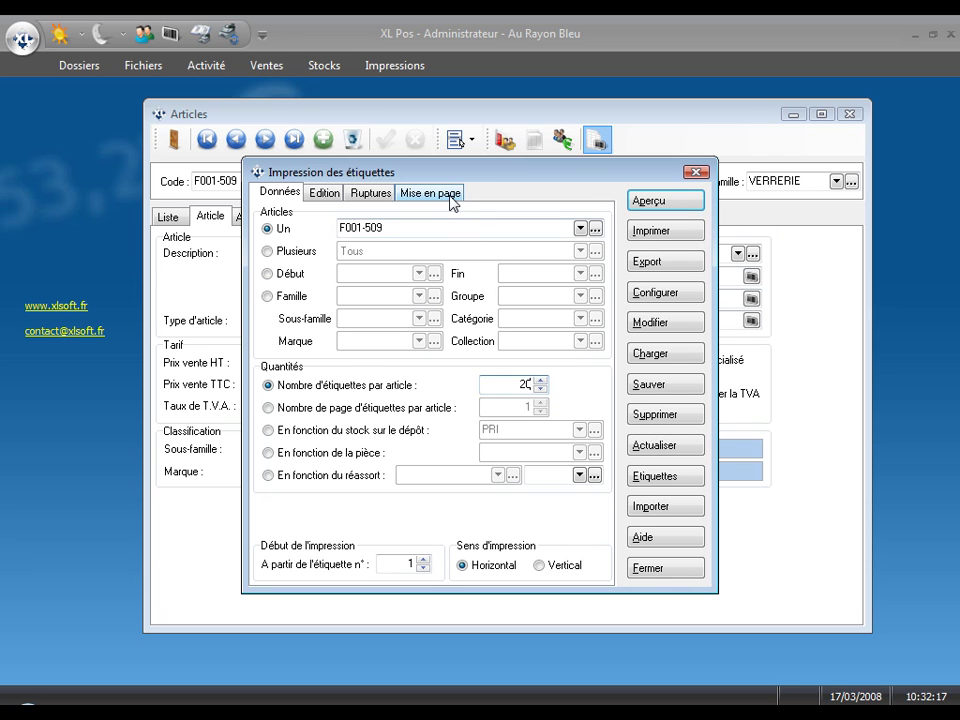
# - Set the label page layout to width 5, height 3, with 3 labels horizontally and 7 vertically
pyautogui.click(450, 197)
pyautogui.click(555, 378)
pyautogui.moveTo(555, 378); pyautogui.dragTo(593, 378)
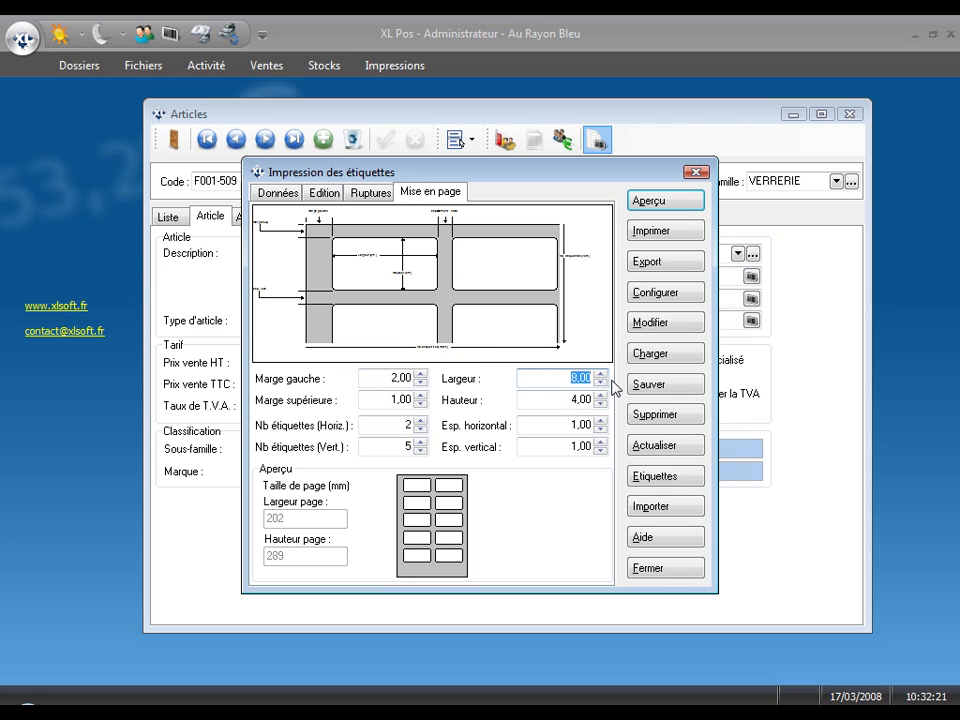
pyautogui.write('5')
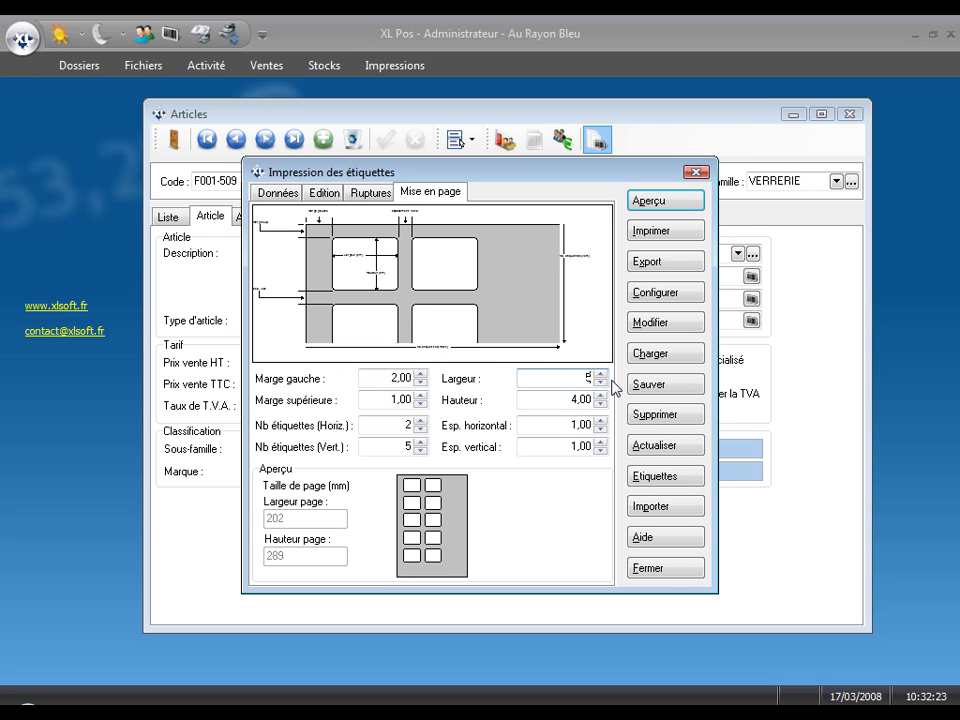
pyautogui.moveTo(564, 399); pyautogui.dragTo(594, 399)
pyautogui.write('3')
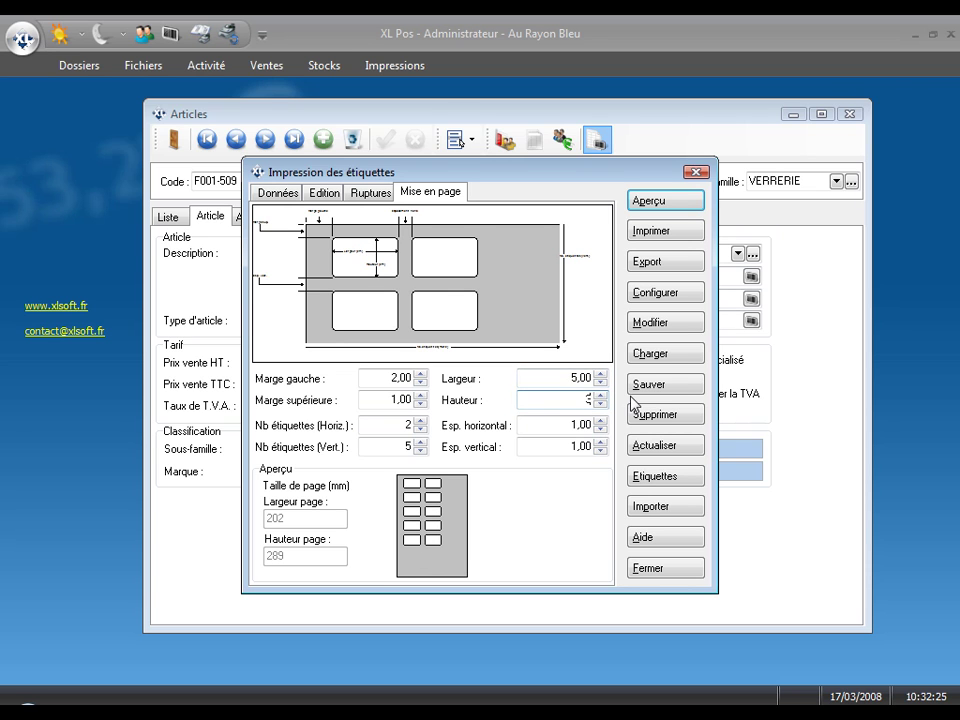
pyautogui.click(421, 421)
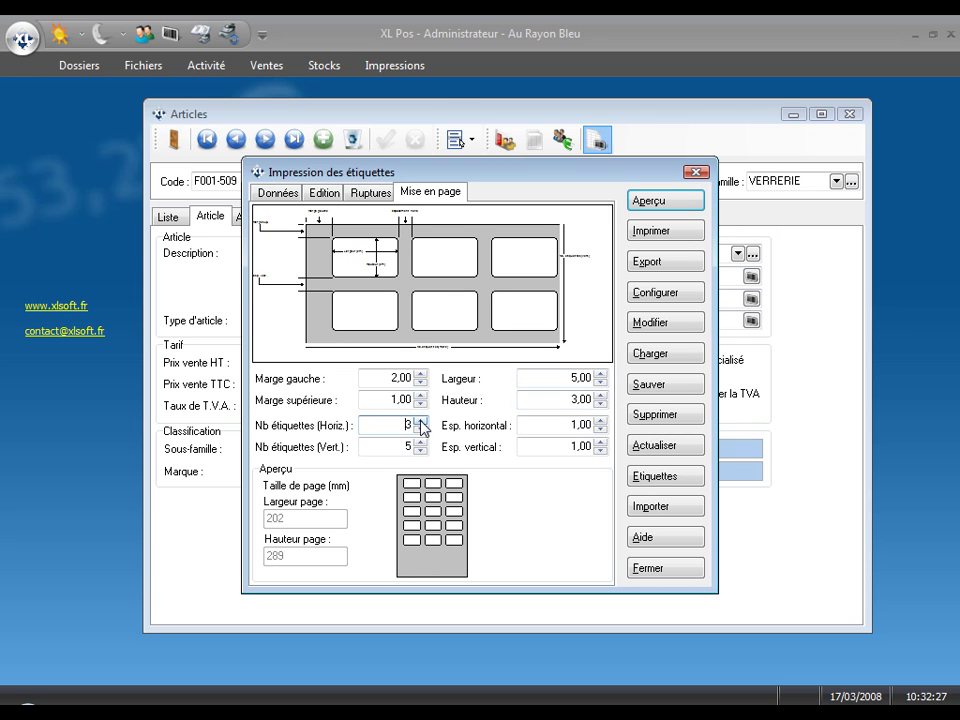
pyautogui.click(421, 442)
pyautogui.click(421, 442)
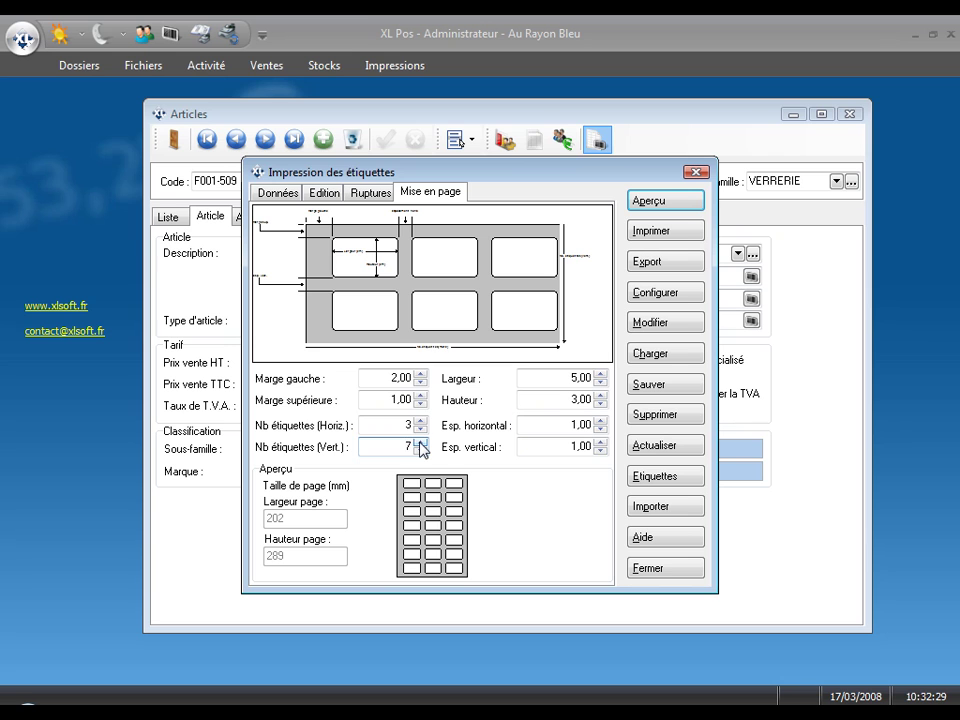
# - Set label printing to begin at label number 5, and preview the label sheet enlarged
pyautogui.click(279, 193)
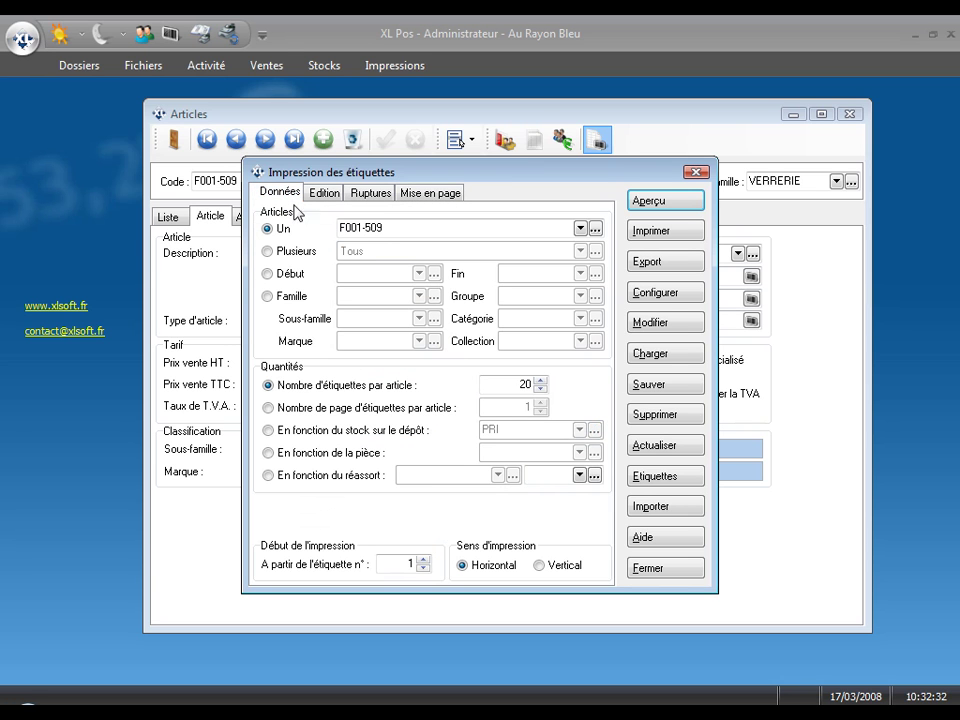
pyautogui.doubleClick(423, 559)
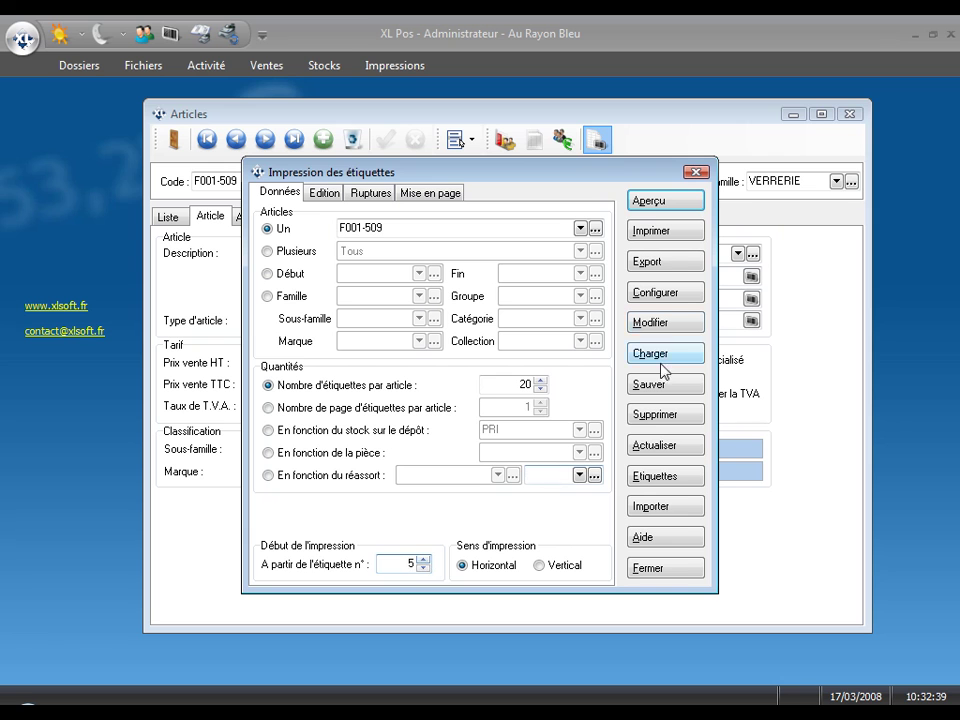
pyautogui.click(648, 203)
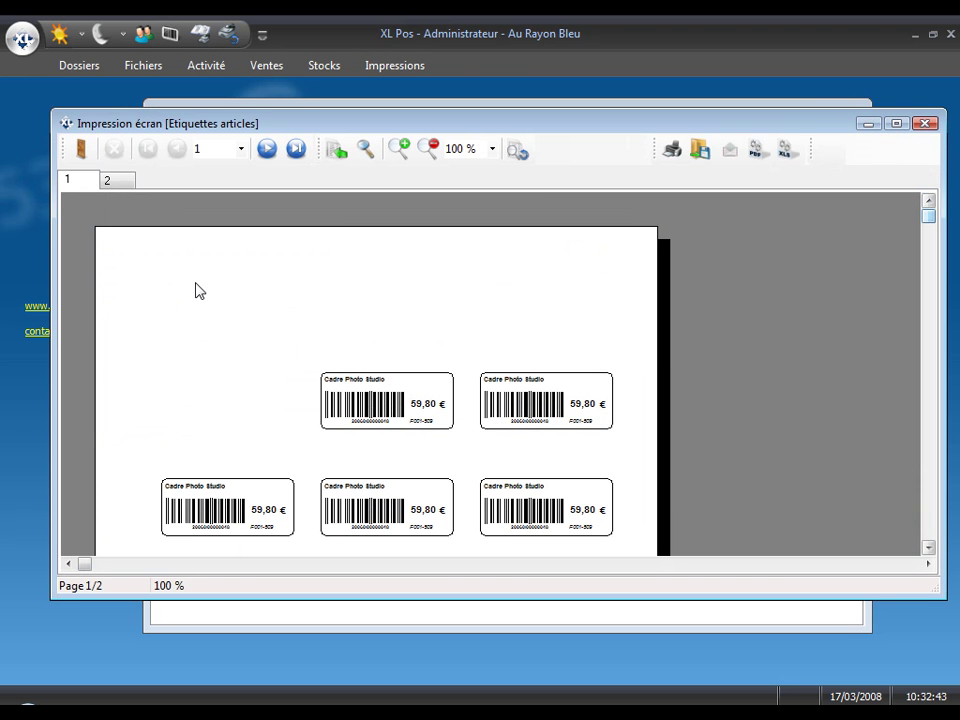
pyautogui.click(402, 151)
pyautogui.click(402, 151)
pyautogui.click(402, 151)
pyautogui.click(404, 151)
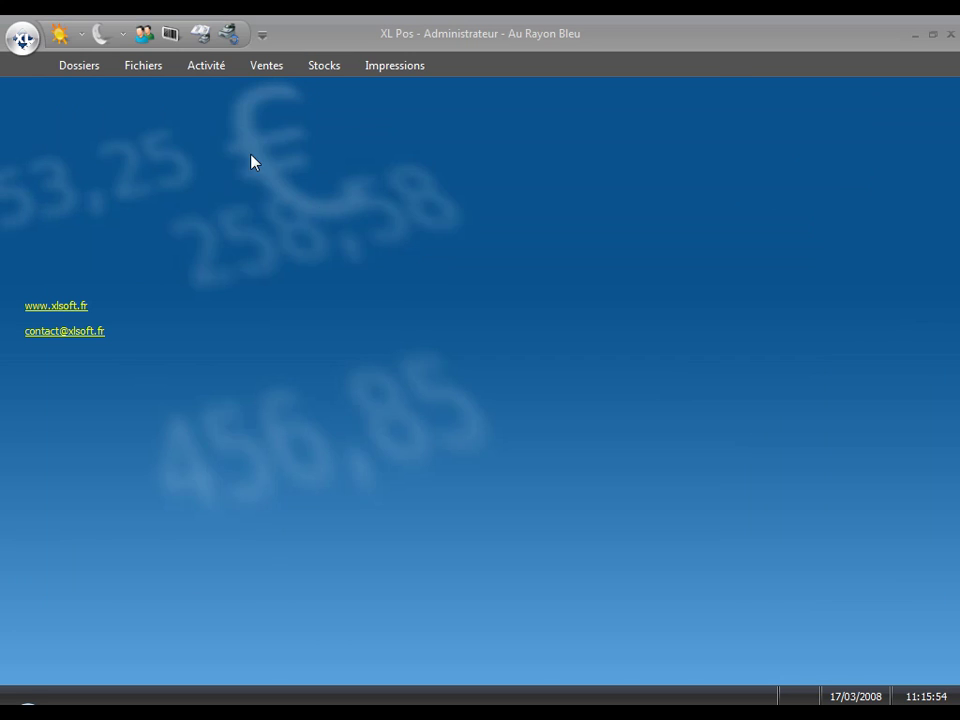
# - Review the articles, prices and validity dates of the Anniversaire magasin promotion
pyautogui.click(144, 70)
pyautogui.click(330, 106)
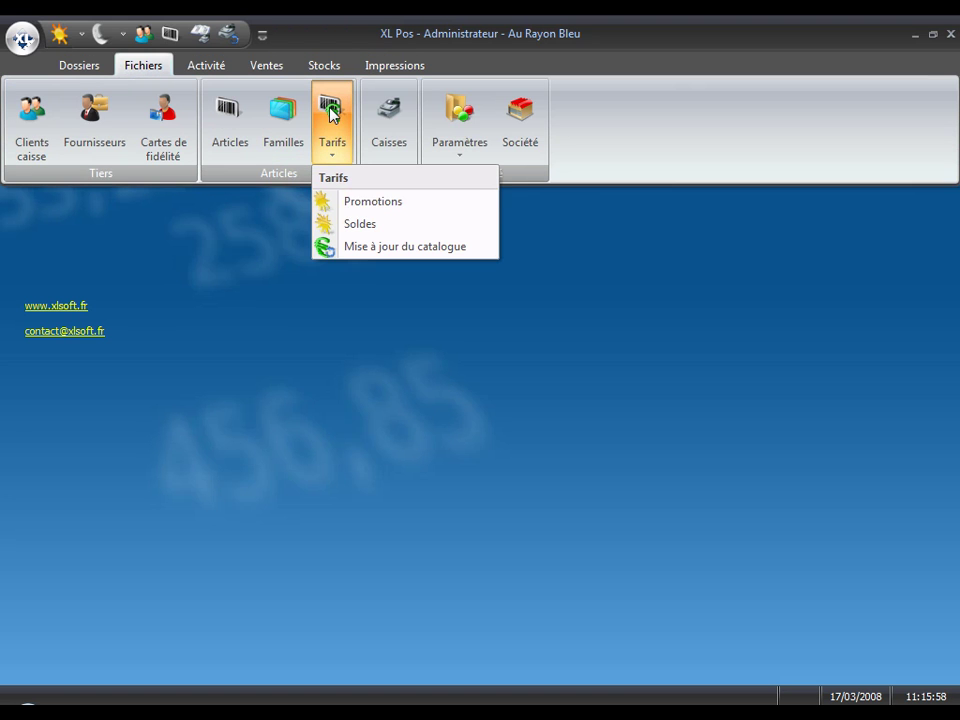
pyautogui.click(360, 203)
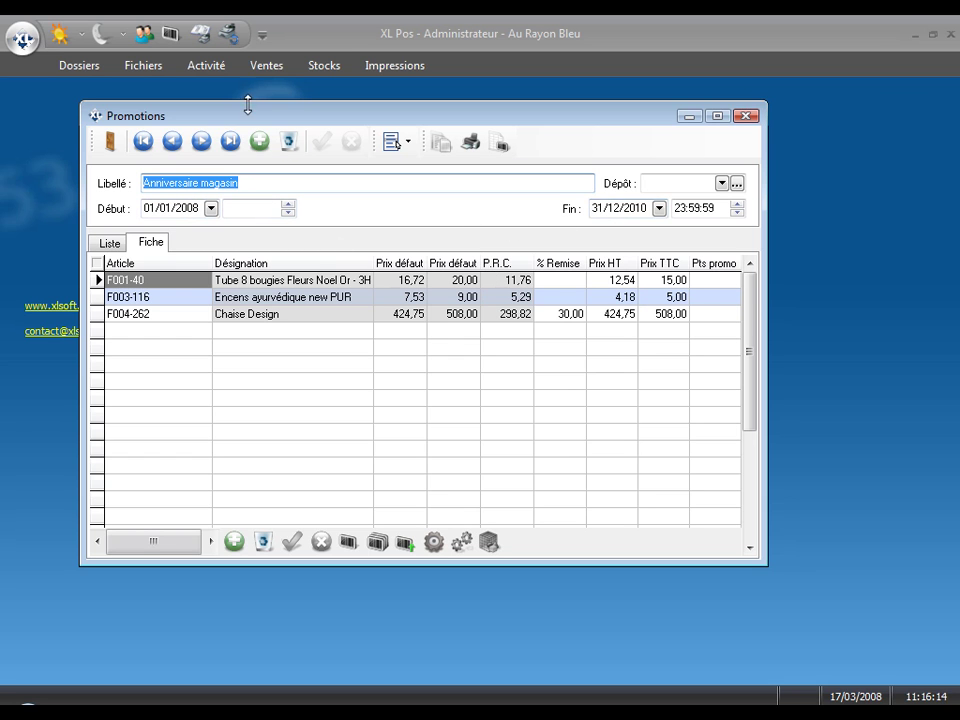
# - Check the dated family discounts of the Soldes Exceptionnelles sale and preview its labels based on the PRI depot's stock
pyautogui.click(140, 66)
pyautogui.click(332, 115)
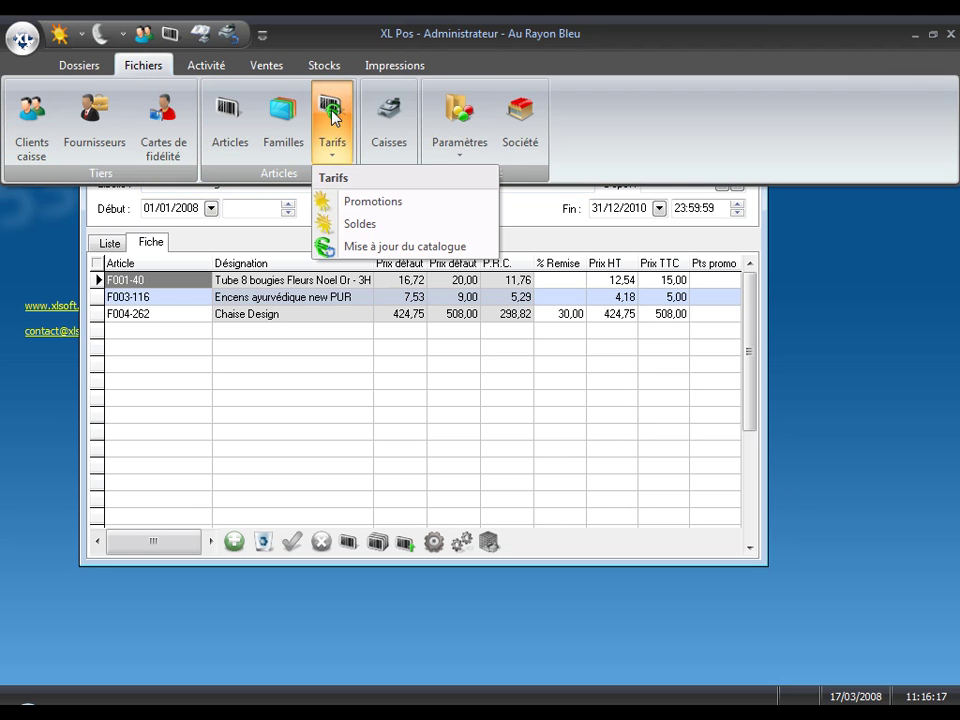
pyautogui.click(343, 228)
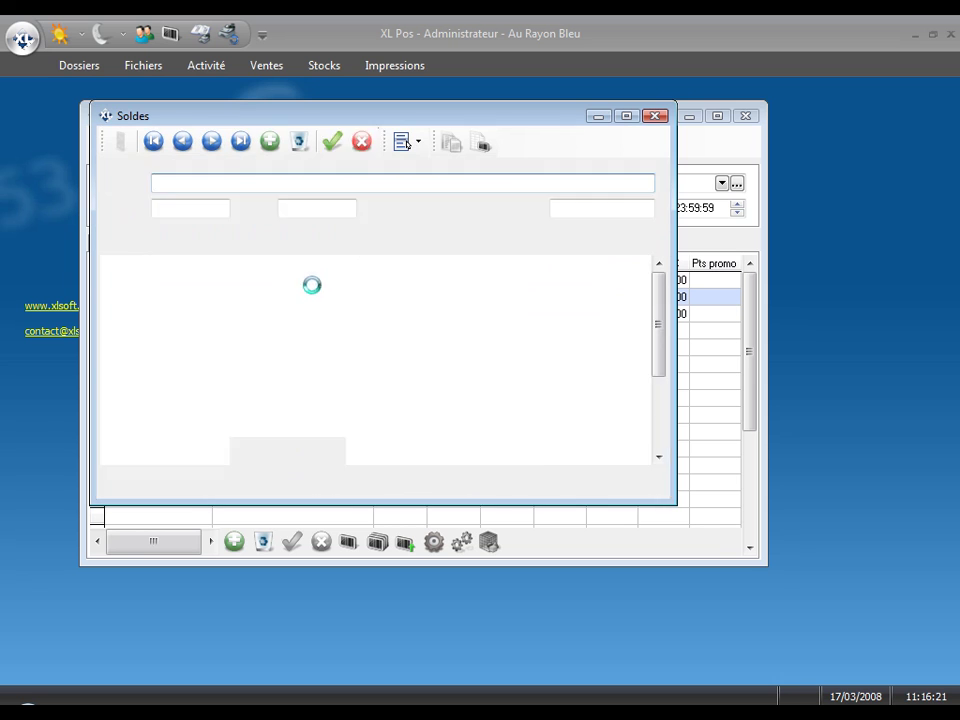
pyautogui.click(195, 248)
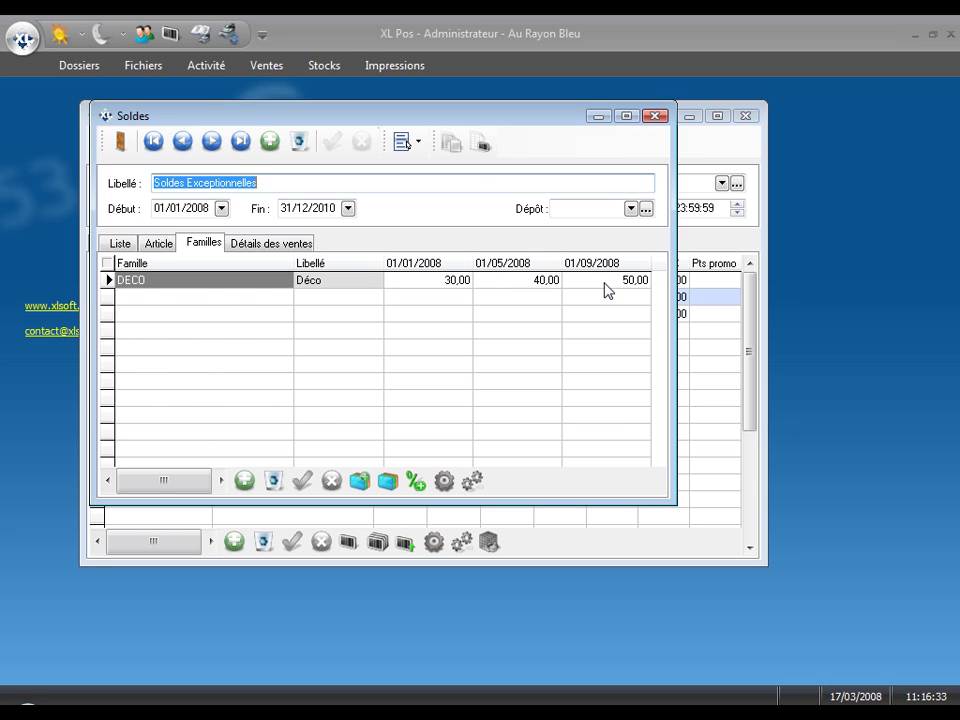
pyautogui.click(481, 143)
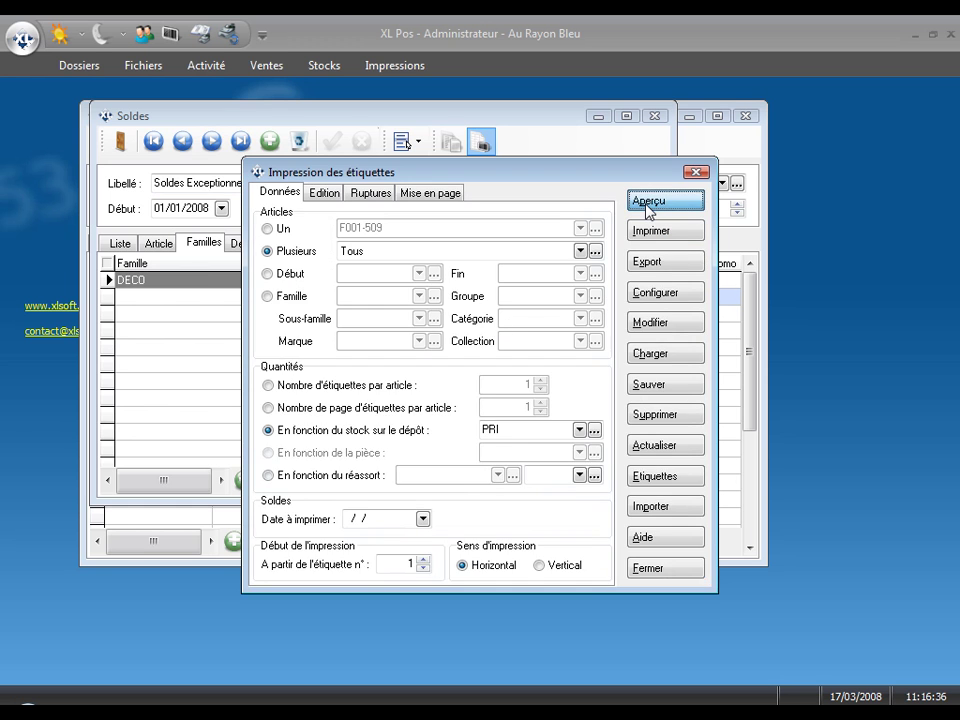
pyautogui.click(645, 200)
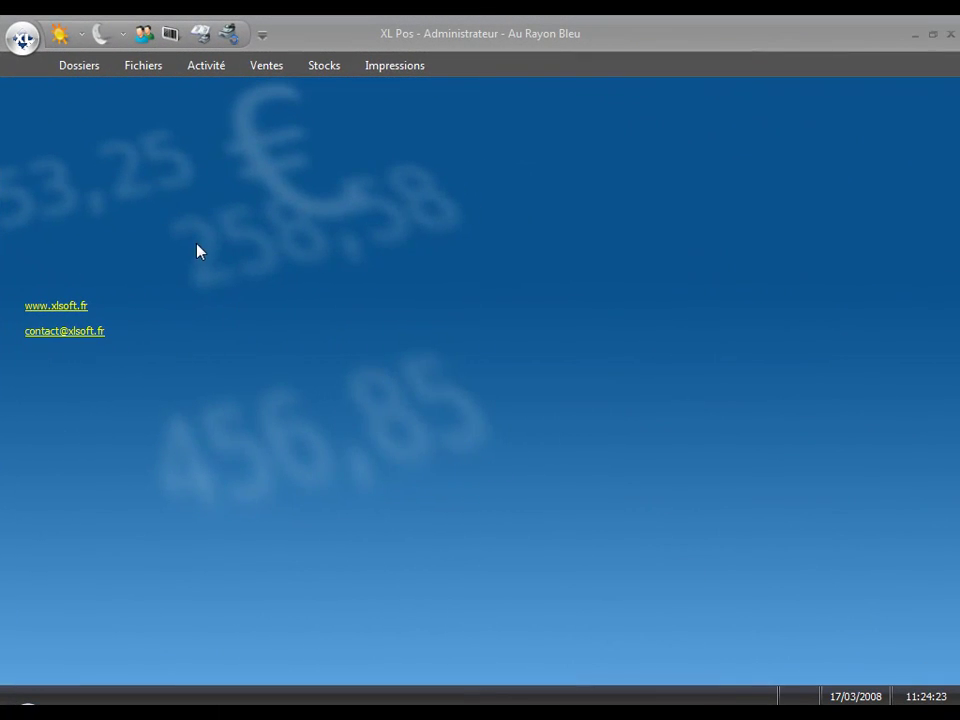
# - Load into the catalogue price update the articles whose purchase price was modified since 17/03/2008
pyautogui.click(143, 67)
pyautogui.click(330, 120)
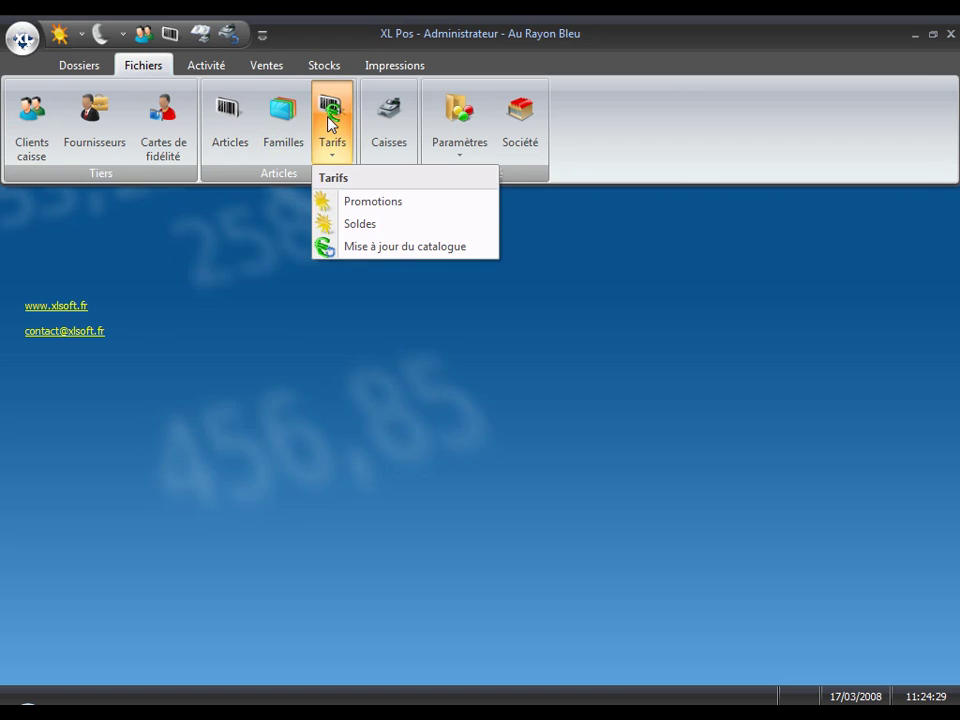
pyautogui.click(373, 249)
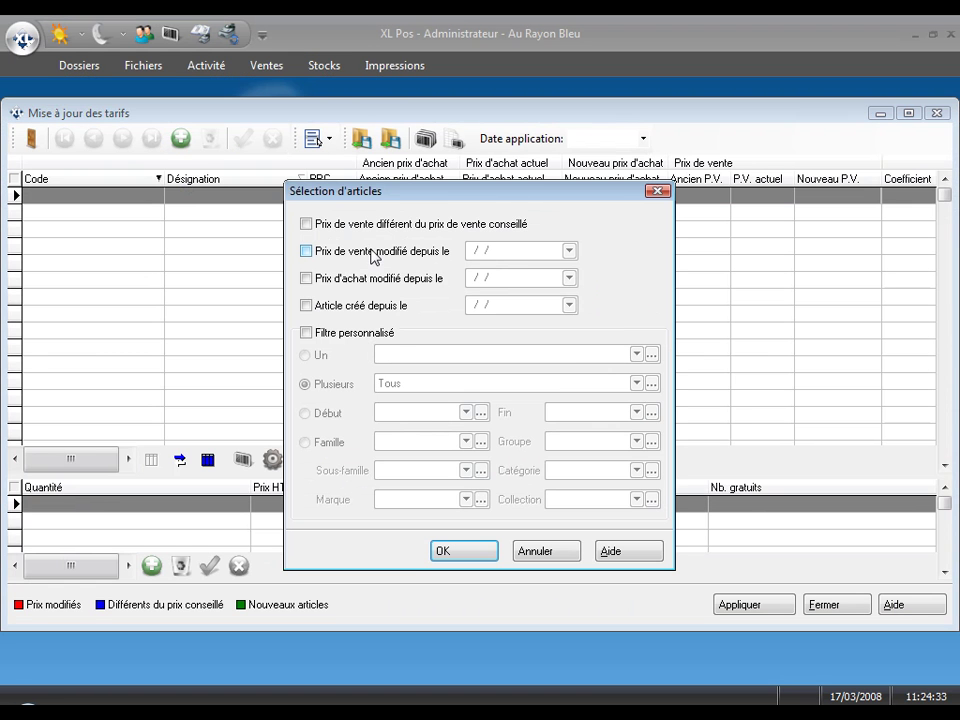
pyautogui.click(342, 281)
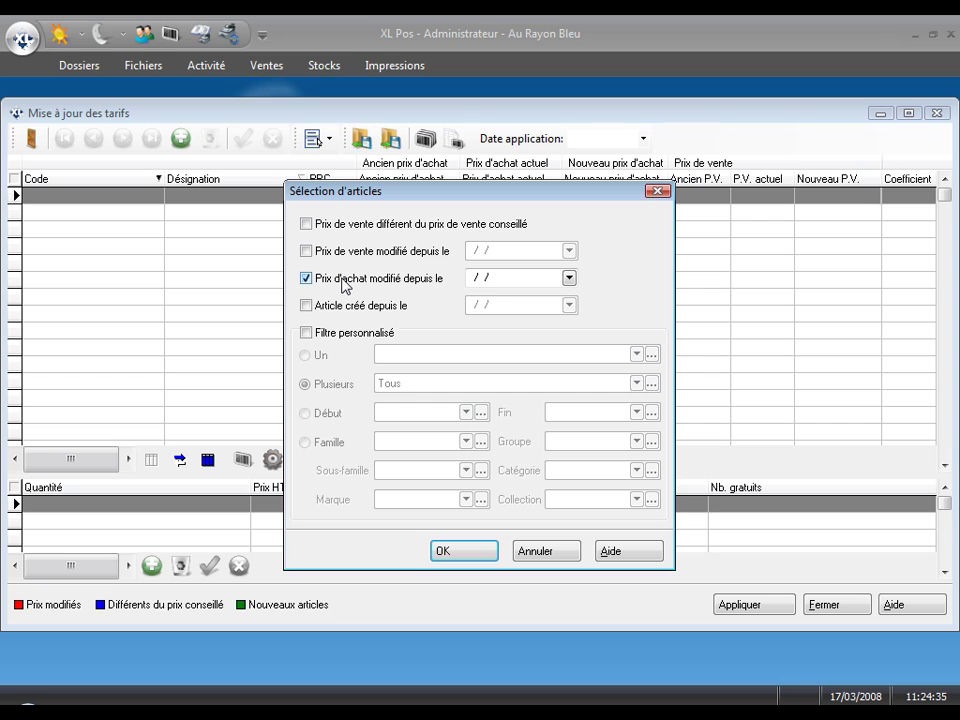
pyautogui.click(492, 278)
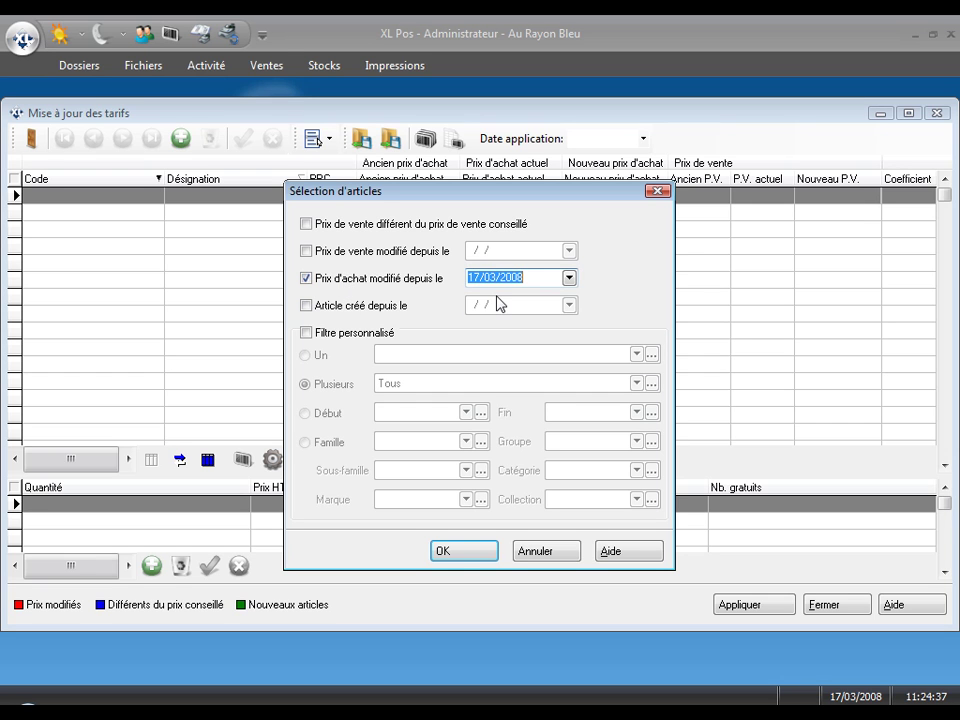
pyautogui.click(461, 556)
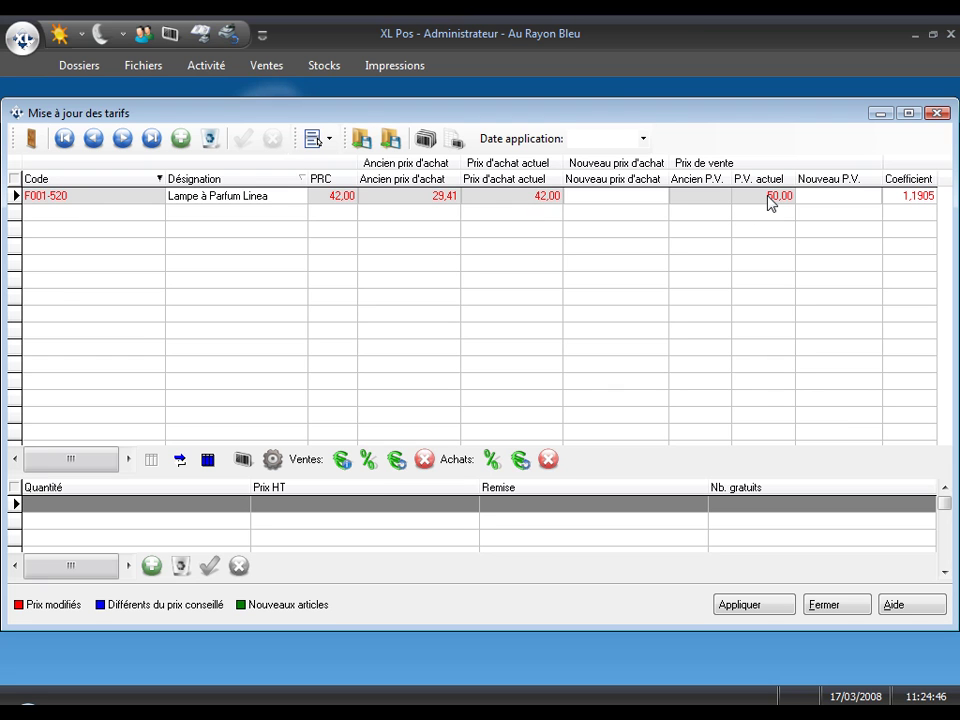
# - Set the coefficient of Lampe à Parfum Linea to 2 and its new selling price to 85
pyautogui.click(851, 197)
pyautogui.click(906, 196)
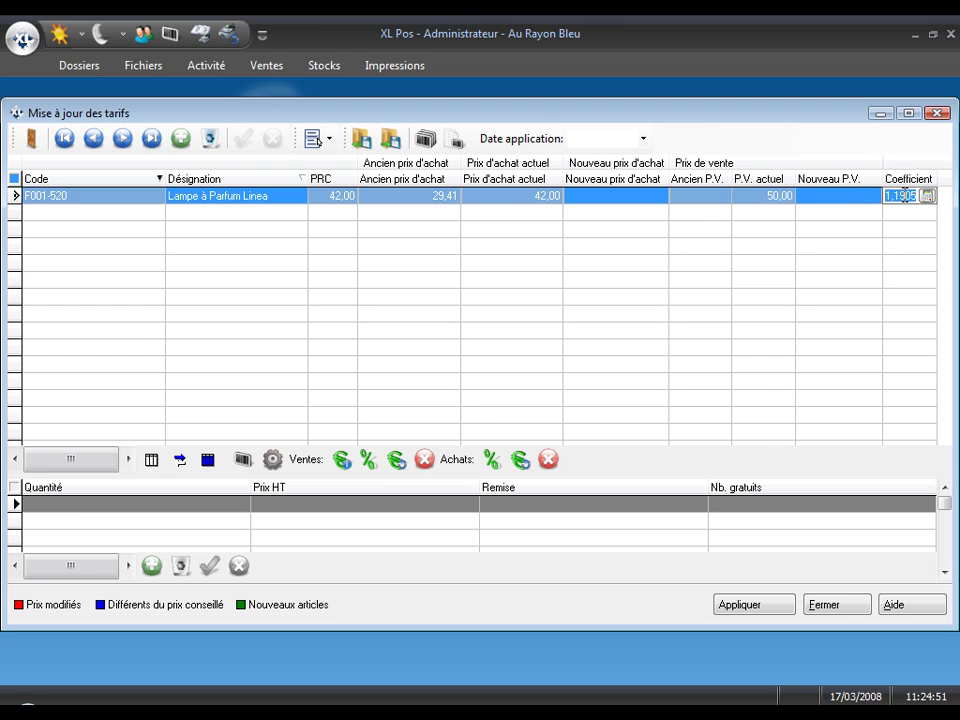
pyautogui.write('2')
pyautogui.press('Return')
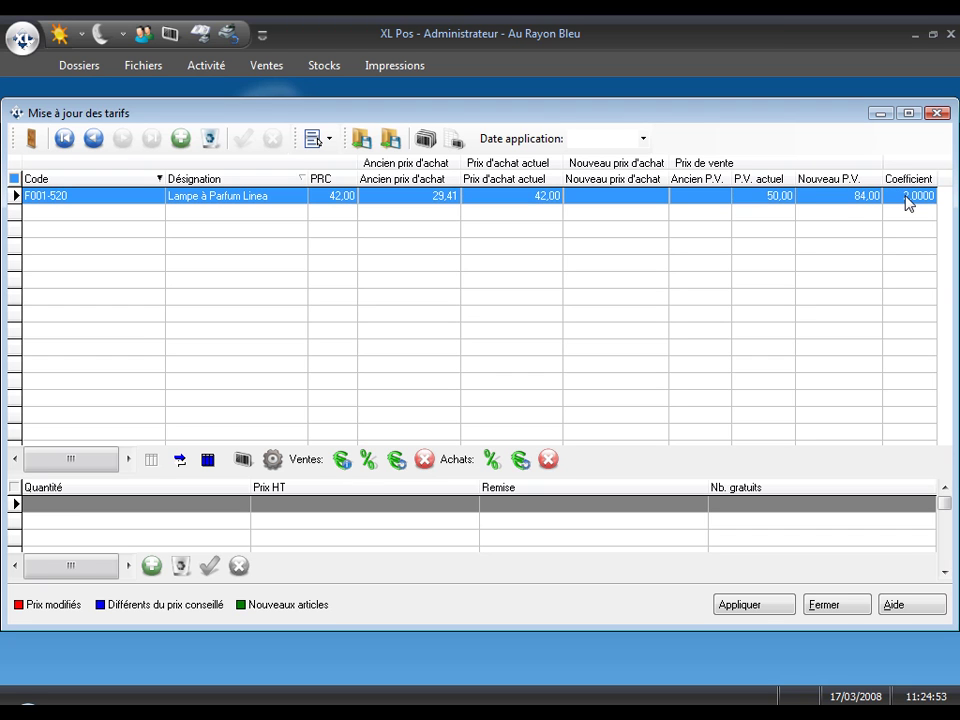
pyautogui.click(855, 199)
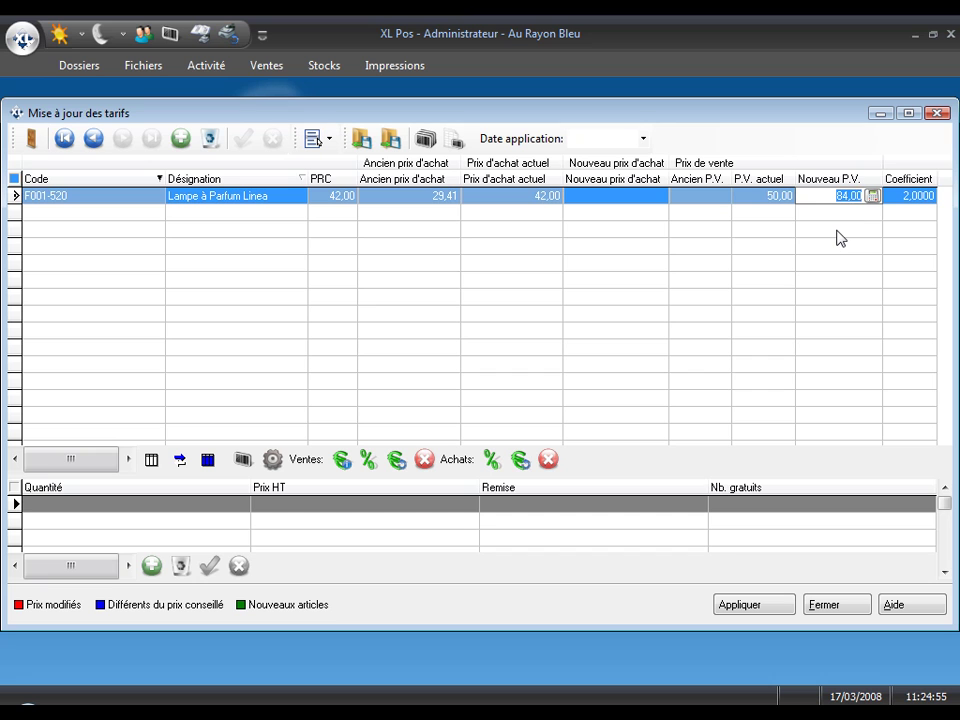
pyautogui.write('8')
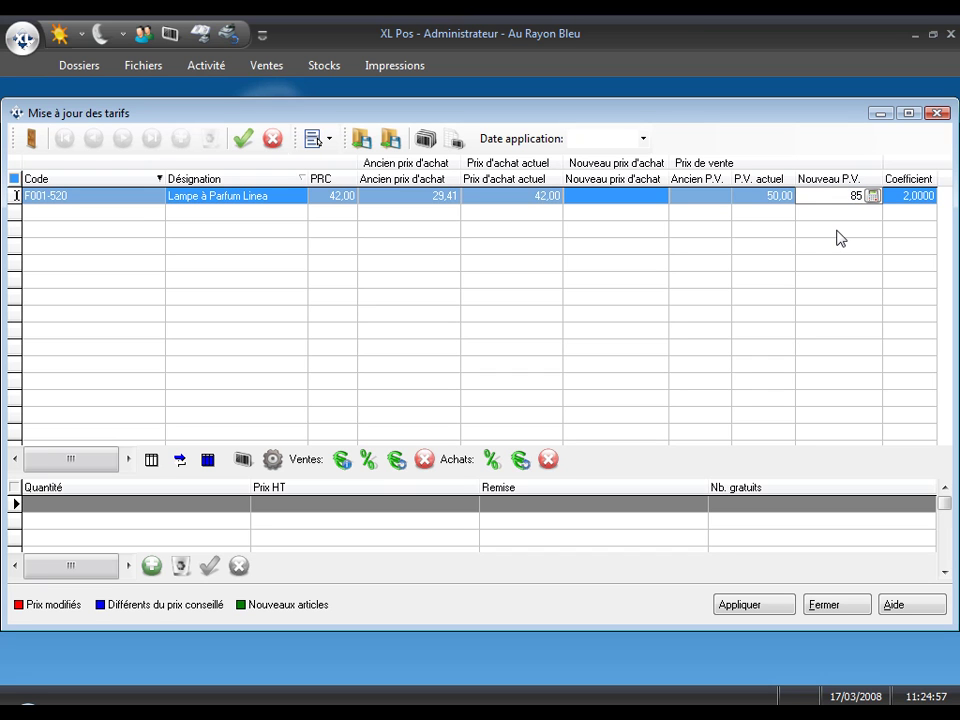
pyautogui.write('5')
pyautogui.press('Return')
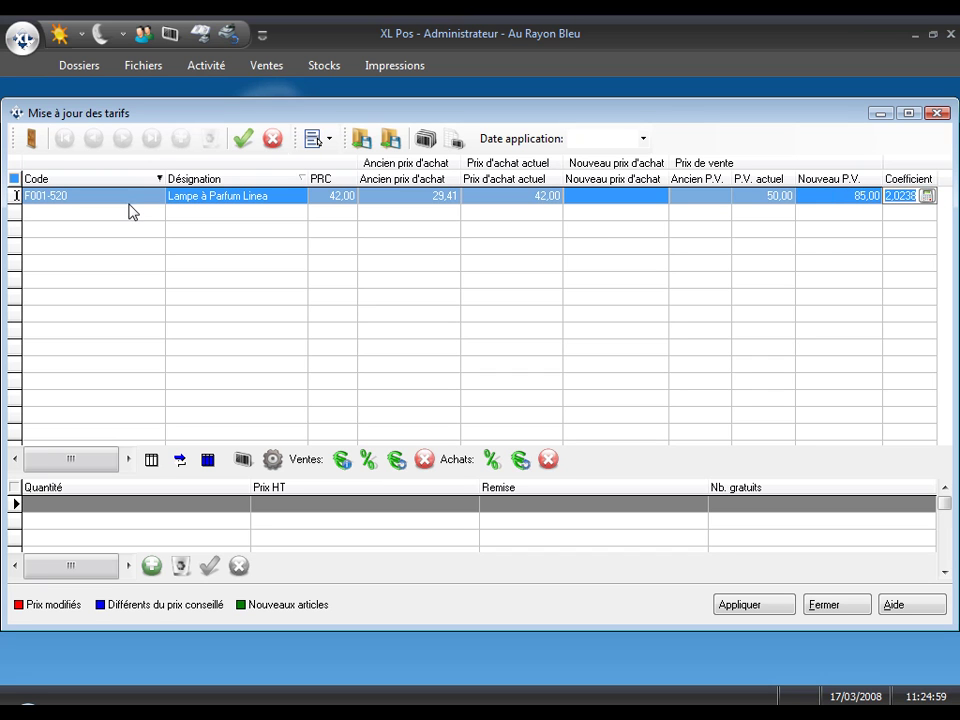
# - Add to the price update the articles whose selling price was modified since 17/03/2008
pyautogui.click(421, 146)
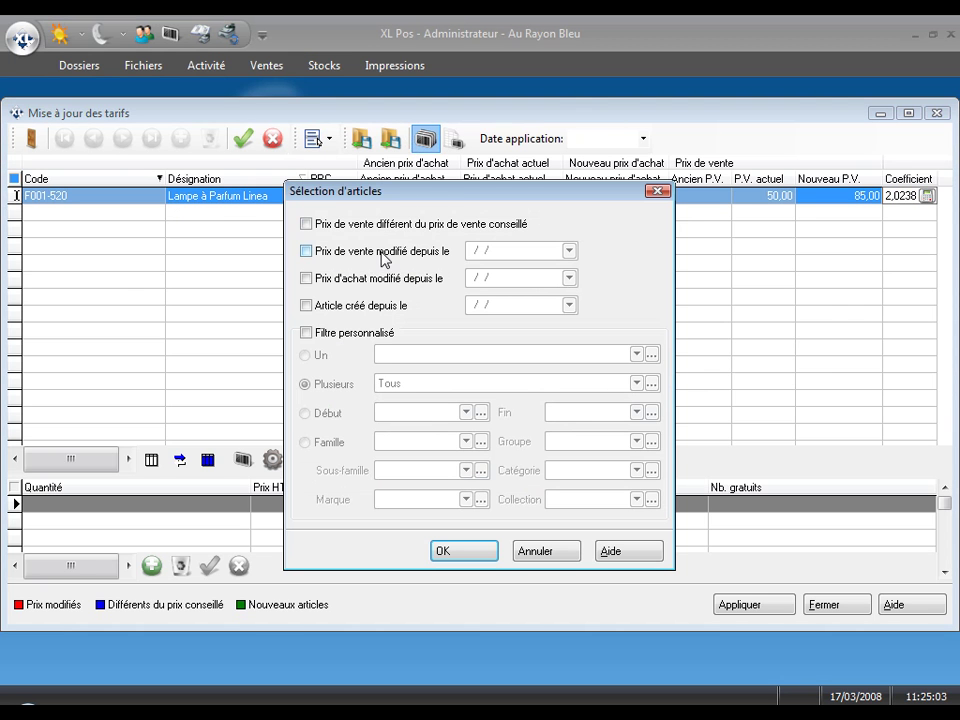
pyautogui.click(337, 262)
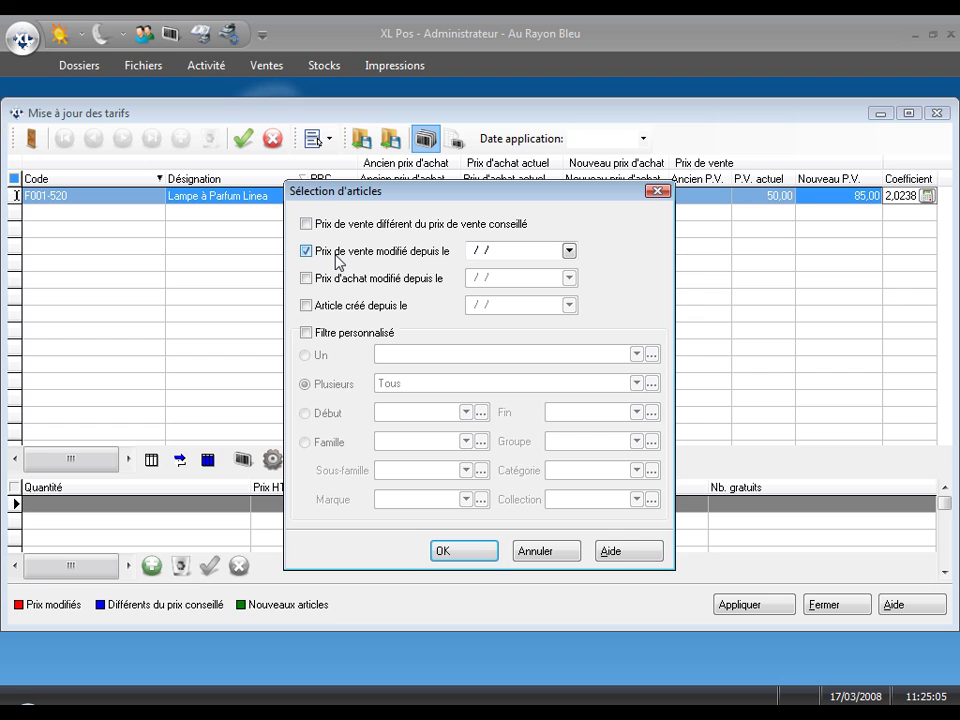
pyautogui.click(507, 254)
pyautogui.doubleClick(507, 254)
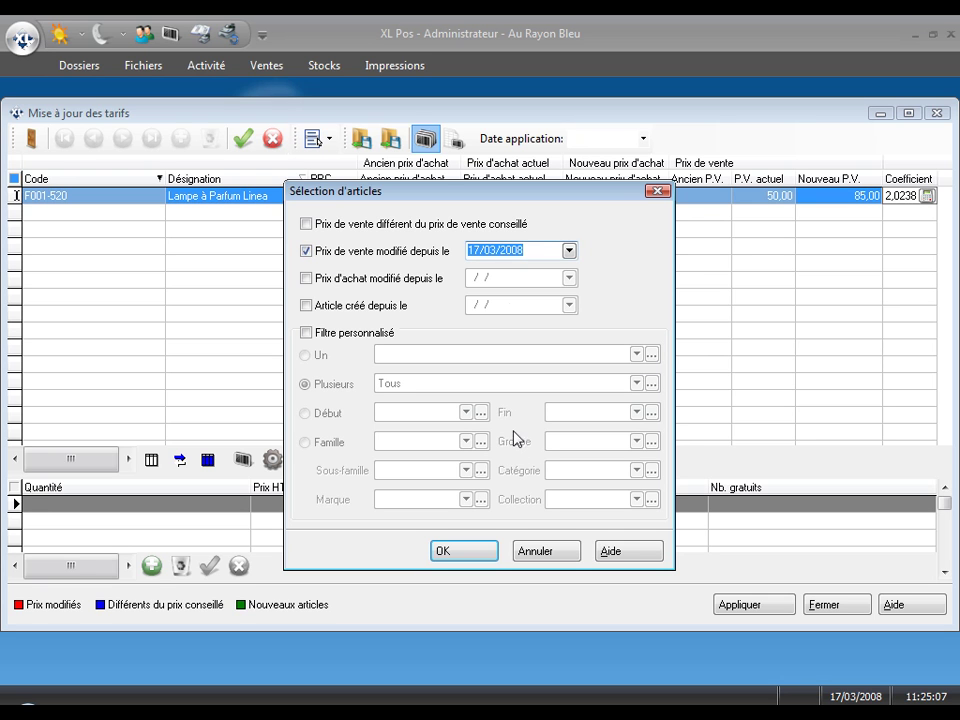
pyautogui.click(467, 553)
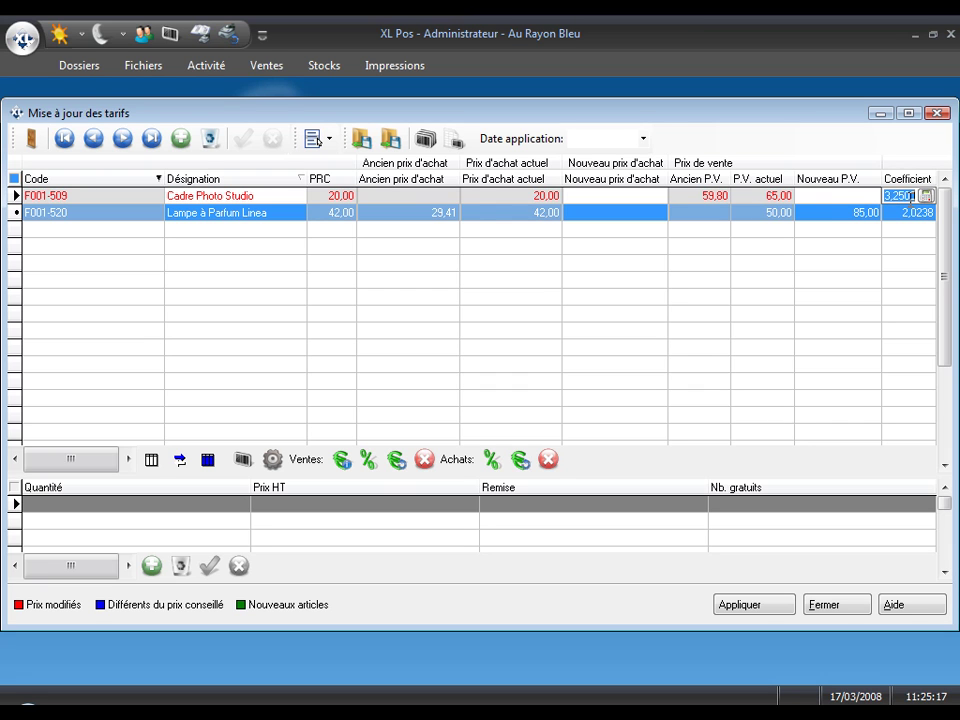
pyautogui.click(696, 218)
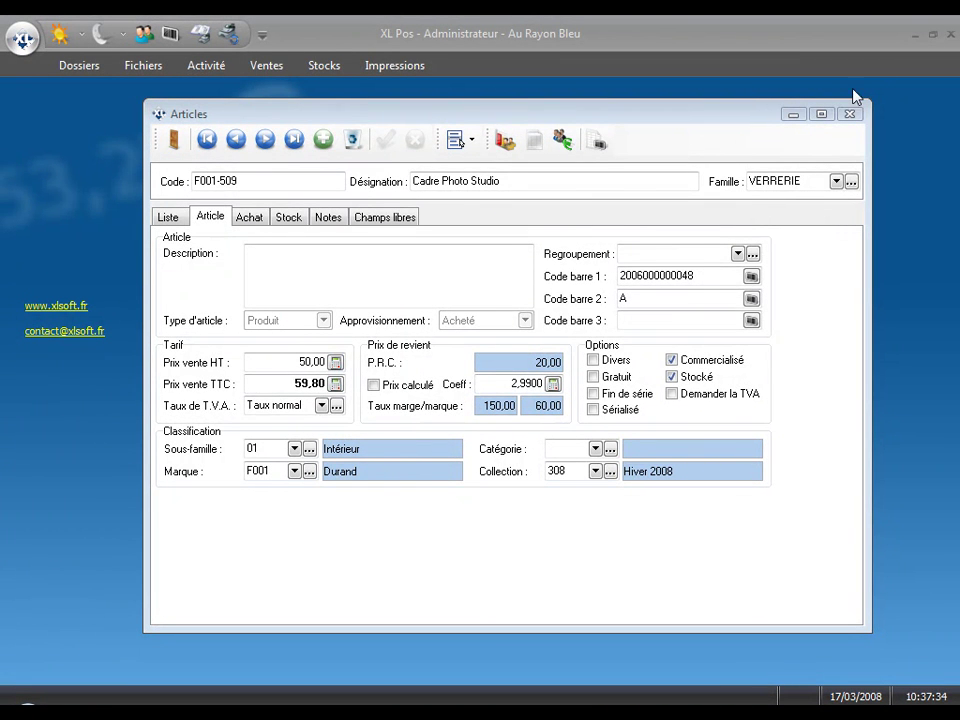
# - Close the article file and create a new supplier order for supplier DURAND
pyautogui.click(849, 114)
pyautogui.click(324, 66)
pyautogui.click(47, 111)
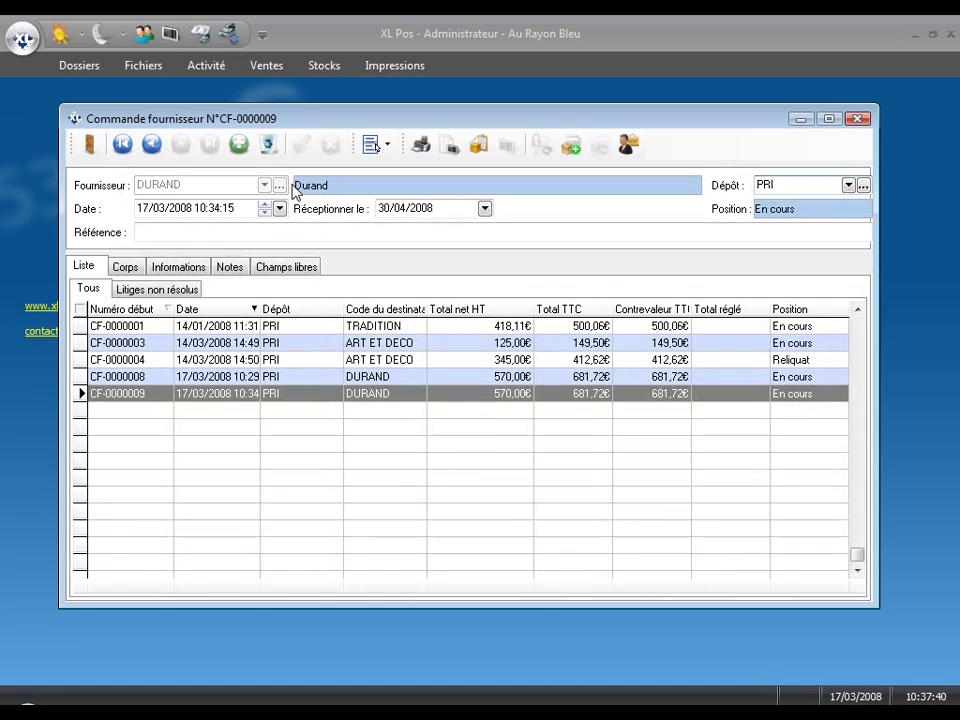
pyautogui.click(241, 147)
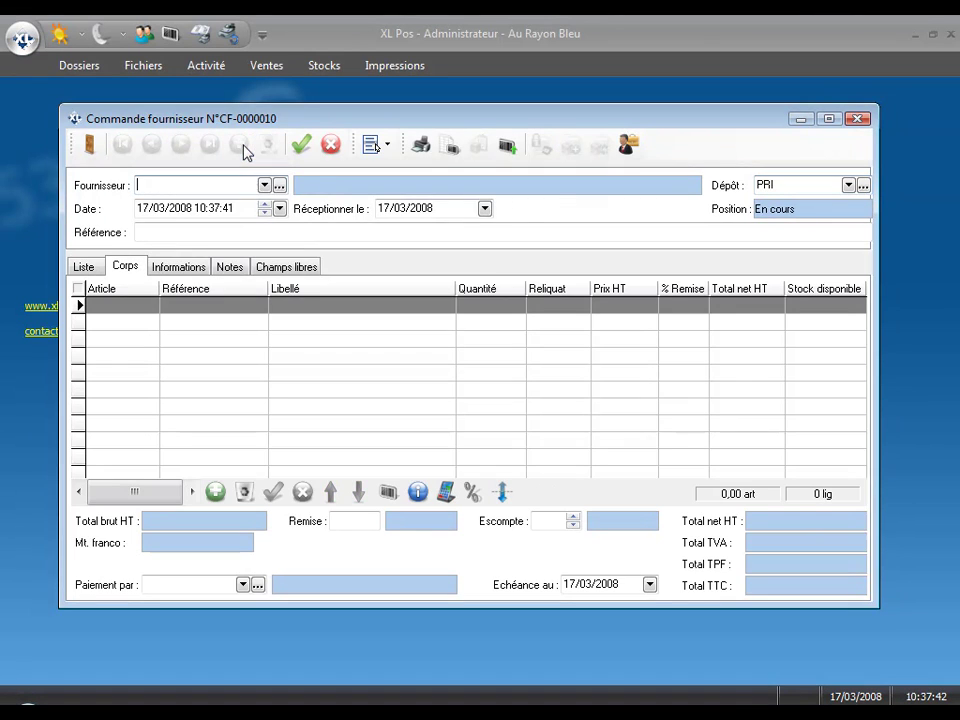
pyautogui.click(264, 185)
pyautogui.click(253, 204)
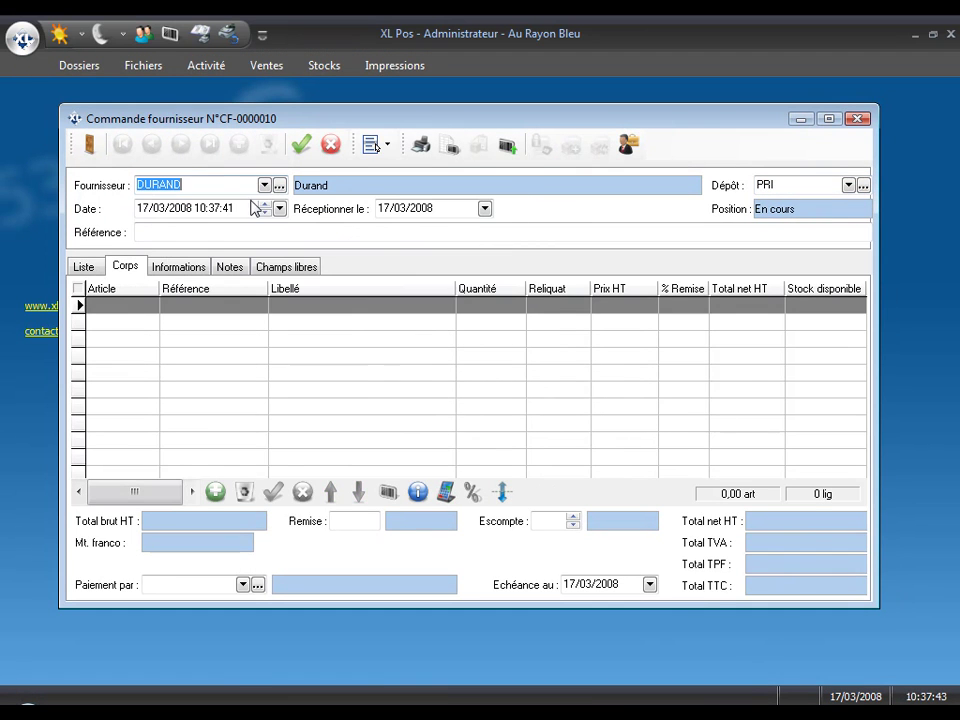
# - Add 30 units of article F001-509, Cadre Photo Studio, to the supplier order and save it
pyautogui.click(143, 312)
pyautogui.click(143, 311)
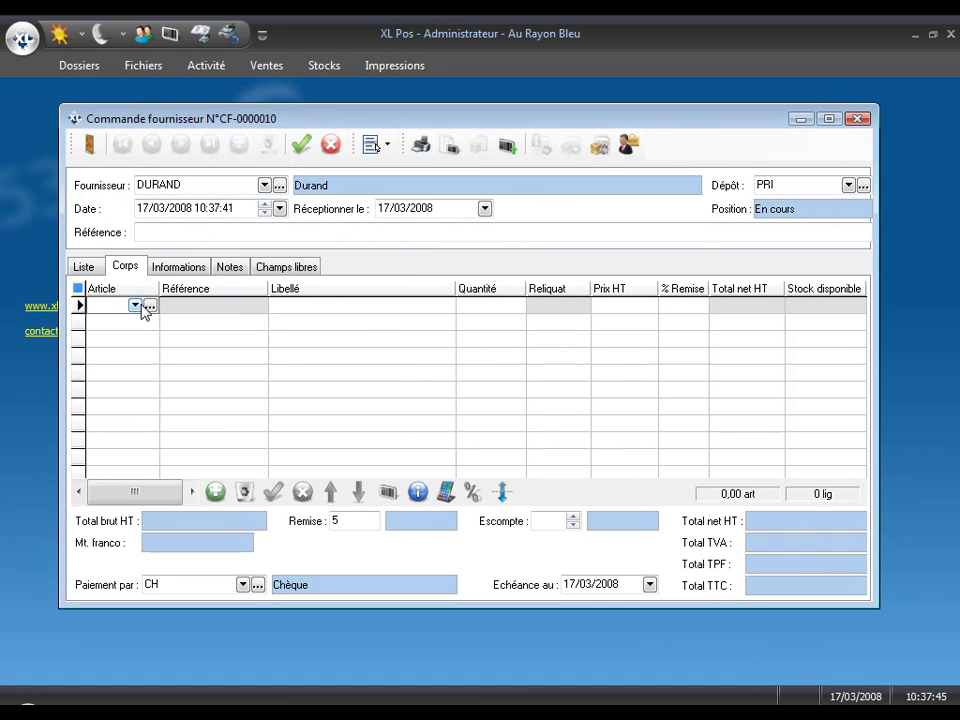
pyautogui.write('4')
pyautogui.press('Return')
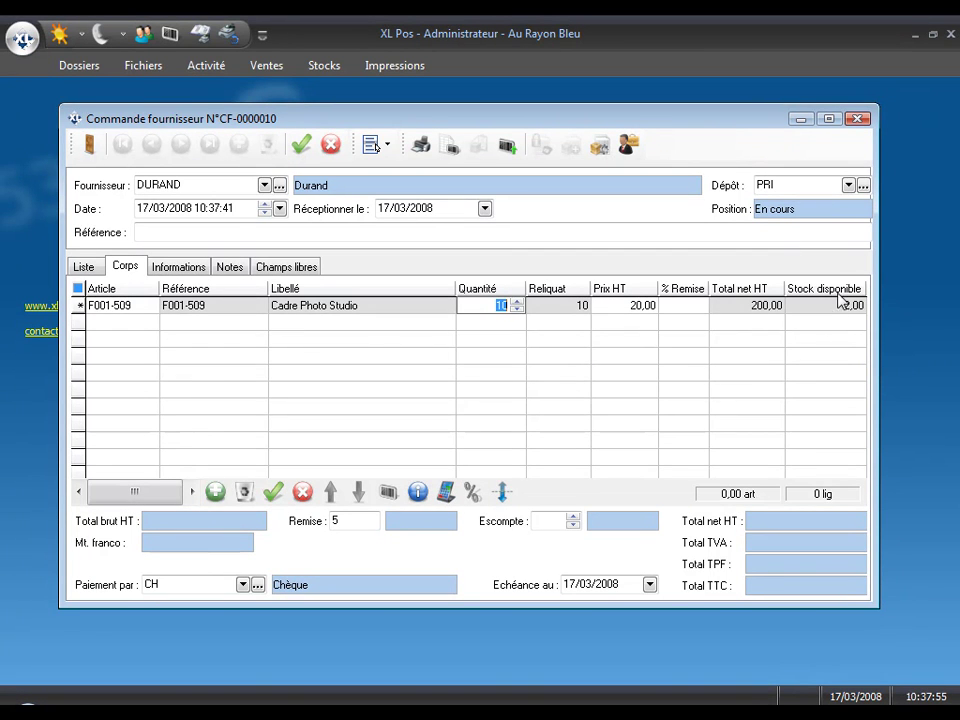
pyautogui.moveTo(489, 304); pyautogui.dragTo(537, 314)
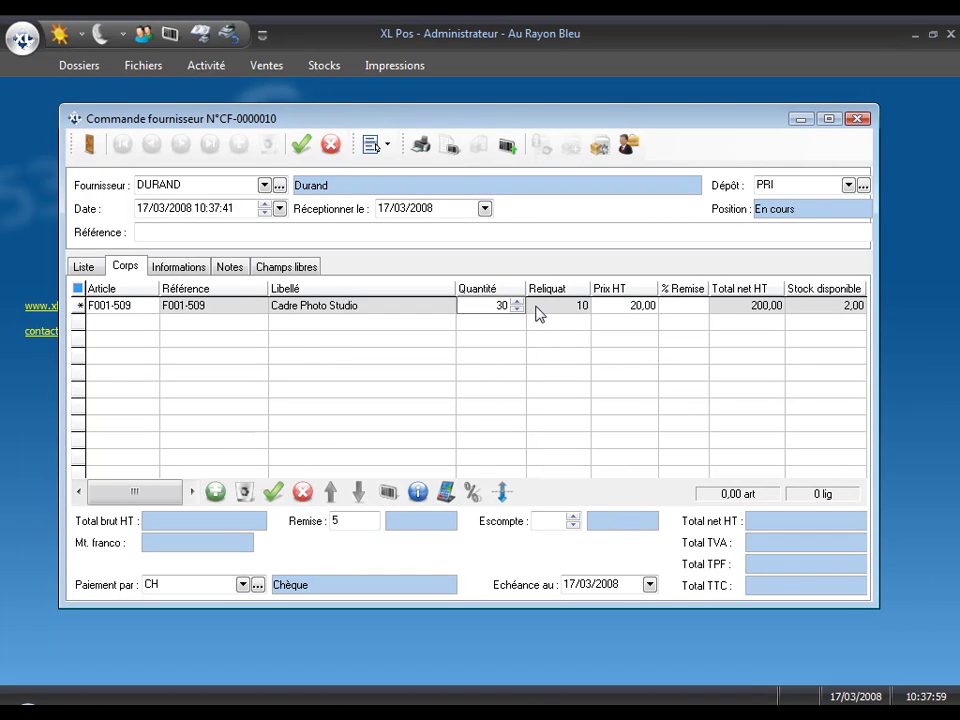
pyautogui.write('30')
pyautogui.press('Tab')
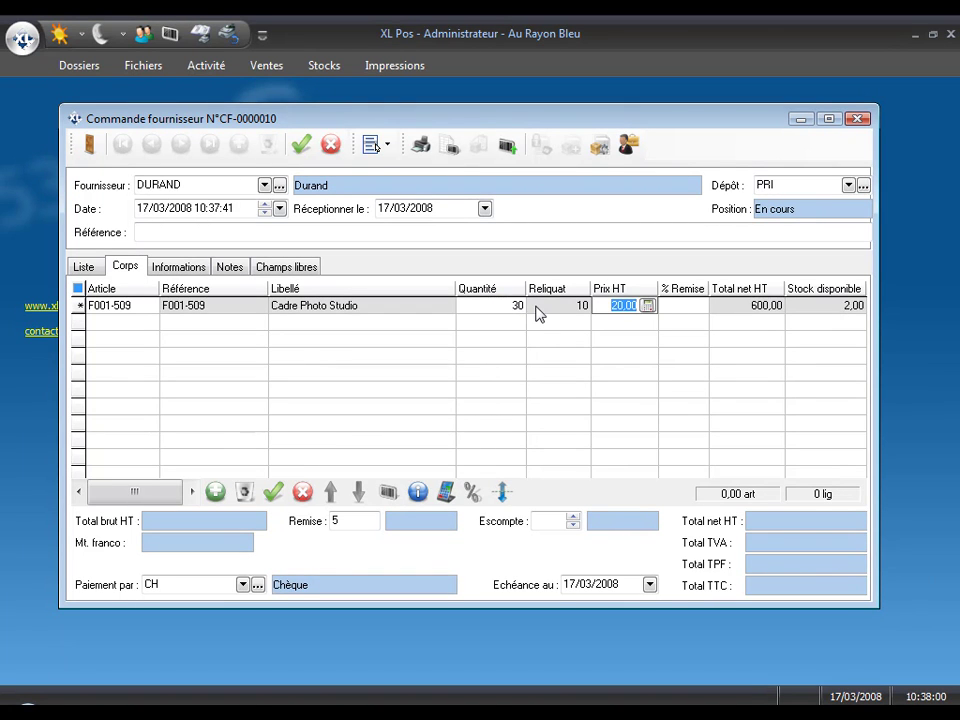
pyautogui.click(301, 144)
pyautogui.click(519, 444)
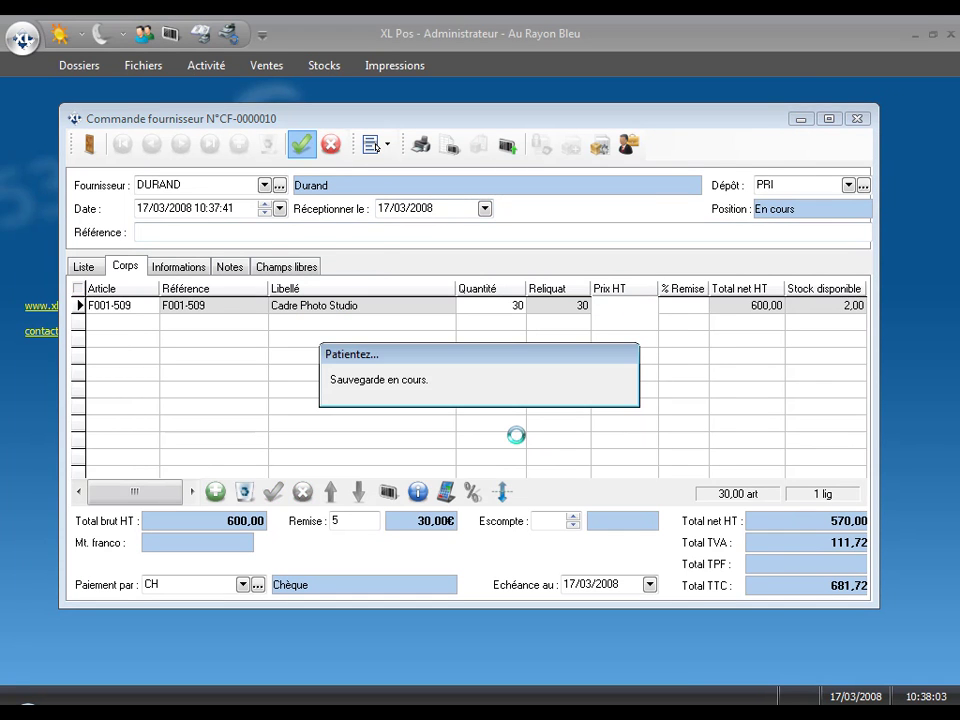
# - Preview the printout of the saved supplier order and check it from the article line through to the totals
pyautogui.click(420, 144)
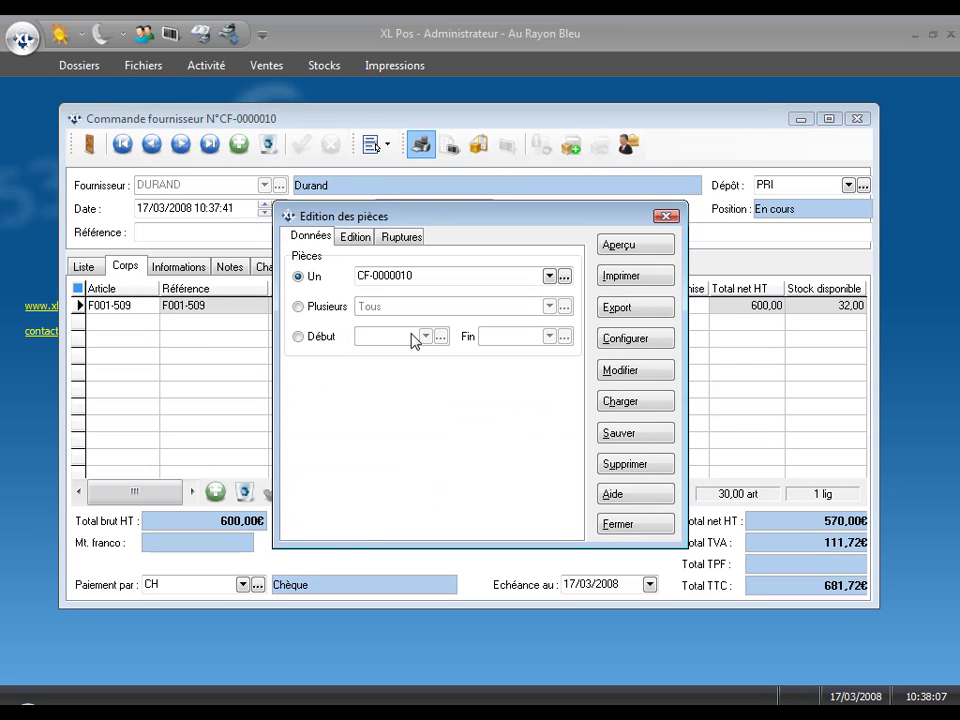
pyautogui.click(627, 248)
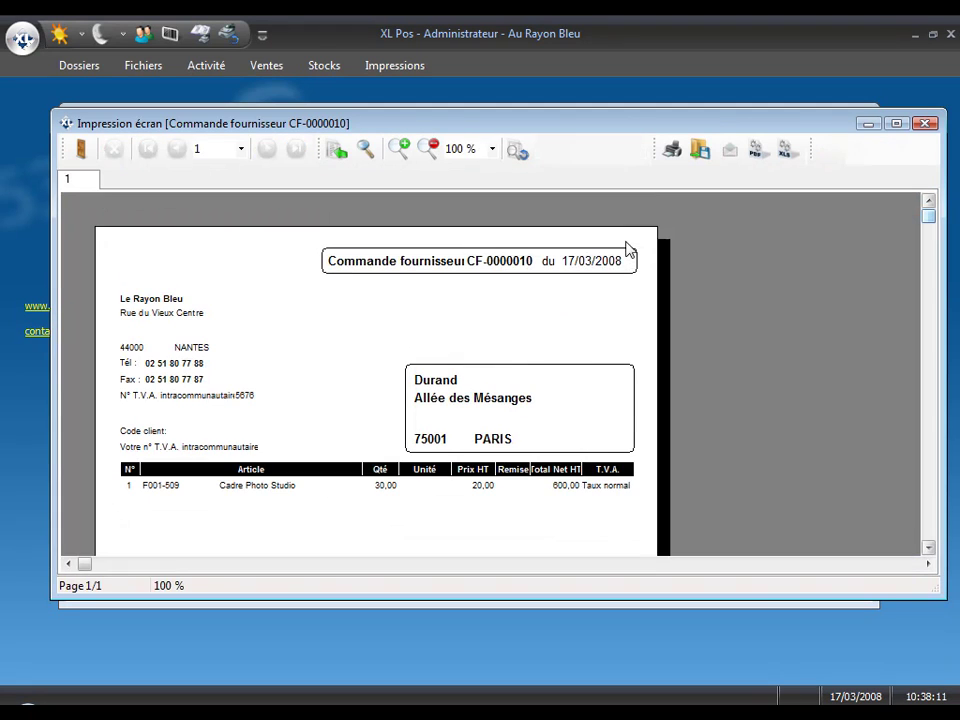
pyautogui.moveTo(928, 222); pyautogui.dragTo(929, 533)
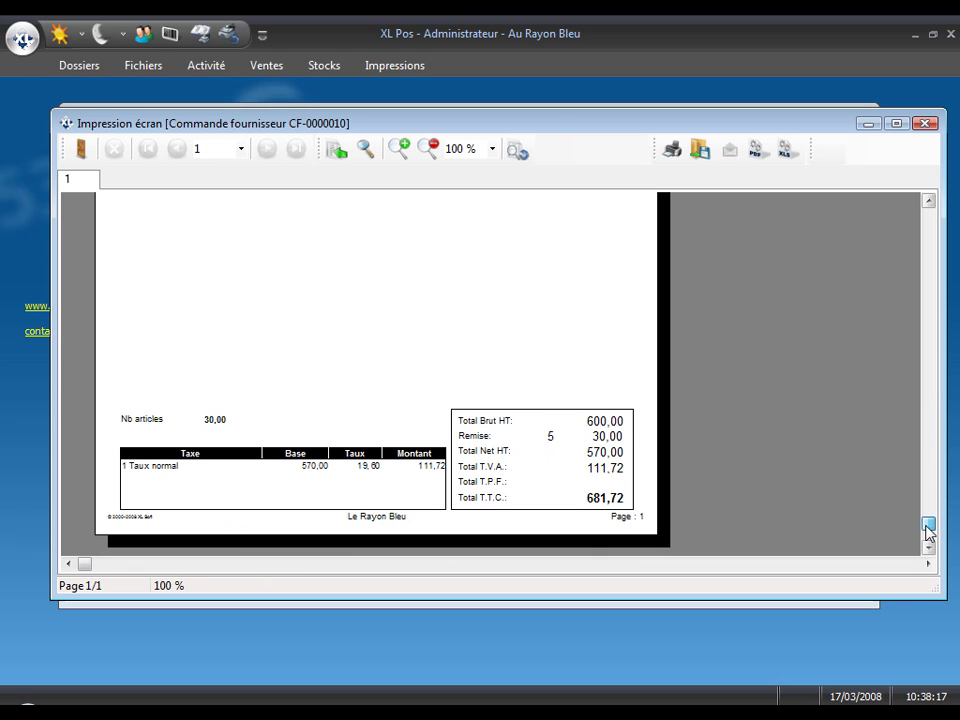
pyautogui.click(729, 152)
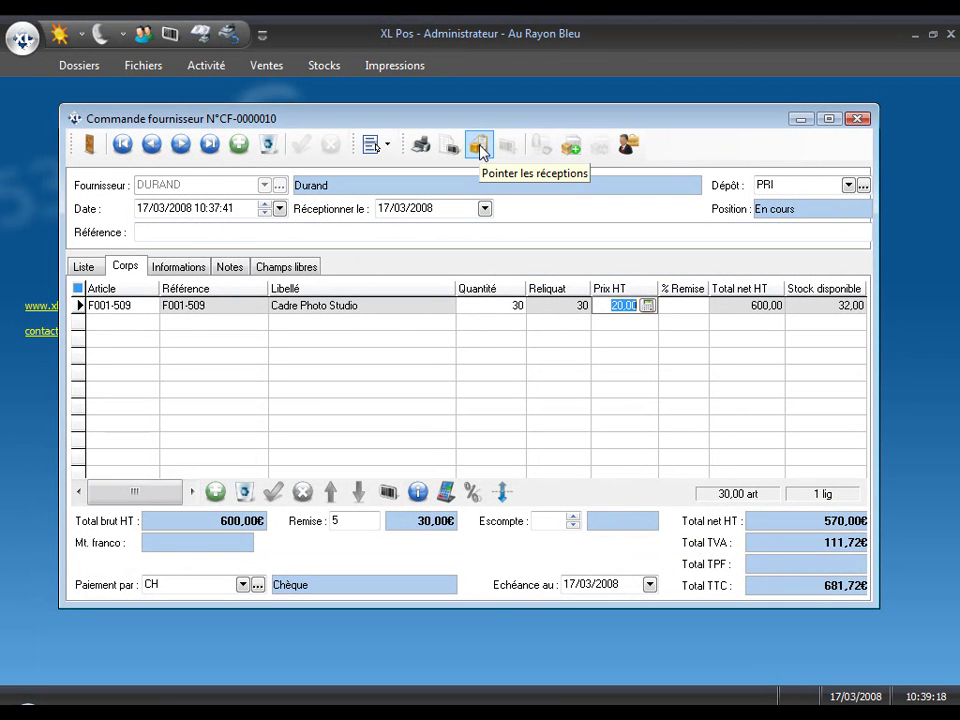
# - Start the reception check of the supplier order and mark the full ordered quantity as received
pyautogui.click(481, 150)
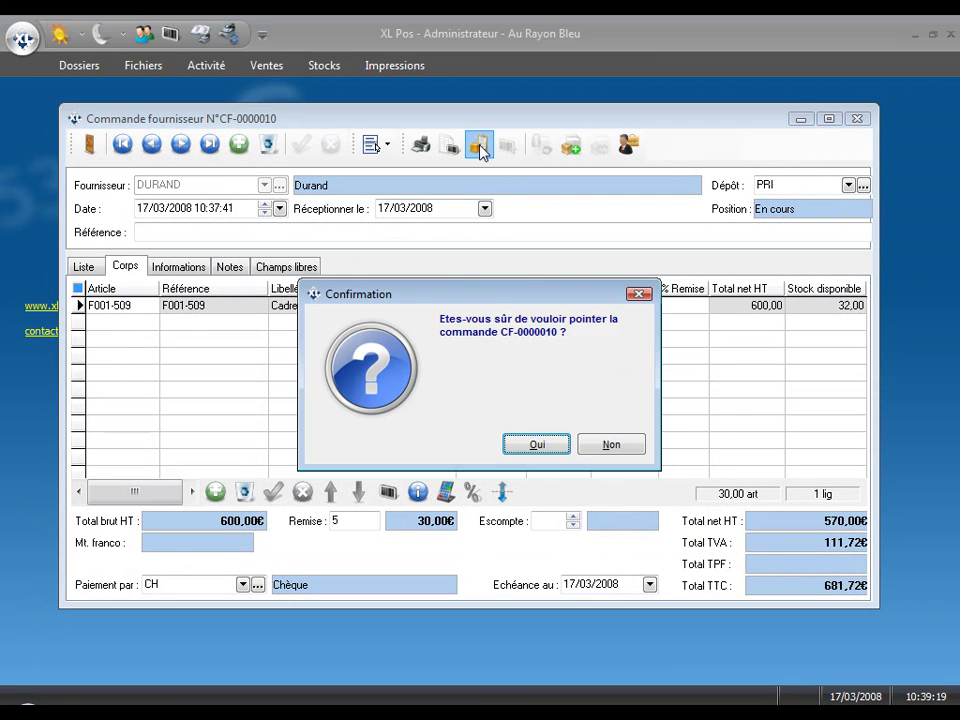
pyautogui.click(532, 443)
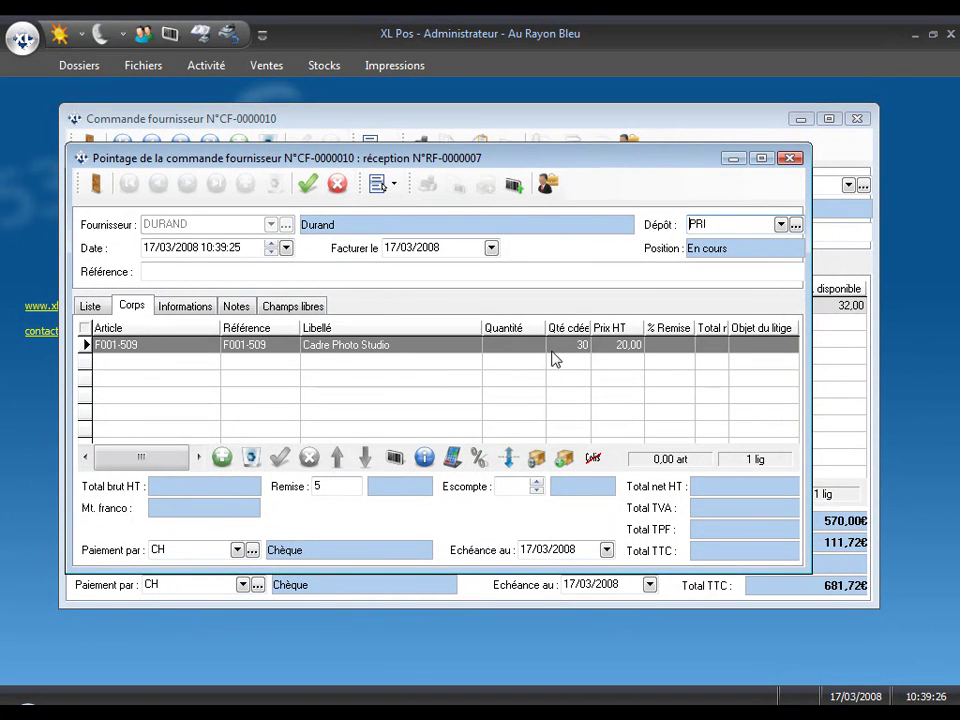
pyautogui.click(527, 347)
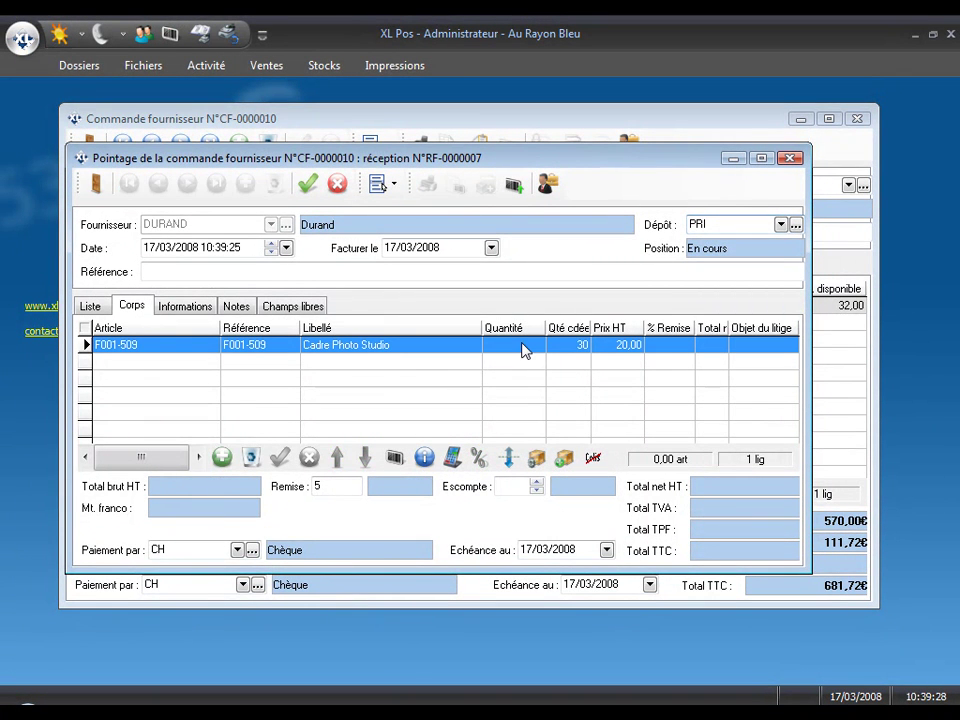
pyautogui.click(536, 458)
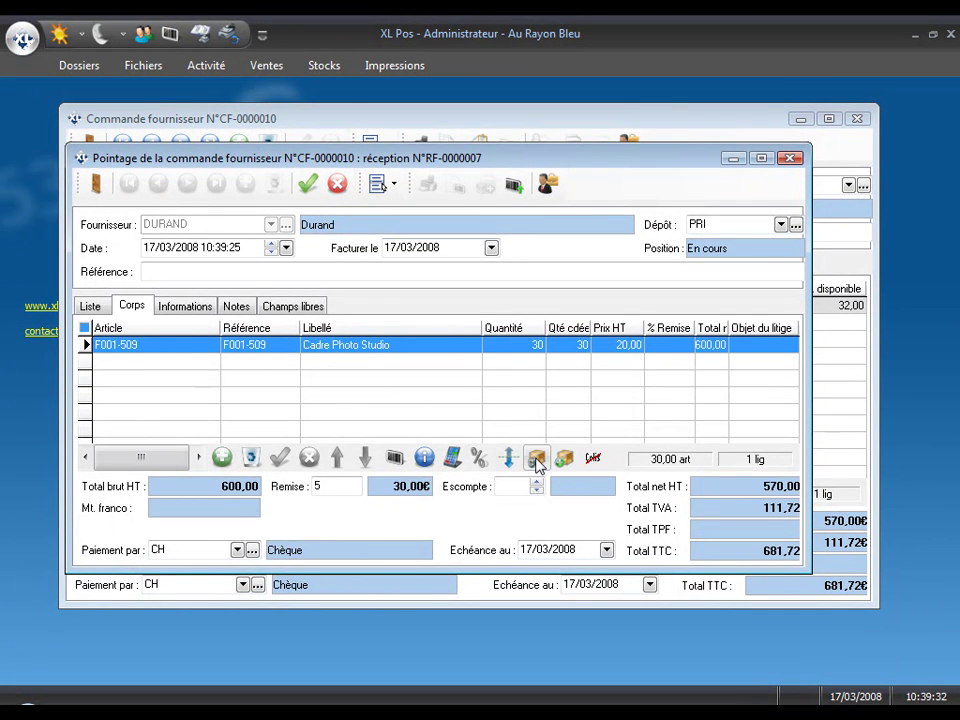
# - Set the received quantity of Cadre Photo Studio to 29 and save the reception
pyautogui.click(530, 347)
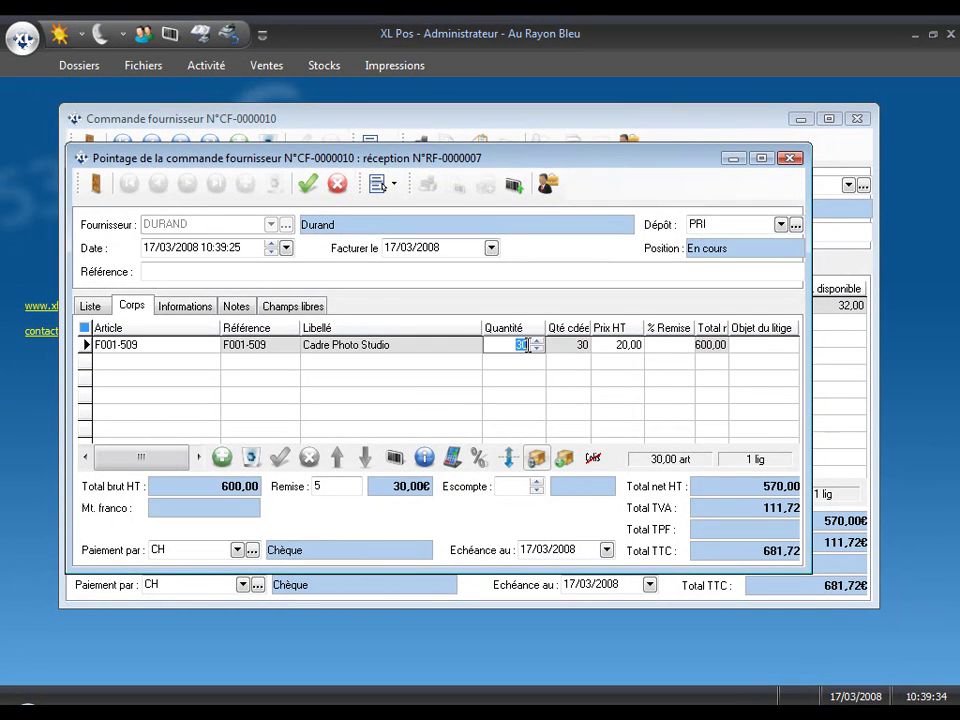
pyautogui.write('29')
pyautogui.click(757, 348)
pyautogui.click(308, 183)
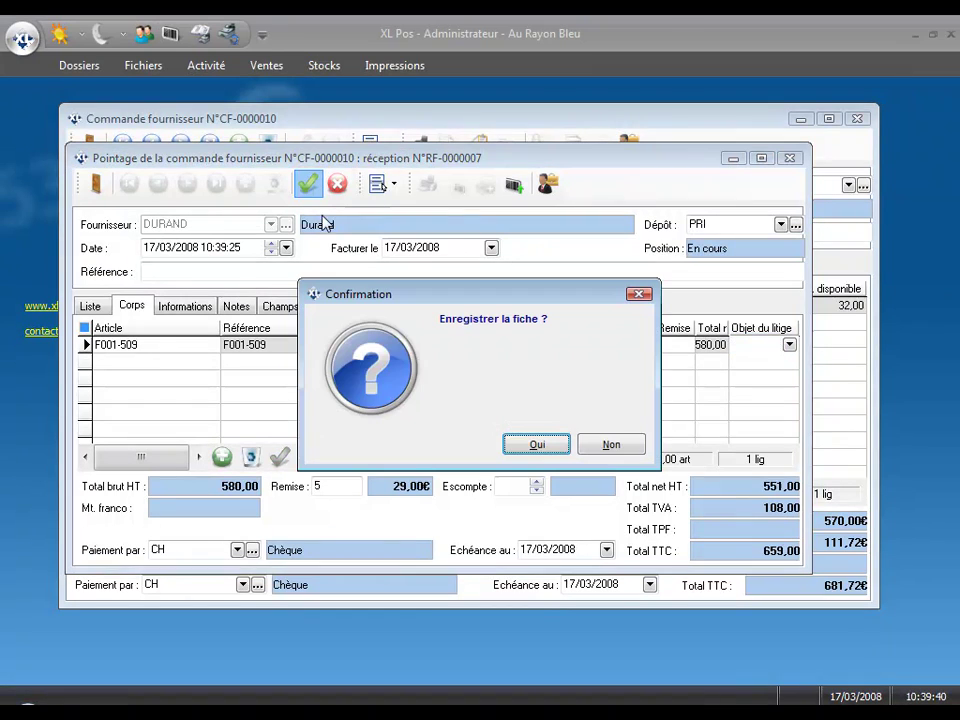
pyautogui.click(512, 444)
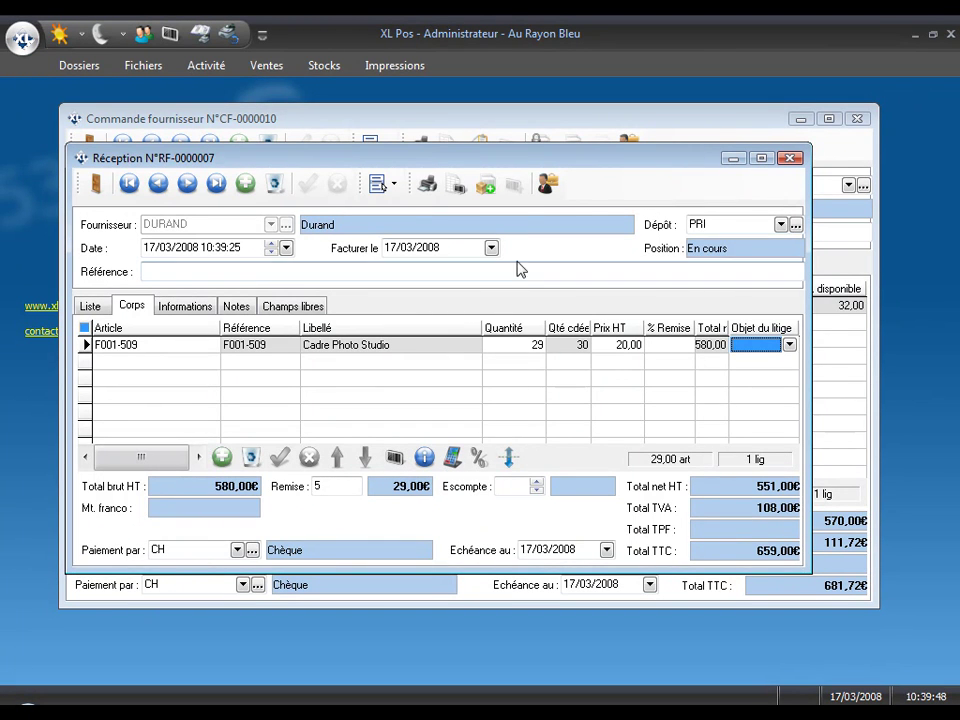
# - Preview the labels for the articles of the saved reception
pyautogui.click(456, 186)
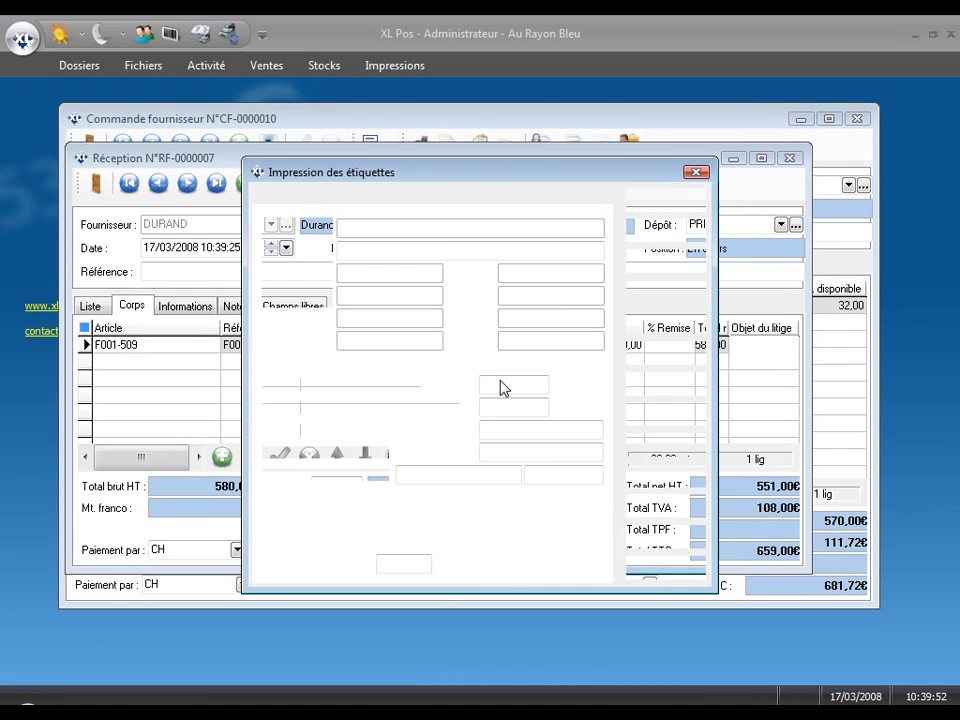
pyautogui.click(652, 203)
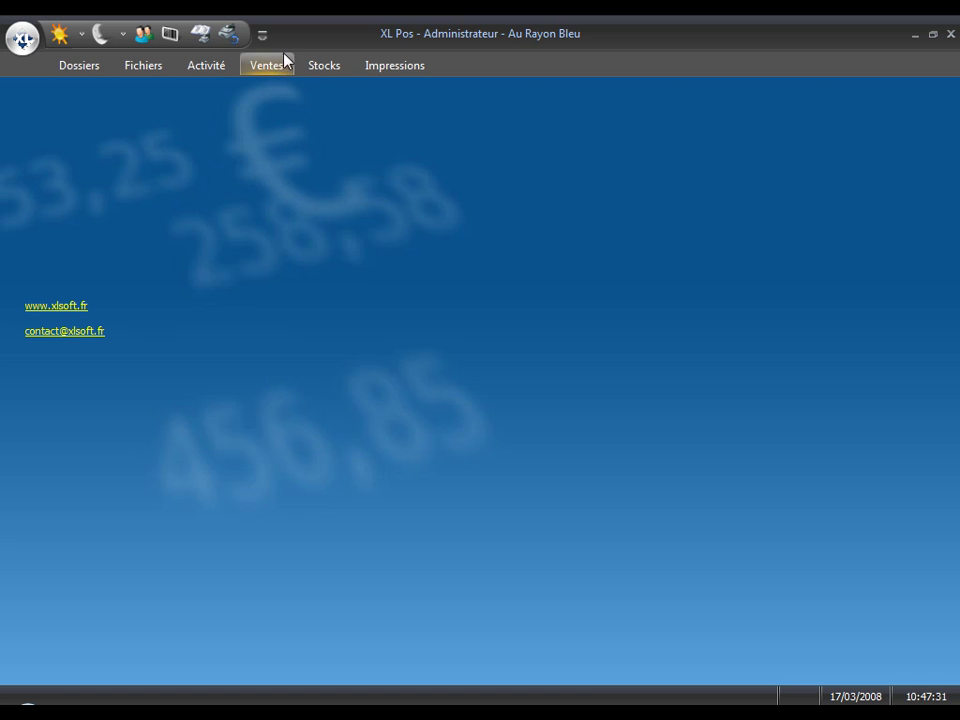
# - Create a new supplier order for the supplier DURAND
pyautogui.click(312, 68)
pyautogui.click(61, 124)
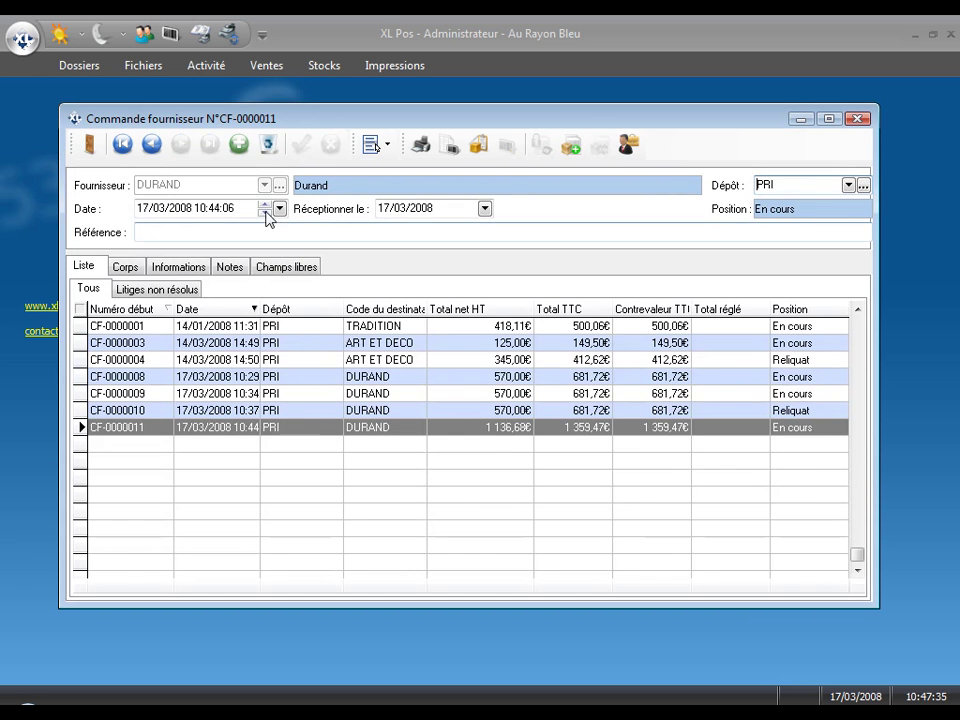
pyautogui.click(240, 145)
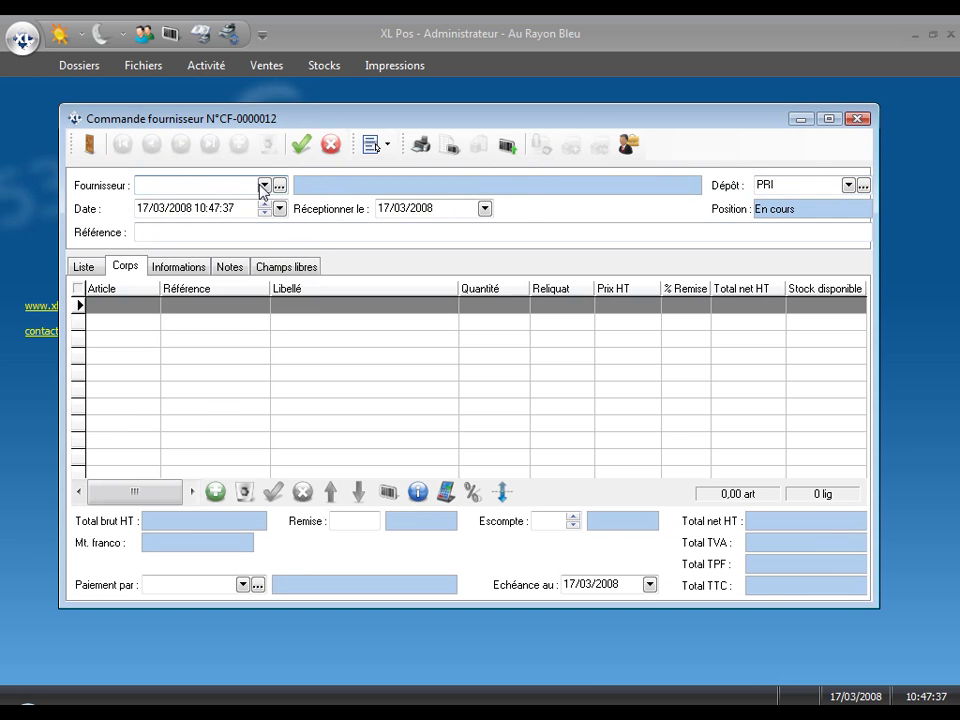
pyautogui.click(264, 185)
pyautogui.click(250, 213)
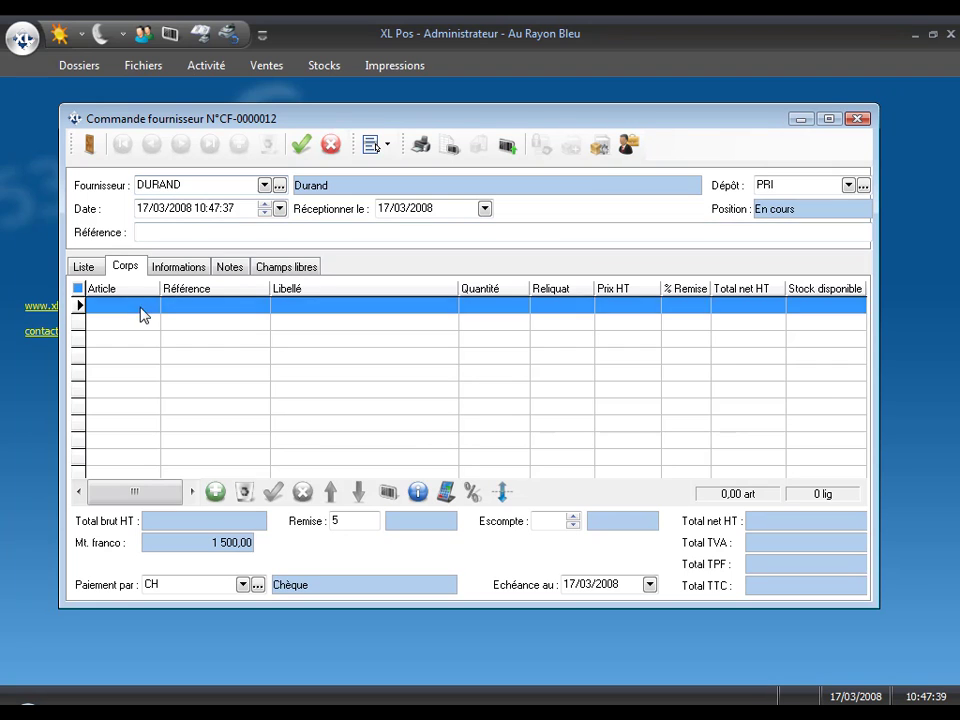
# - Restock the order with only the supplier's out-of-stock articles and validate the proposed quantities
pyautogui.click(600, 147)
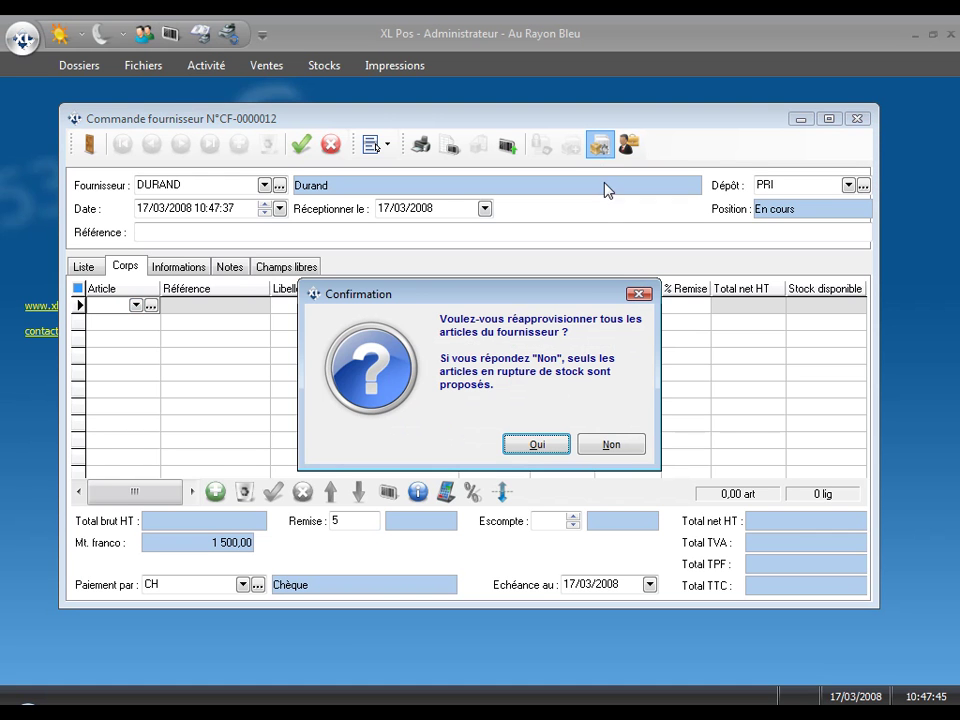
pyautogui.click(611, 445)
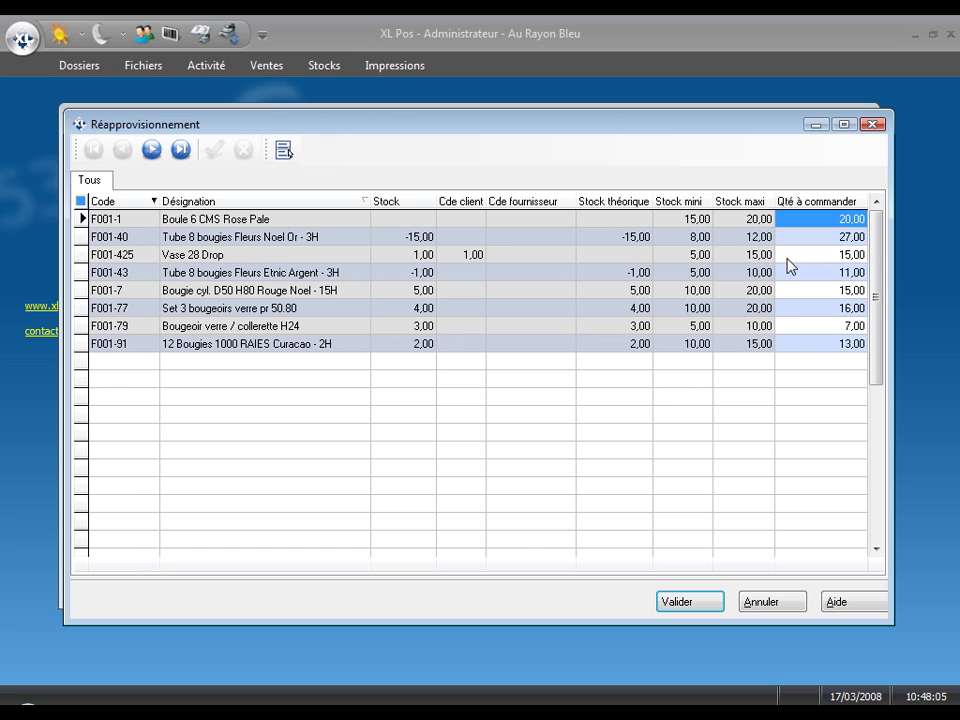
pyautogui.click(833, 257)
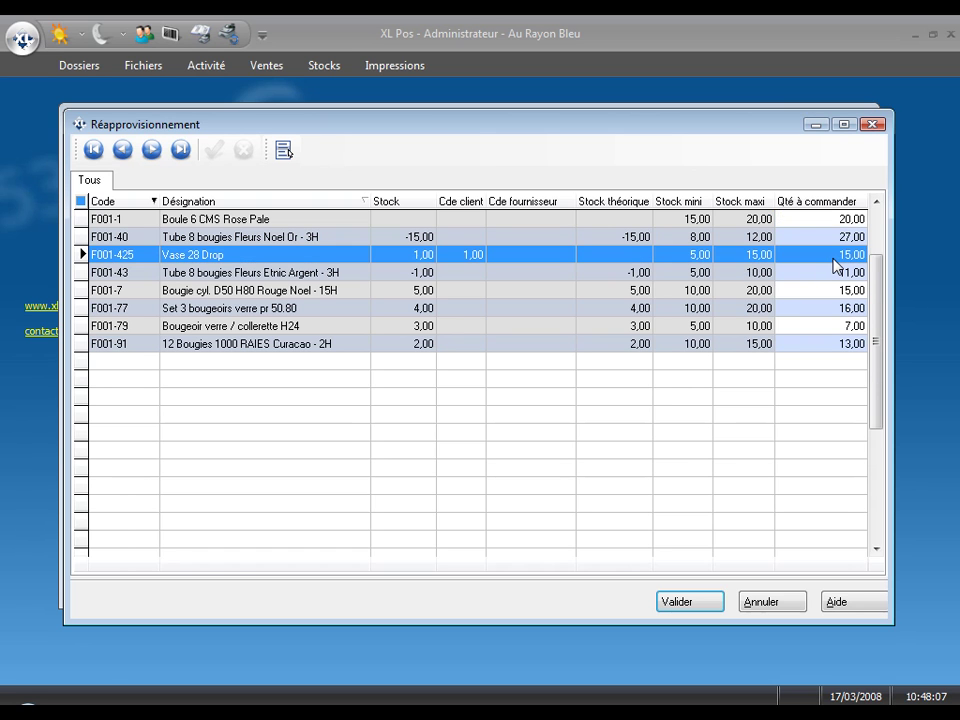
pyautogui.click(690, 602)
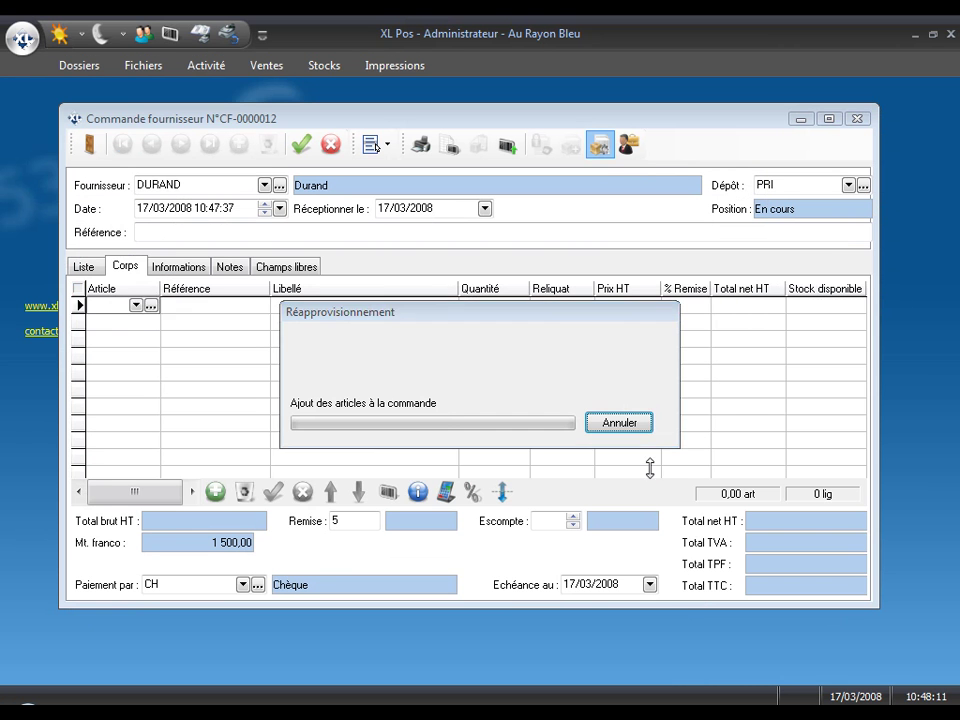
# - Try to save the supplier order, declining to validate it below the 1500,00 franco amount
pyautogui.click(304, 147)
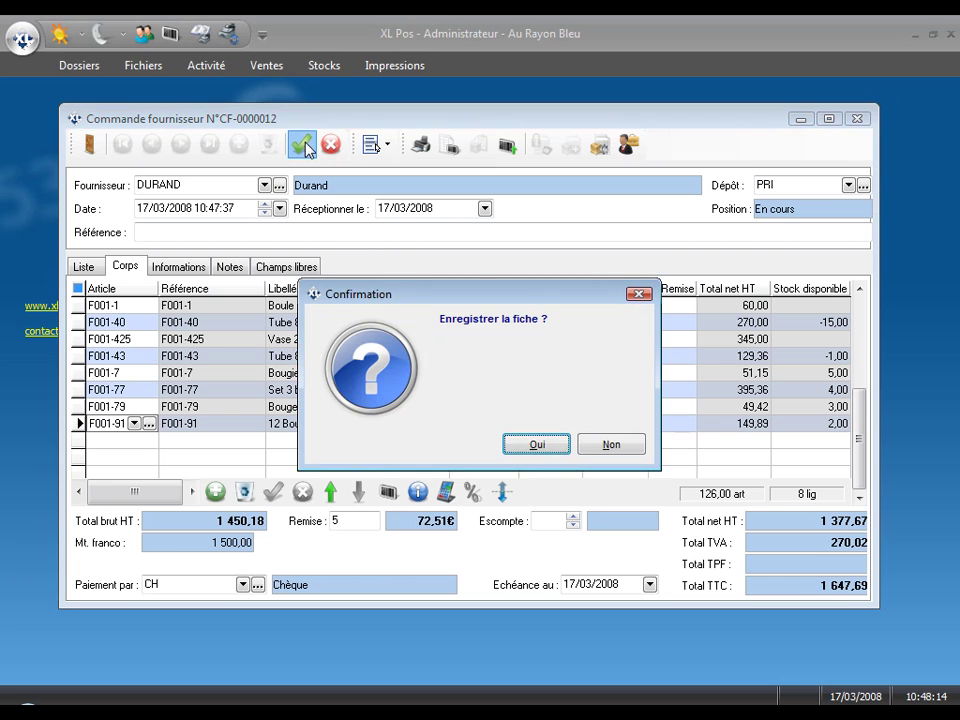
pyautogui.click(536, 446)
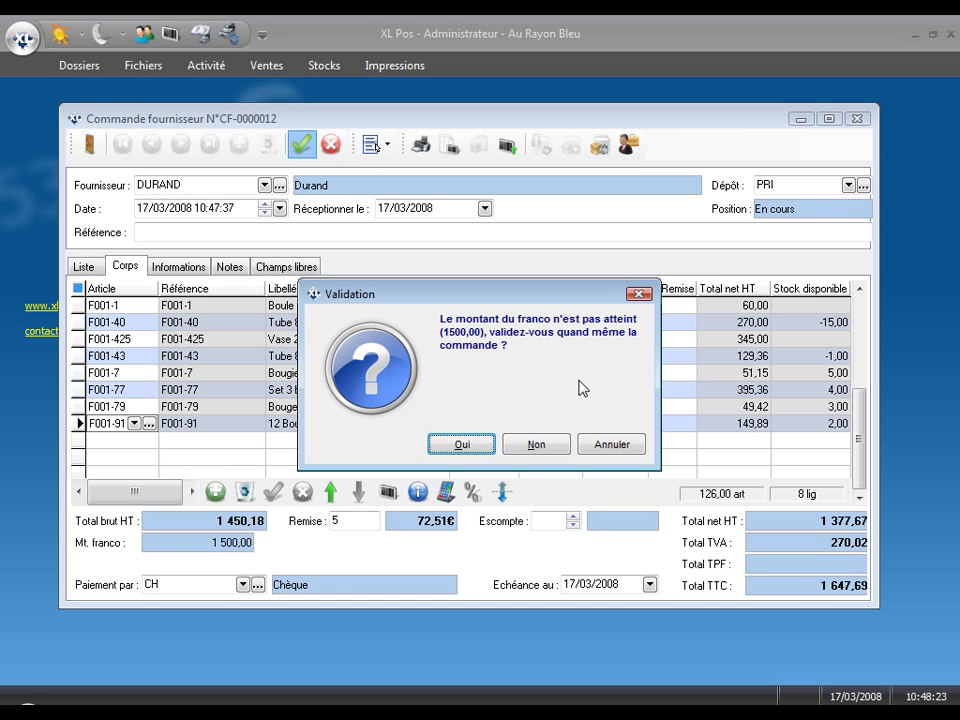
pyautogui.click(536, 446)
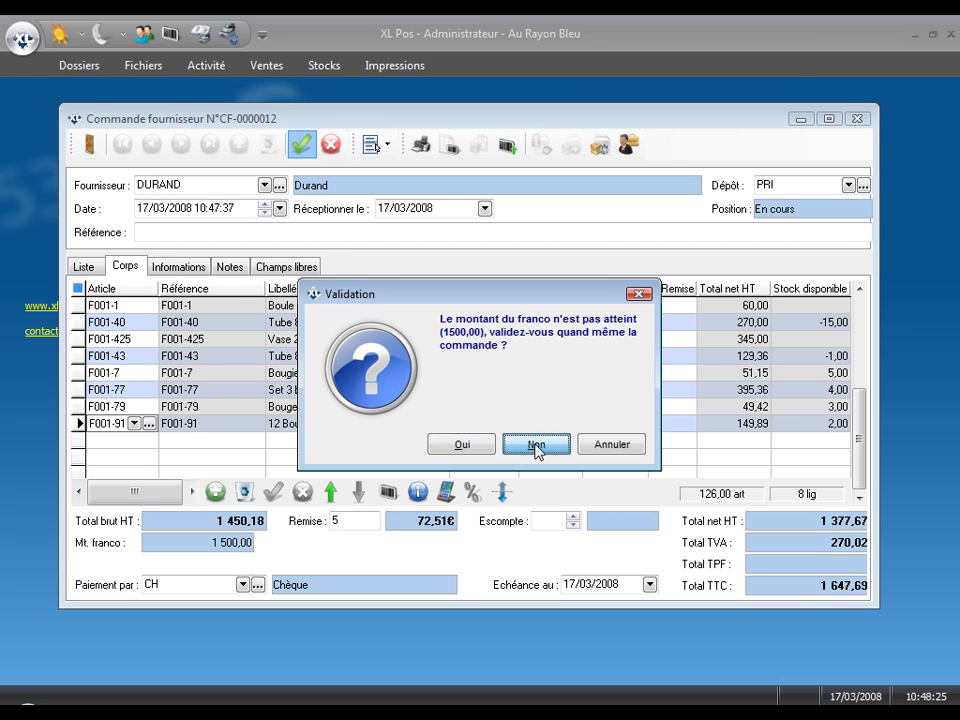
# - Set the ordered quantity of Vase 28 Drop to 19 and of Bougie cyl. D50 H80 Rouge Noel to 20
pyautogui.click(508, 343)
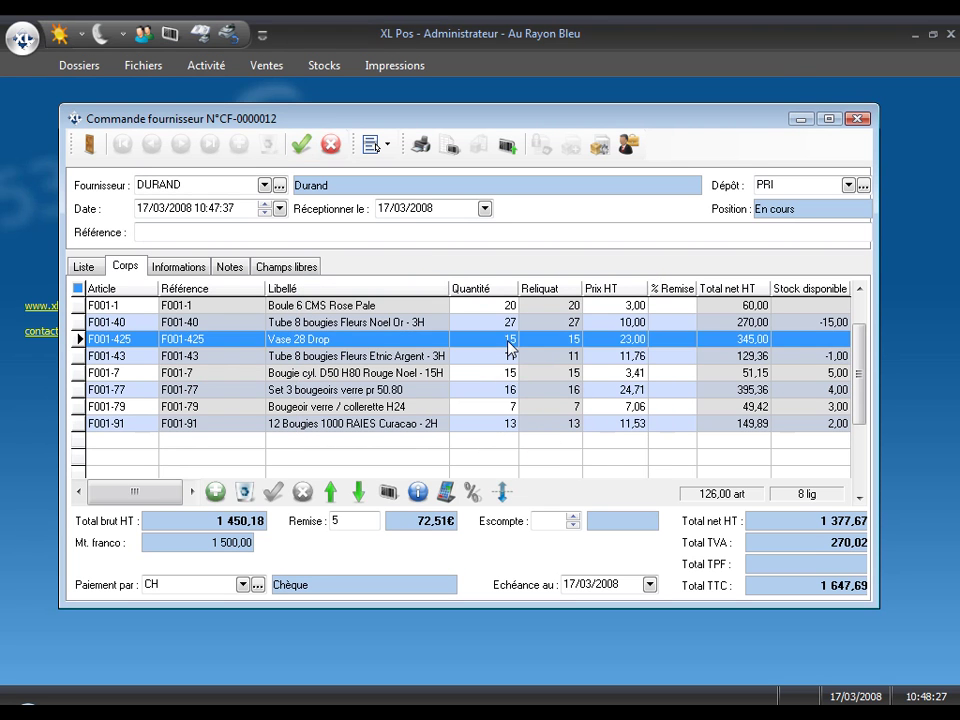
pyautogui.click(508, 345)
pyautogui.click(509, 339)
pyautogui.click(509, 339)
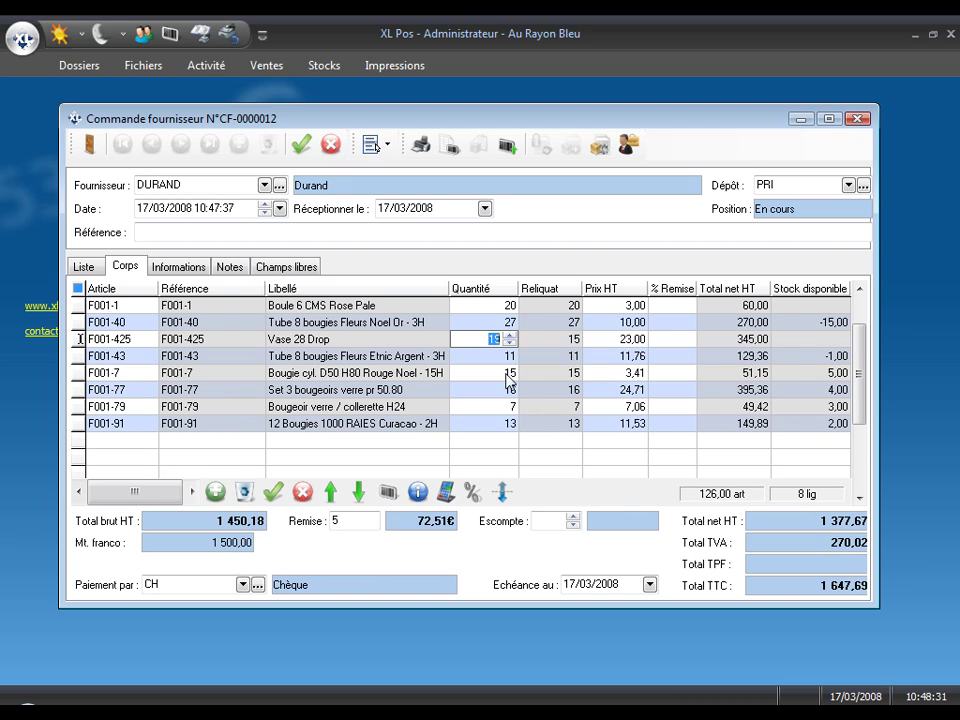
pyautogui.click(506, 373)
pyautogui.click(508, 375)
pyautogui.click(510, 369)
pyautogui.click(546, 358)
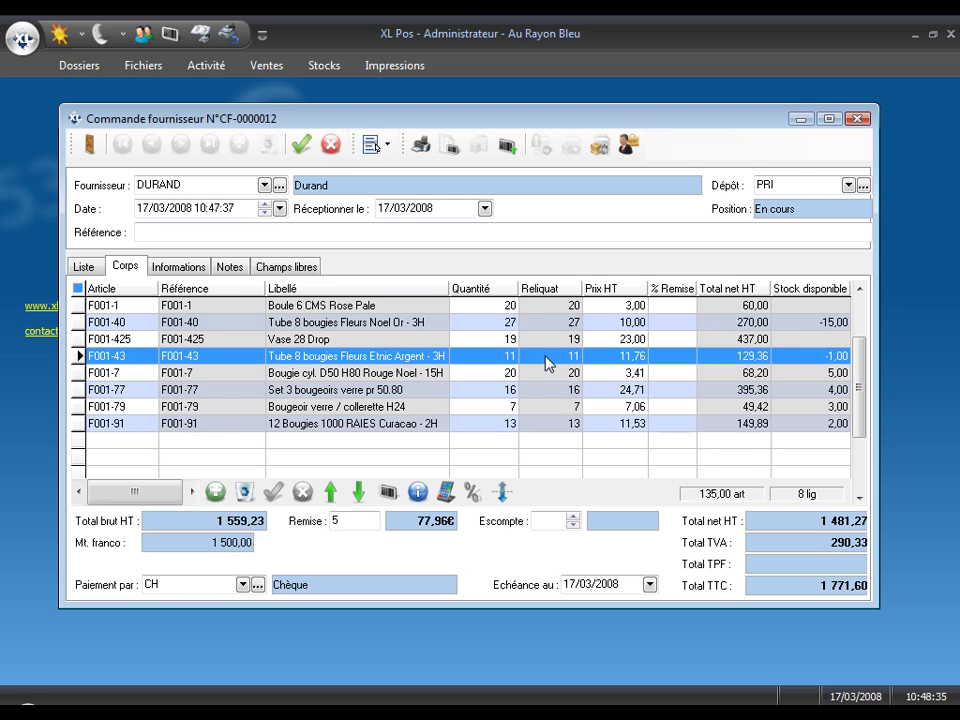
# - Set the ordered quantity of 12 Bougies 1000 RAIES Curacao to 20 and save the supplier order
pyautogui.click(507, 424)
pyautogui.click(507, 424)
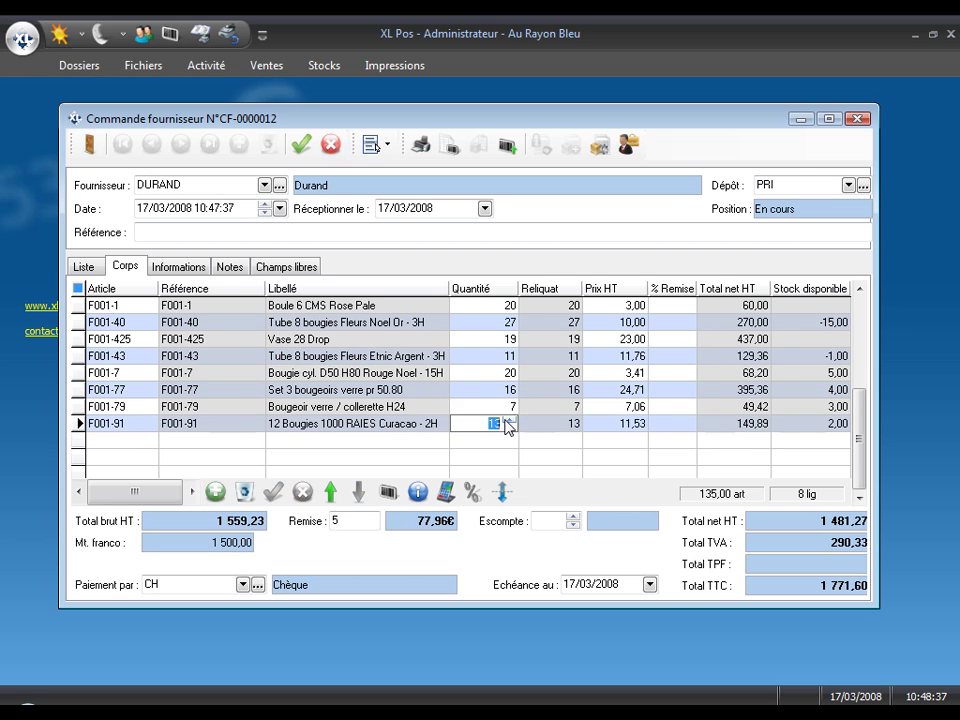
pyautogui.click(510, 421)
pyautogui.click(505, 378)
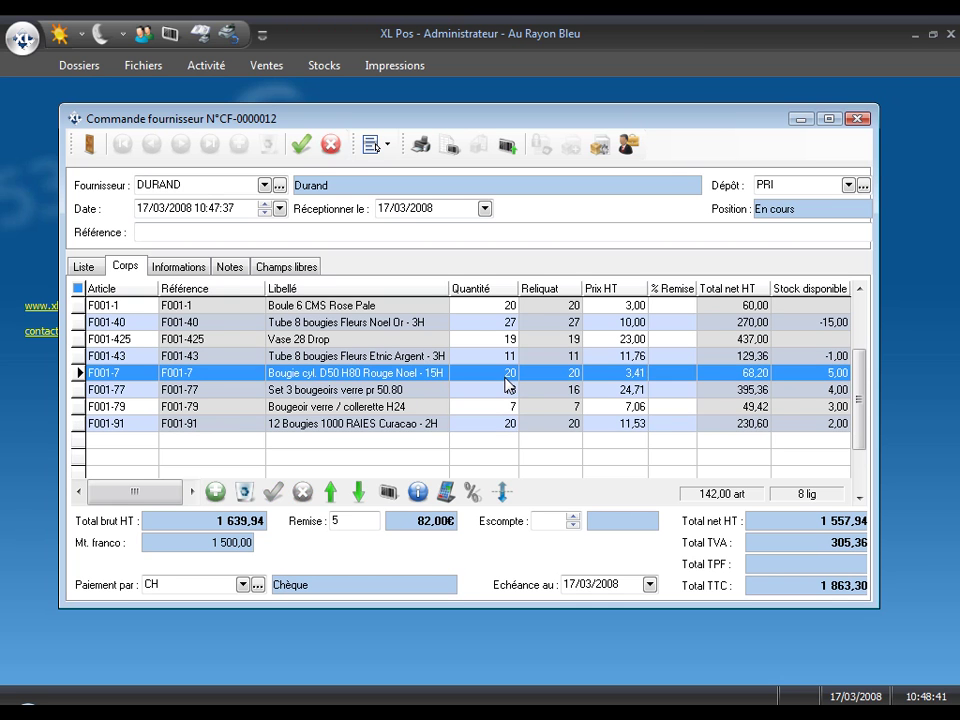
pyautogui.click(301, 146)
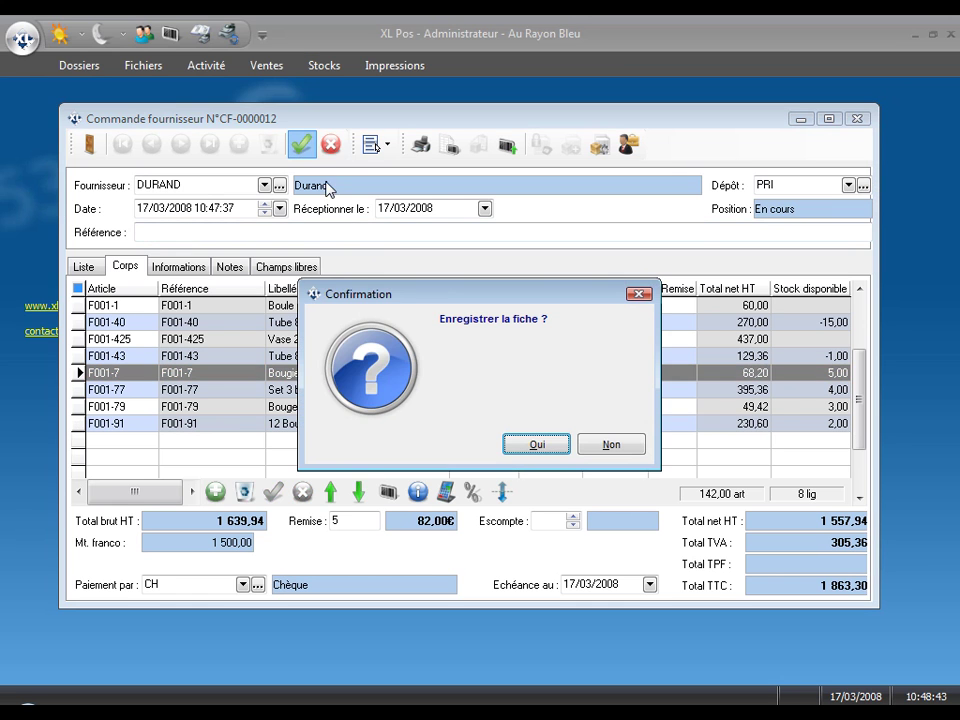
pyautogui.click(515, 444)
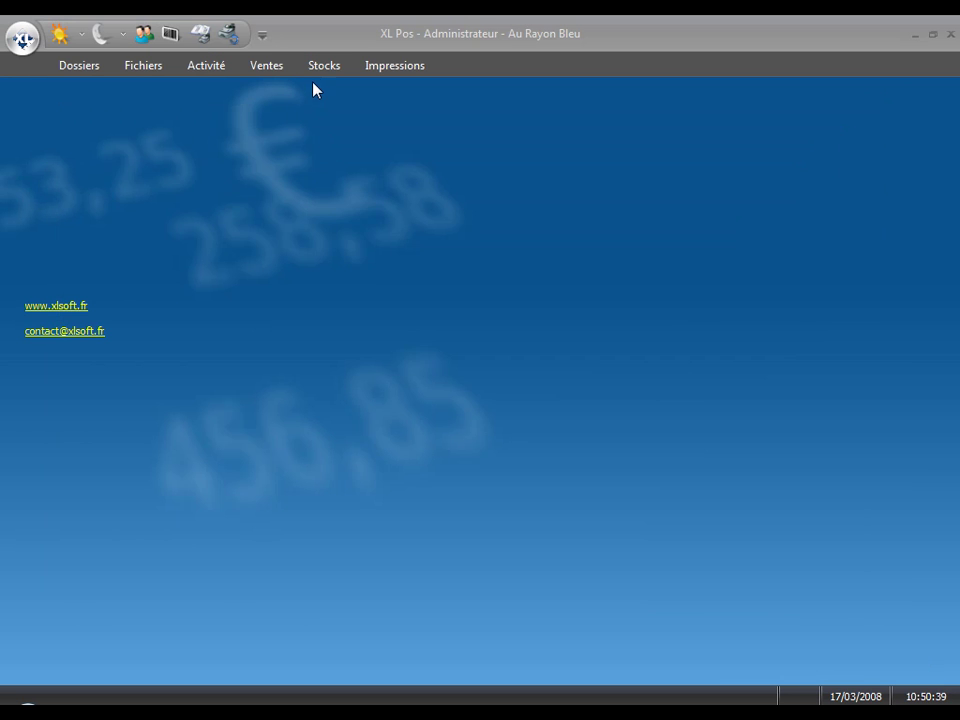
# - Create a new stock exit with the nature Démarque and the reference Casse
pyautogui.click(322, 68)
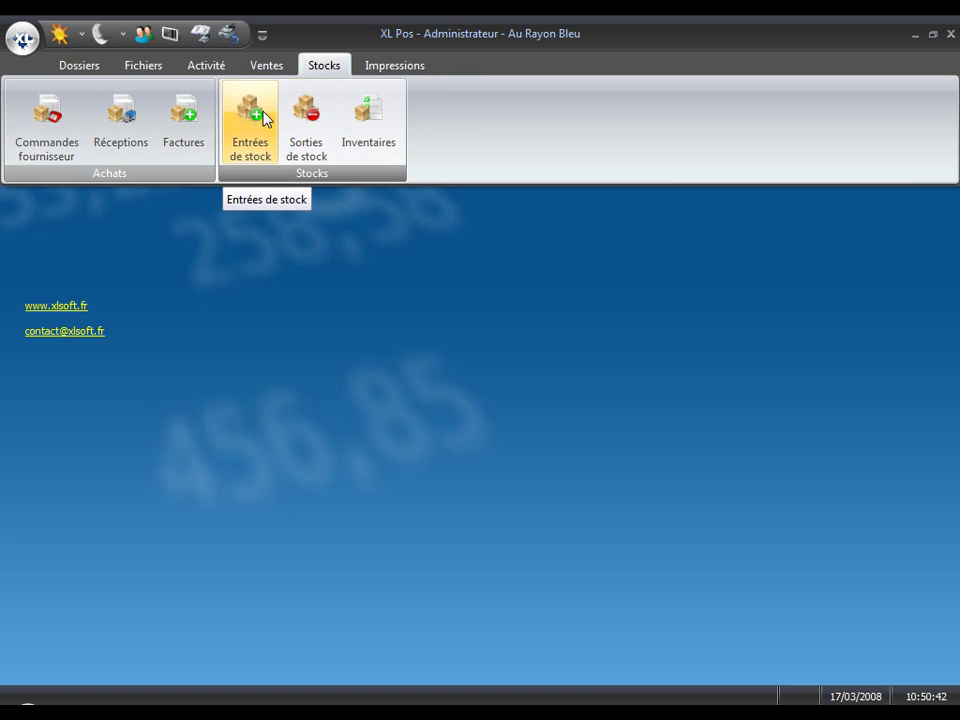
pyautogui.click(301, 119)
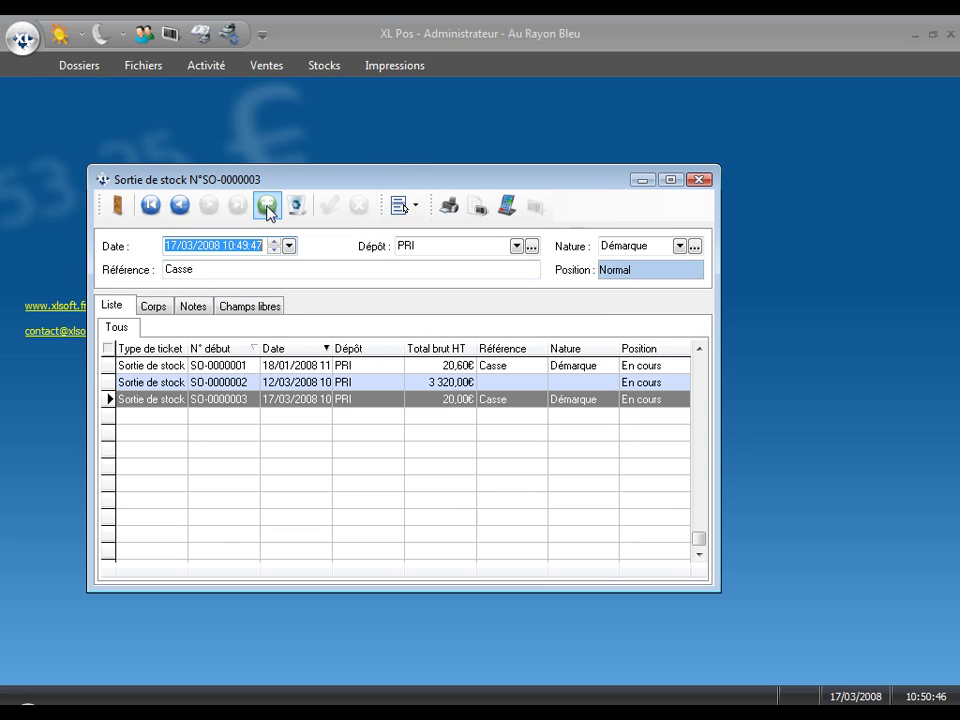
pyautogui.click(267, 206)
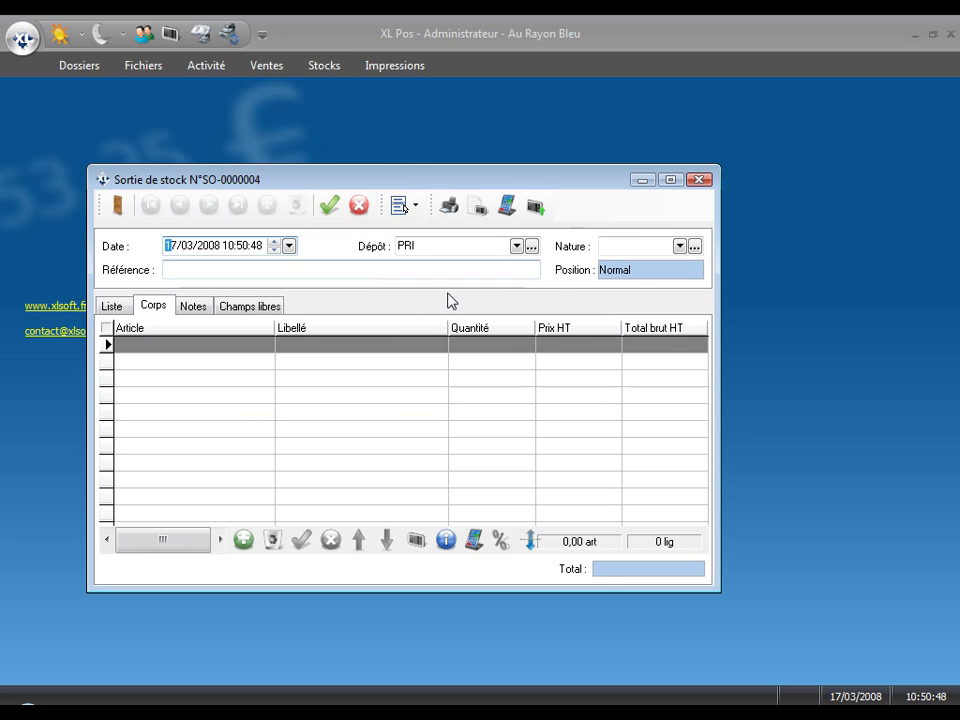
pyautogui.click(680, 246)
pyautogui.click(662, 279)
pyautogui.click(253, 262)
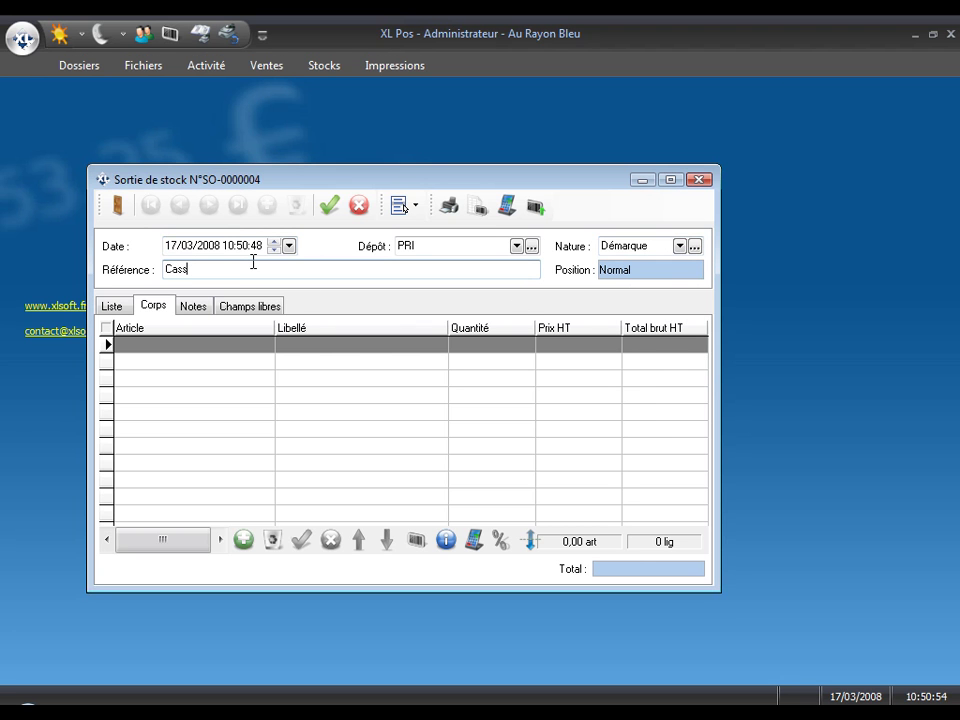
# - Add one Cadre Photo Studio (F001-509) to the stock exit, save it and close the stock exits
pyautogui.click(212, 345)
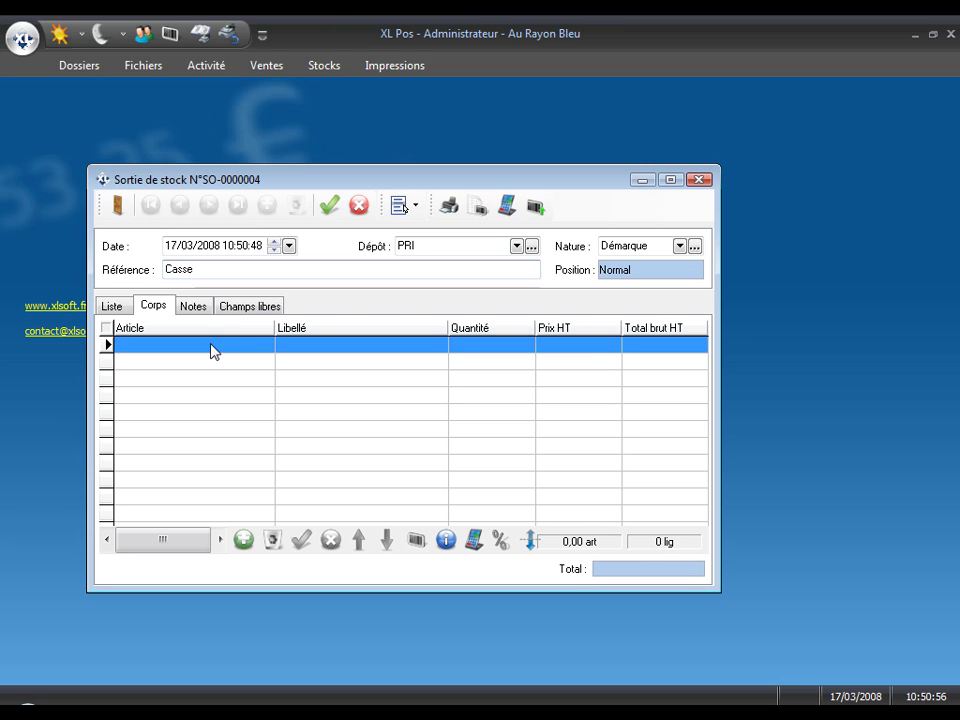
pyautogui.write('A')
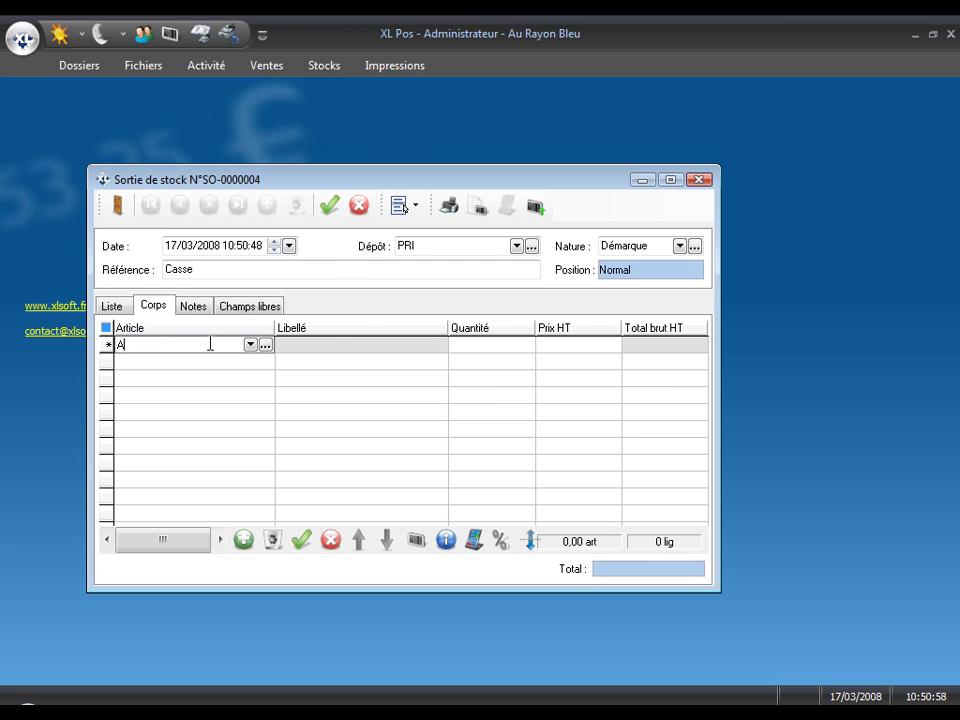
pyautogui.press('Return')
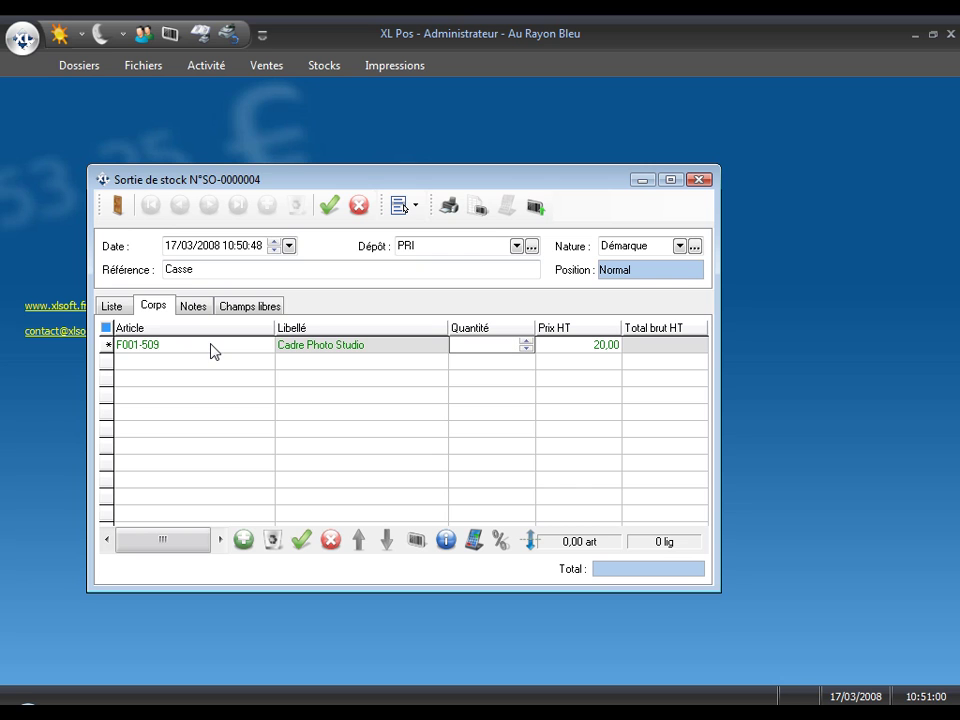
pyautogui.press('Return')
pyautogui.press('Return')
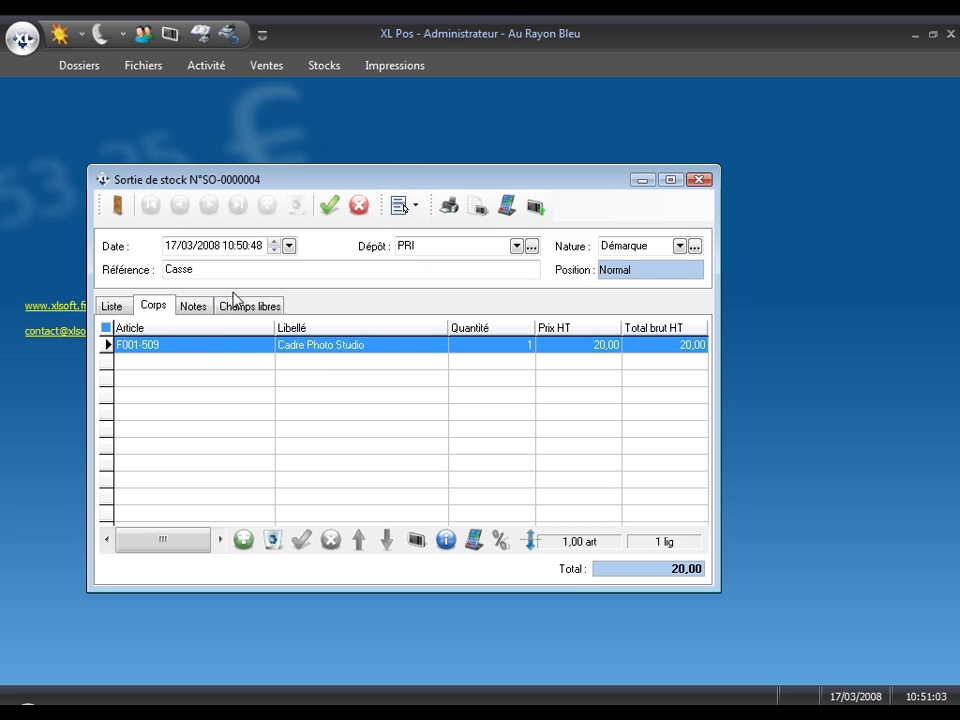
pyautogui.click(328, 207)
pyautogui.click(522, 447)
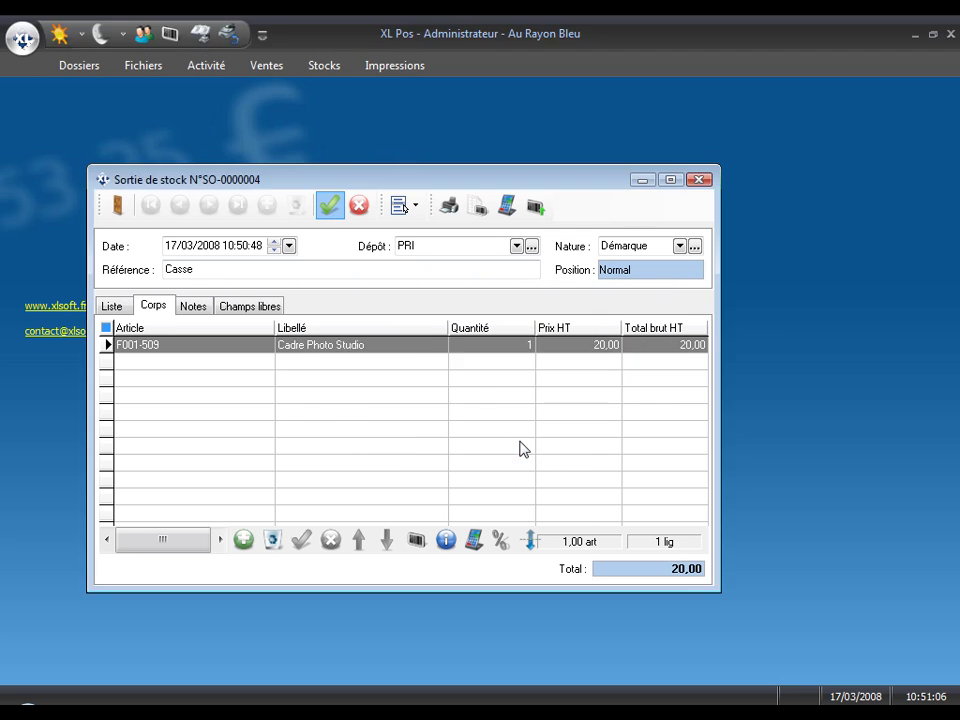
pyautogui.click(700, 181)
# - Create a new inventory for depot PRI labelled "Tournant De la Déco"
pyautogui.click(324, 66)
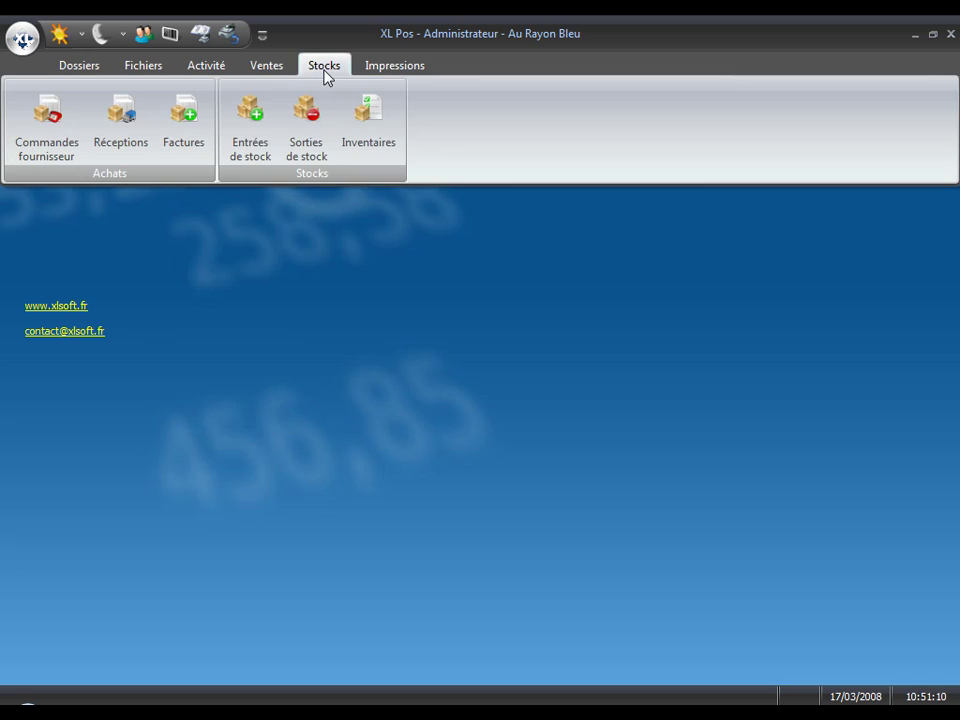
pyautogui.click(364, 124)
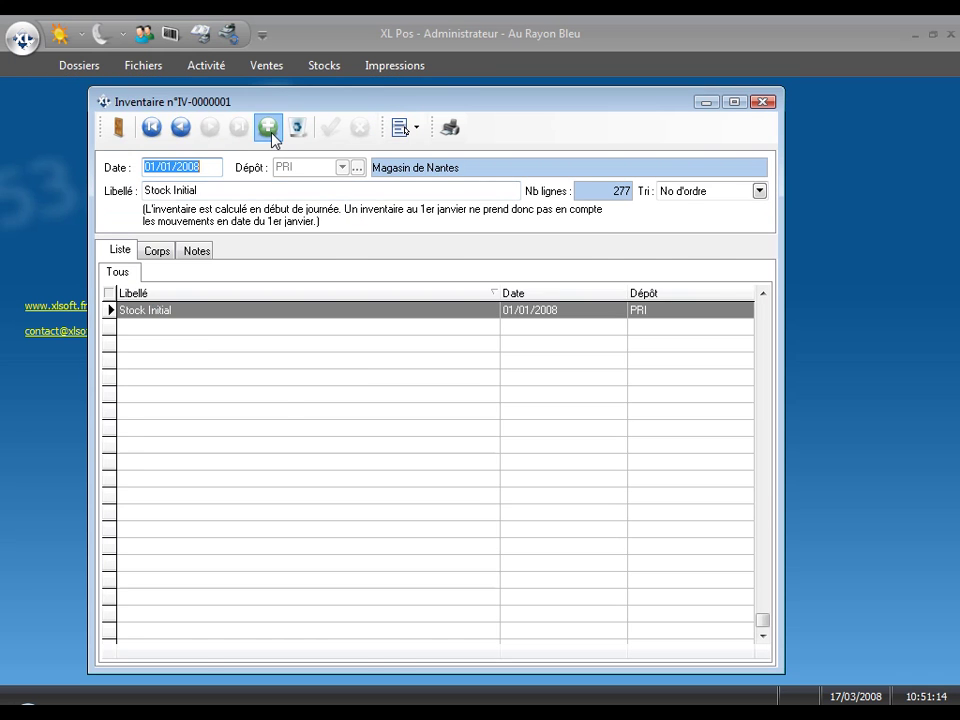
pyautogui.click(271, 135)
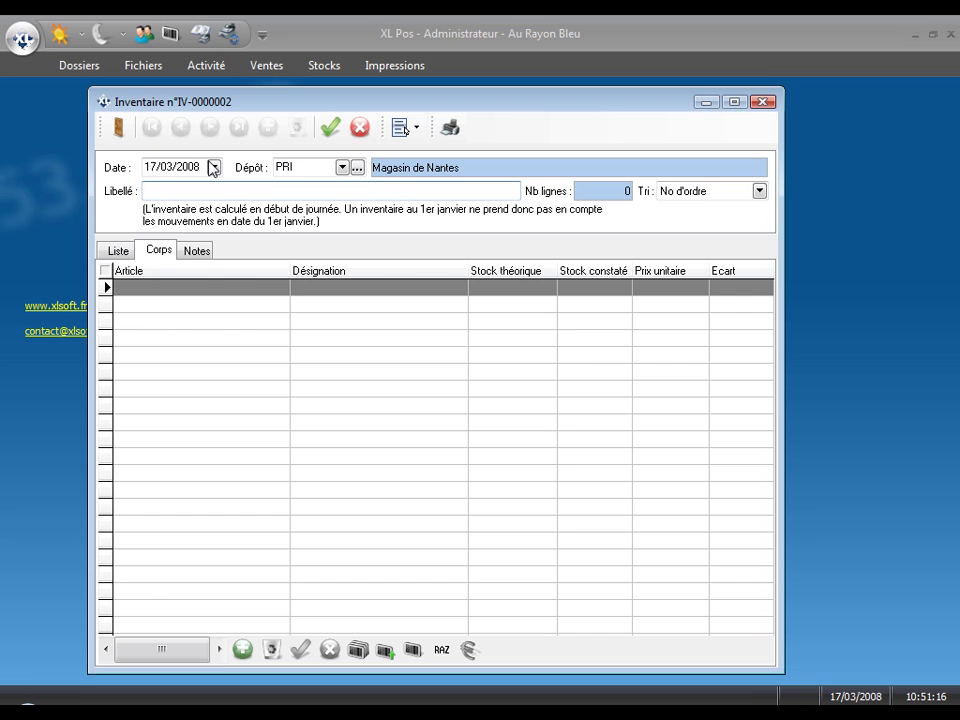
pyautogui.click(241, 190)
pyautogui.write('Tournatnt De la Déco')
# - Add all articles of the Deco family to the inventory from the article list
pyautogui.click(197, 290)
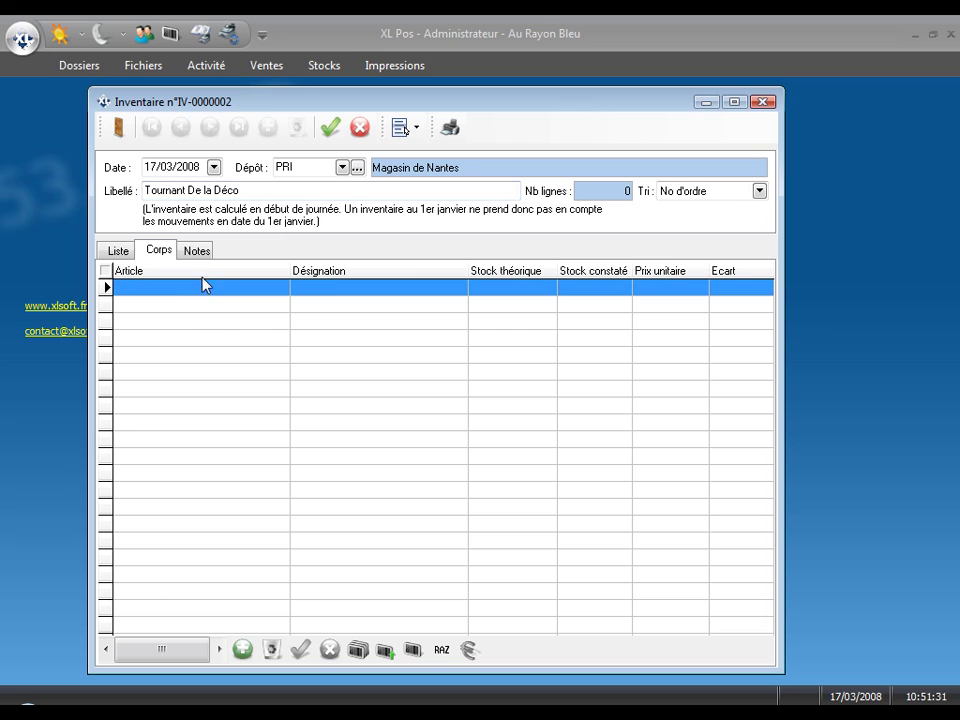
pyautogui.click(357, 651)
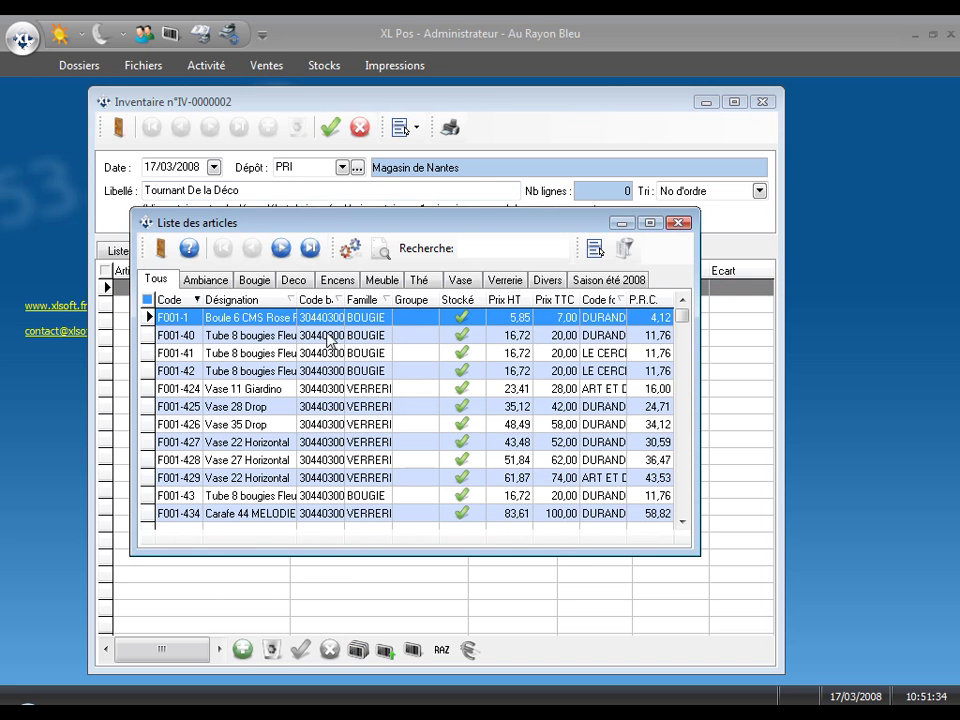
pyautogui.click(294, 281)
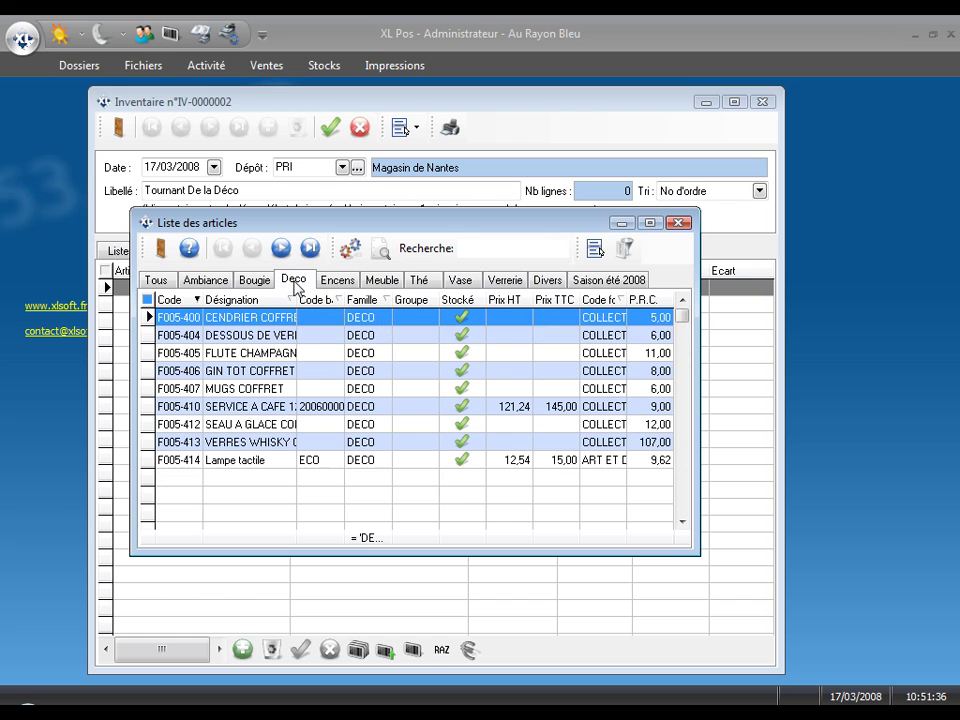
pyautogui.click(350, 248)
pyautogui.click(352, 380)
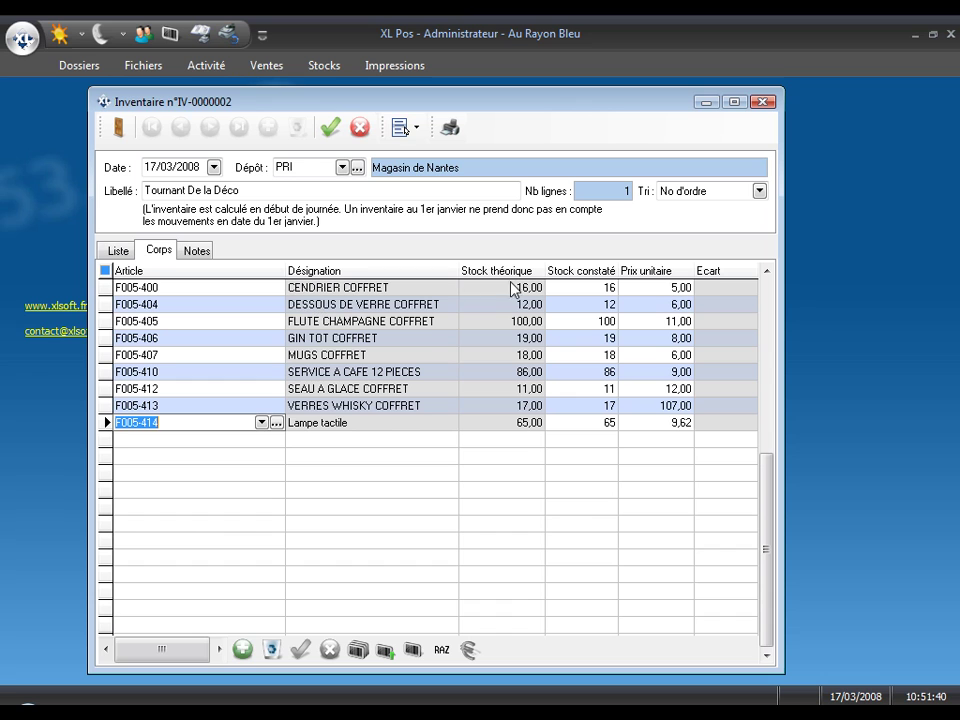
# - Reset the counted stock of all articles in the inventory to zero
pyautogui.click(586, 288)
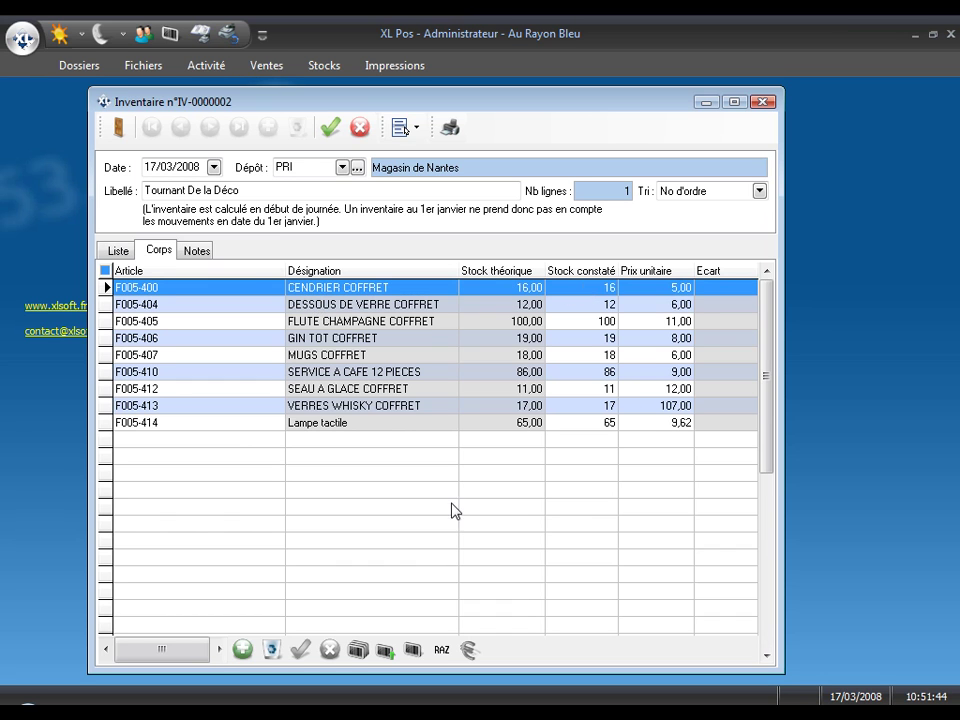
pyautogui.click(442, 651)
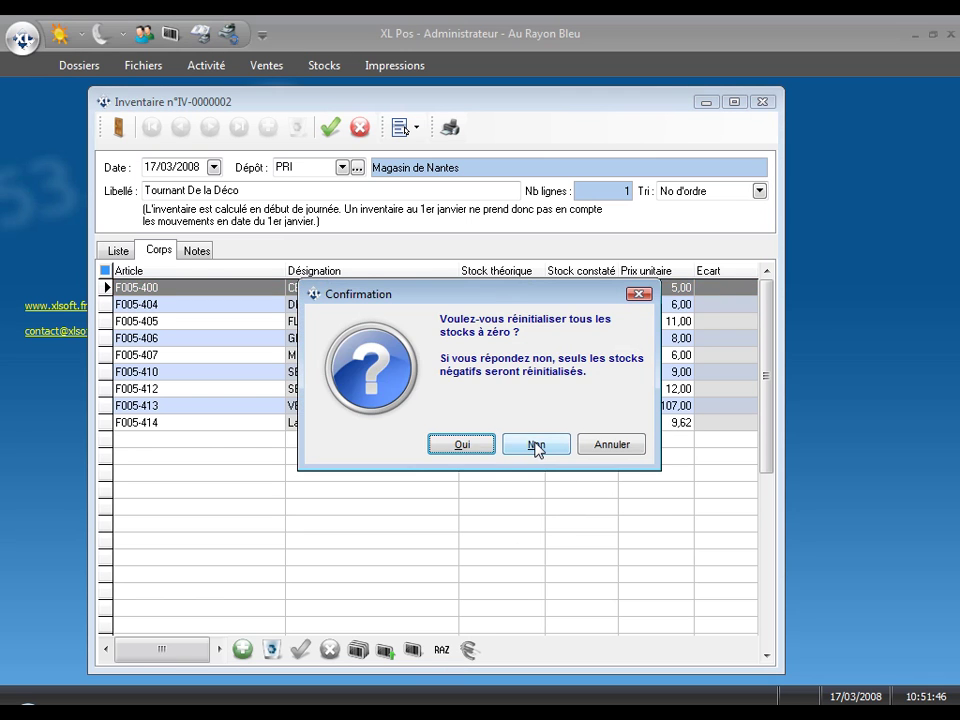
pyautogui.click(488, 446)
# - Enter counted stocks of 2 for F005-400, 12 for F005-404 and 98 for F005-405, and save the inventory
pyautogui.click(598, 302)
pyautogui.click(594, 288)
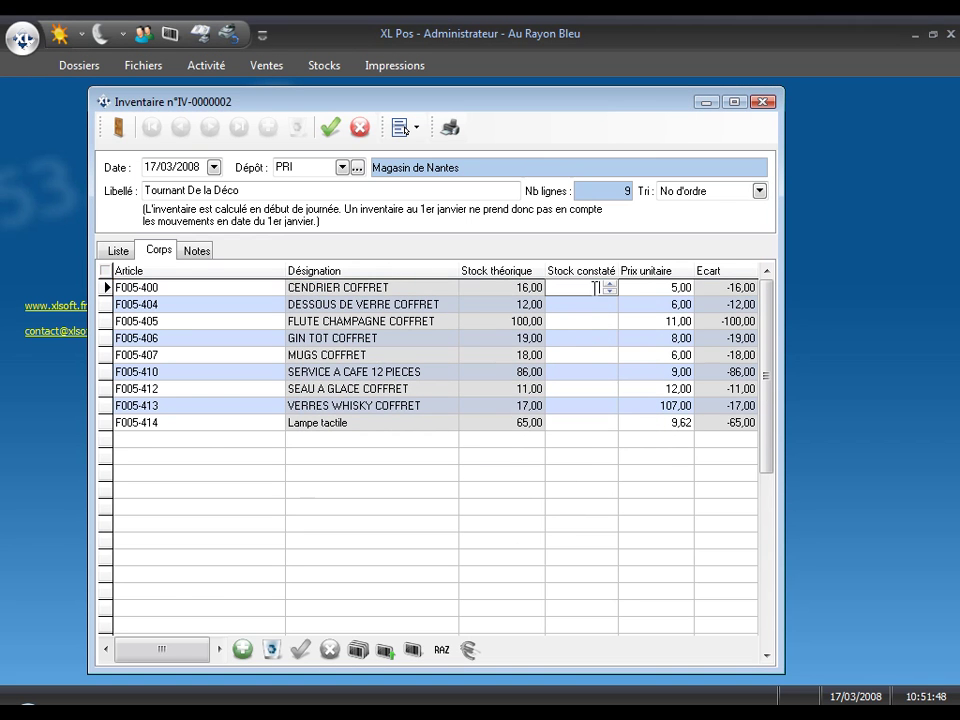
pyautogui.write('2')
pyautogui.click(598, 310)
pyautogui.click(594, 304)
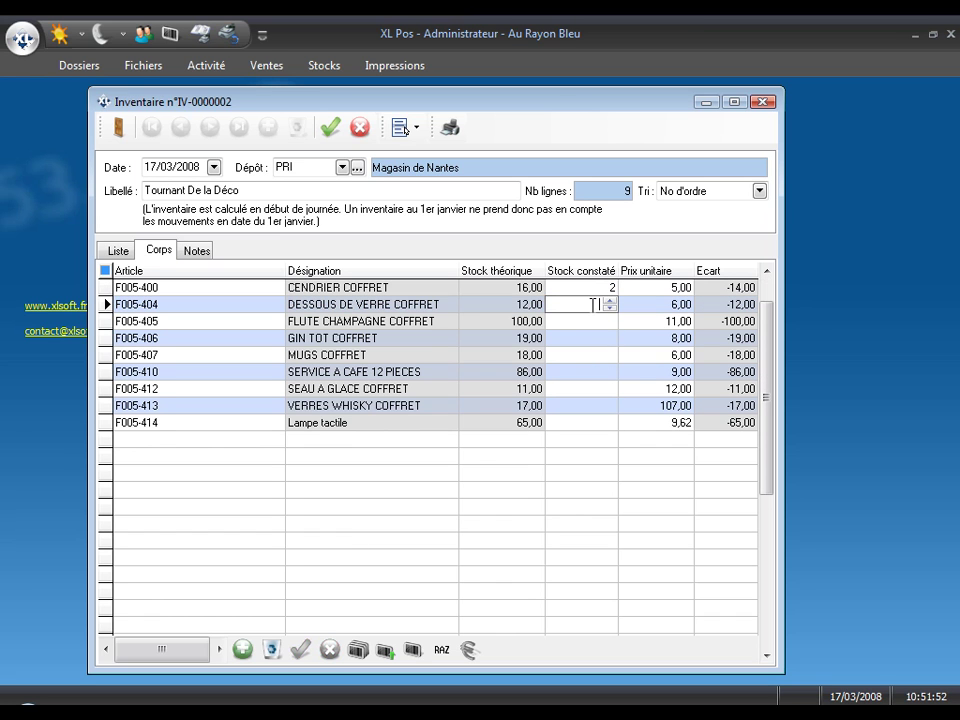
pyautogui.write('12')
pyautogui.click(599, 324)
pyautogui.click(597, 321)
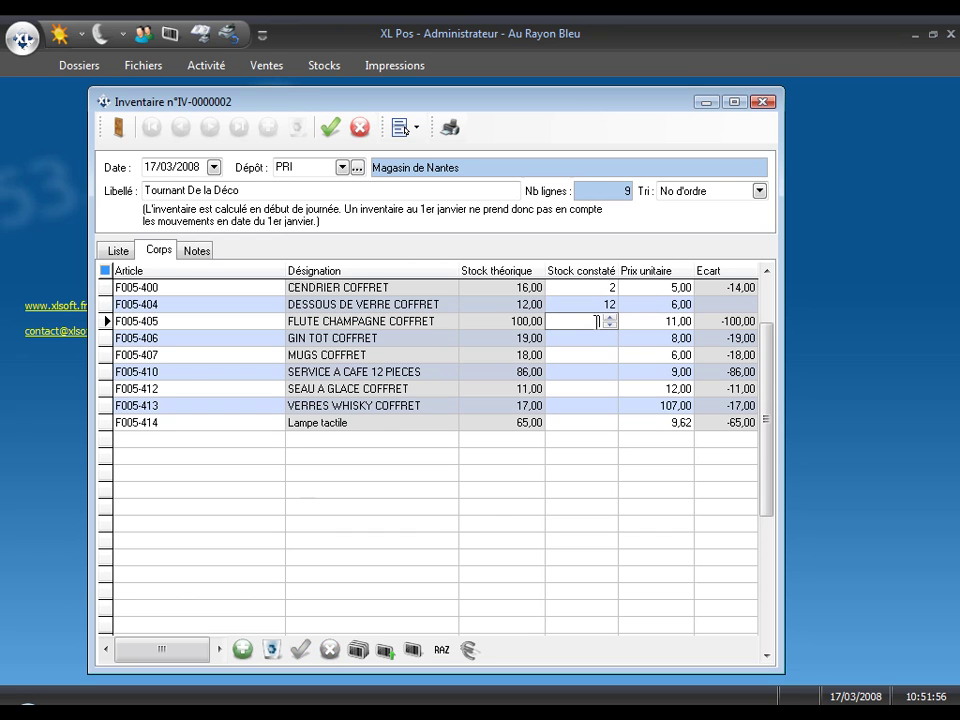
pyautogui.write('5')
pyautogui.write('8')
pyautogui.click(600, 341)
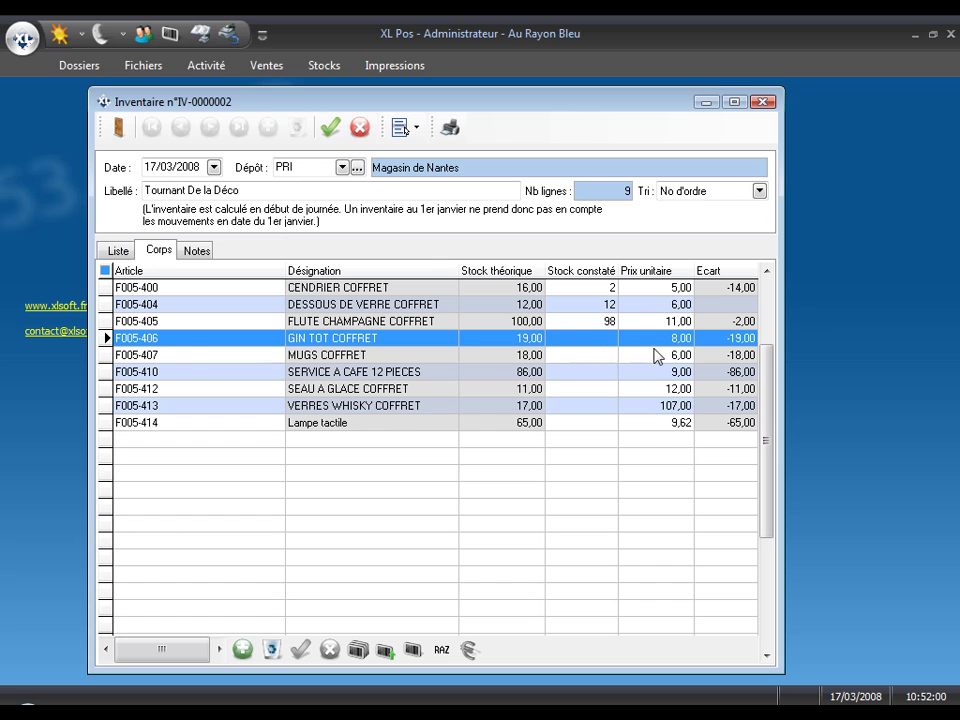
pyautogui.click(330, 127)
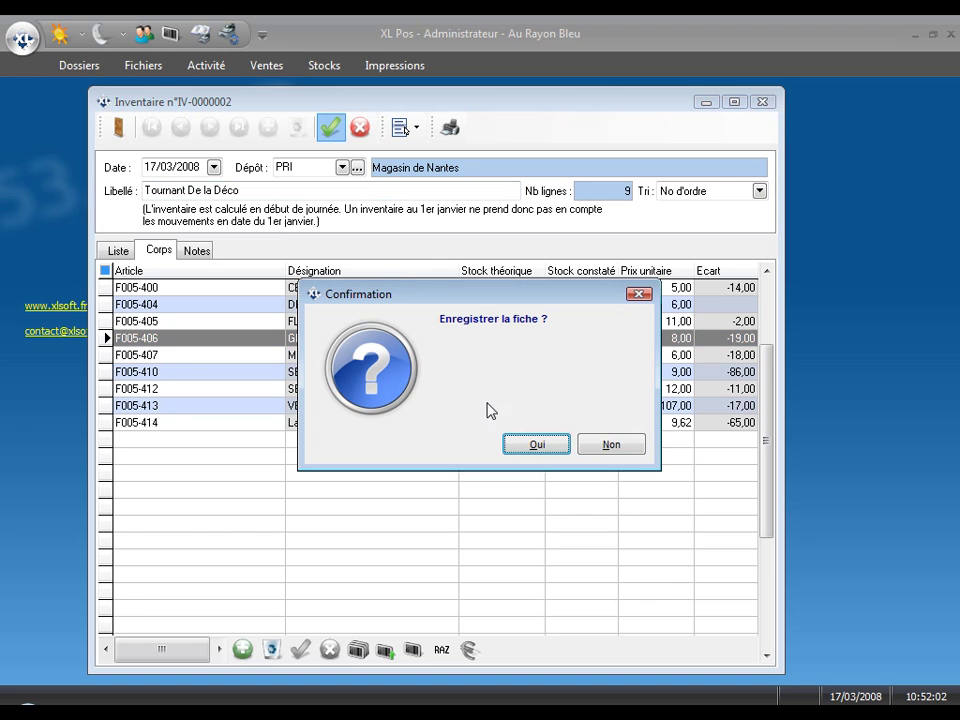
pyautogui.click(537, 446)
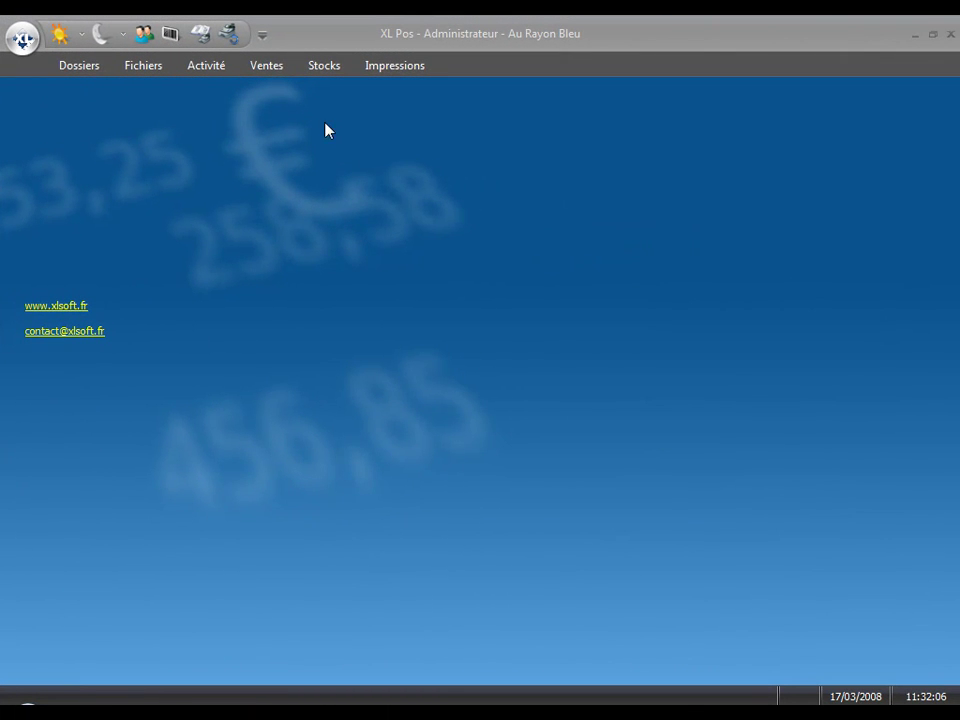
# - Preview the sales report by articles for all articles and depots, look through its first page and close it
pyautogui.click(372, 70)
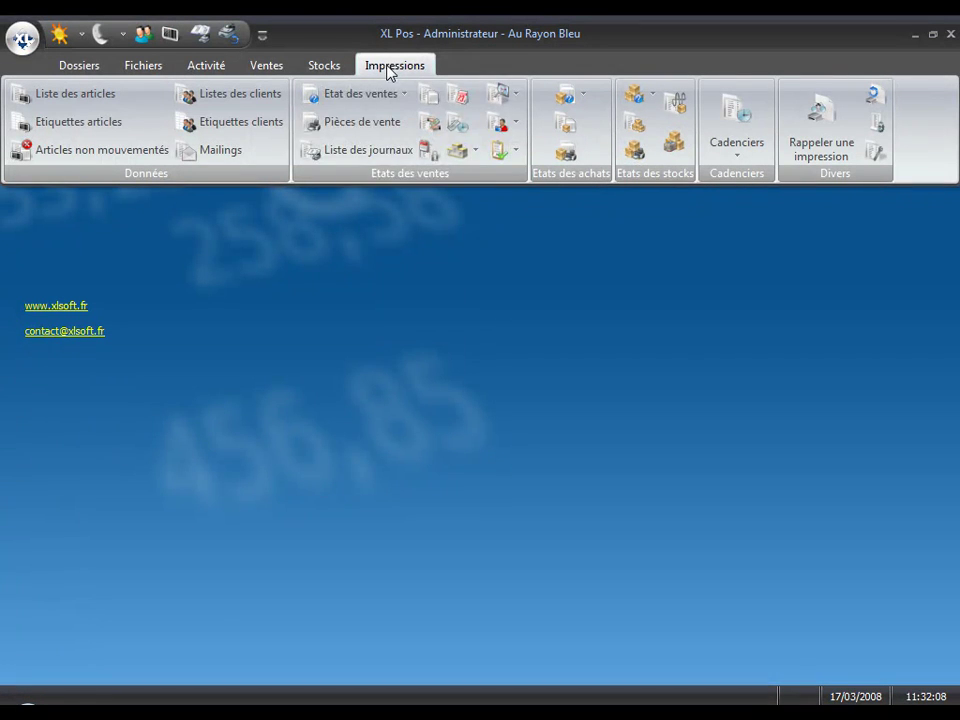
pyautogui.click(352, 97)
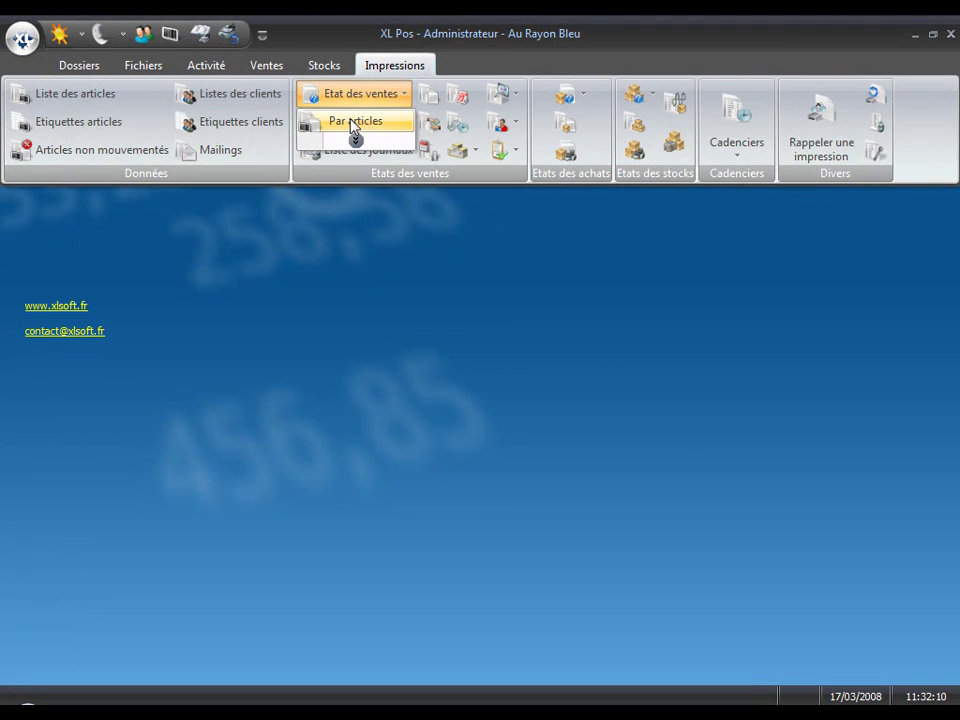
pyautogui.click(352, 121)
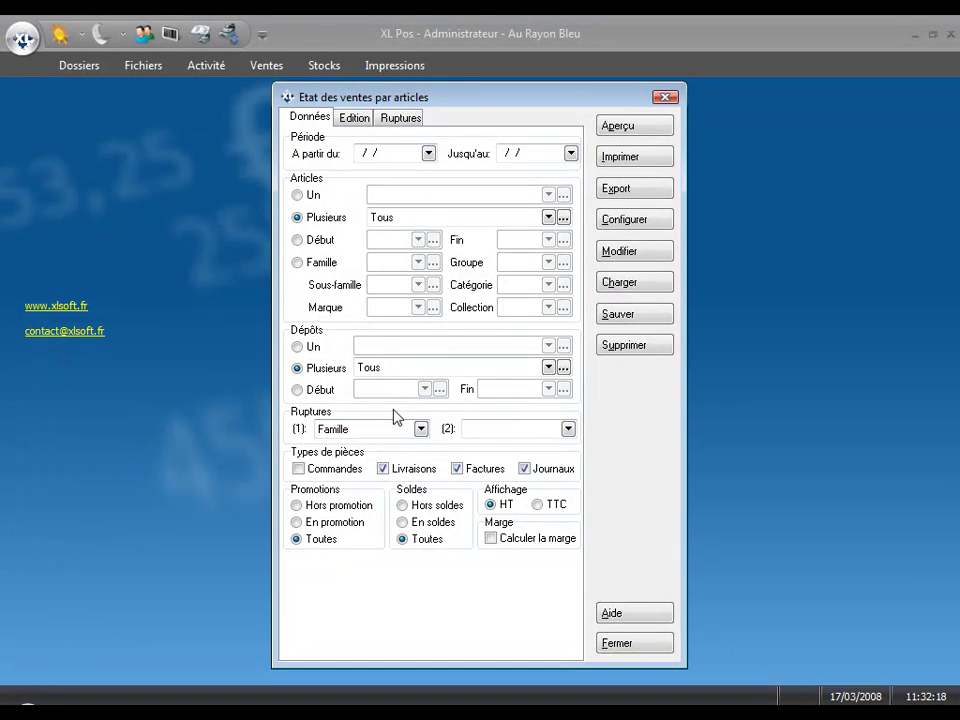
pyautogui.click(616, 127)
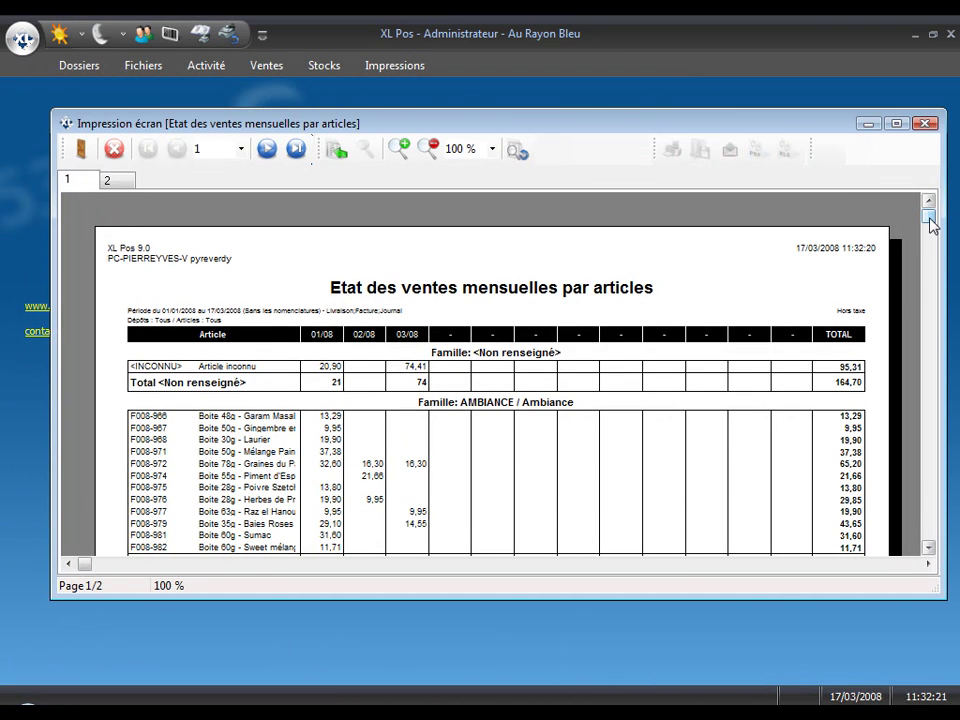
pyautogui.moveTo(928, 218); pyautogui.dragTo(928, 285)
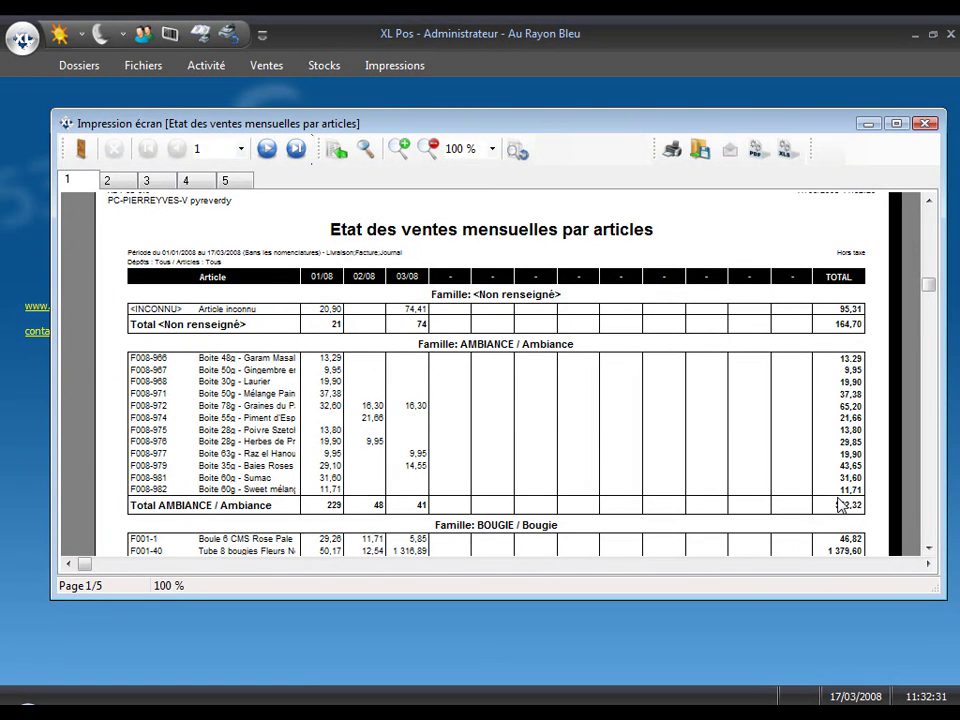
pyautogui.click(924, 125)
# - Preview the Palmarès ranking by families for all families and depots, sorted by quantity, and close it
pyautogui.click(374, 67)
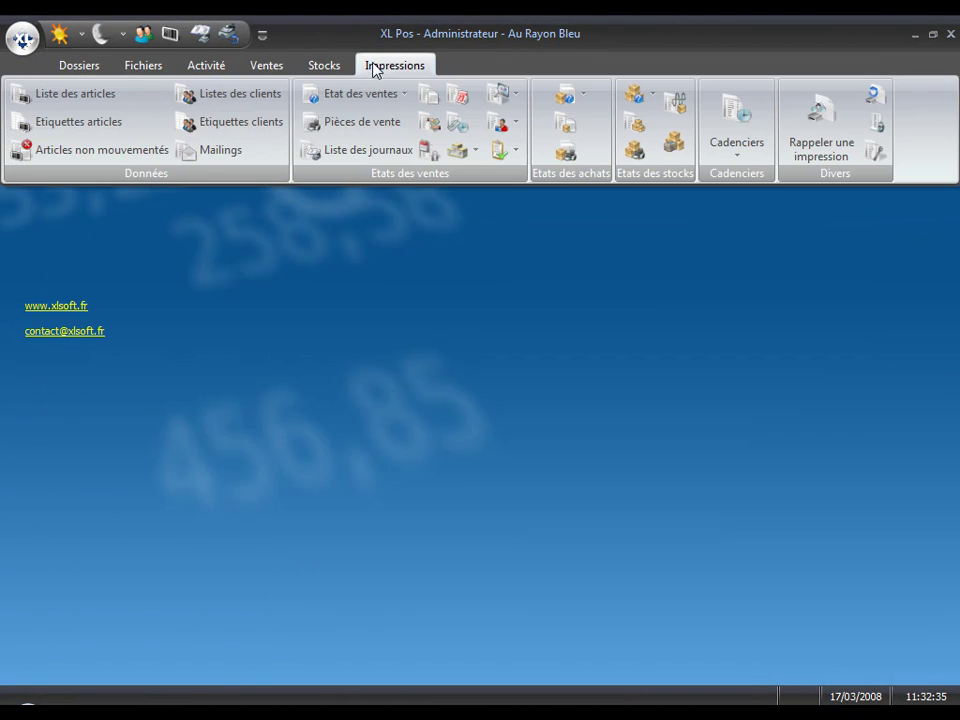
pyautogui.click(458, 152)
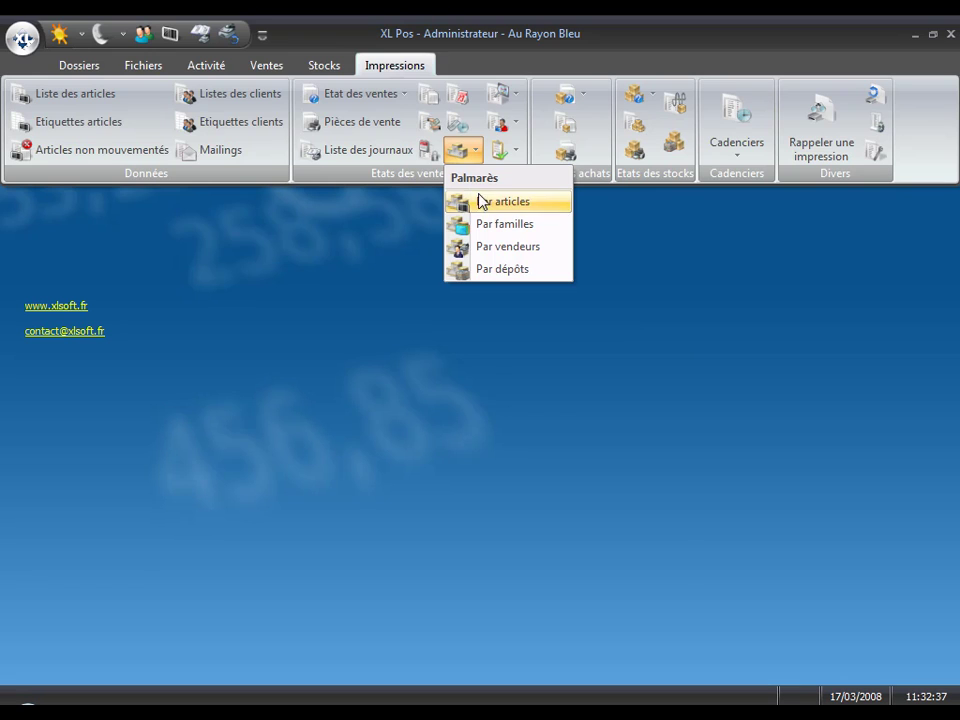
pyautogui.click(486, 225)
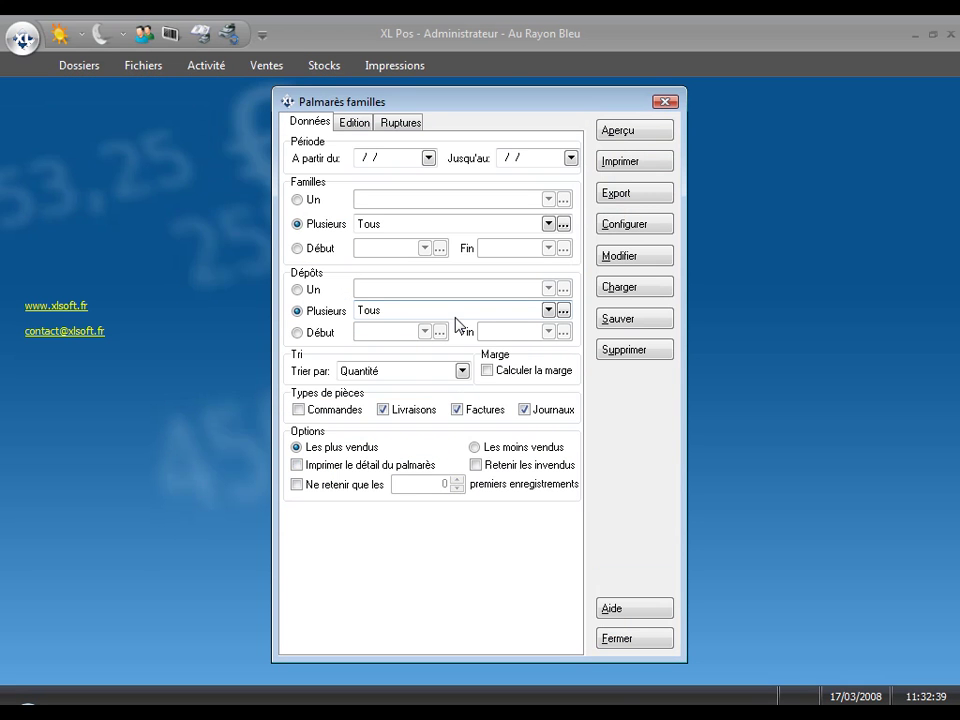
pyautogui.click(616, 136)
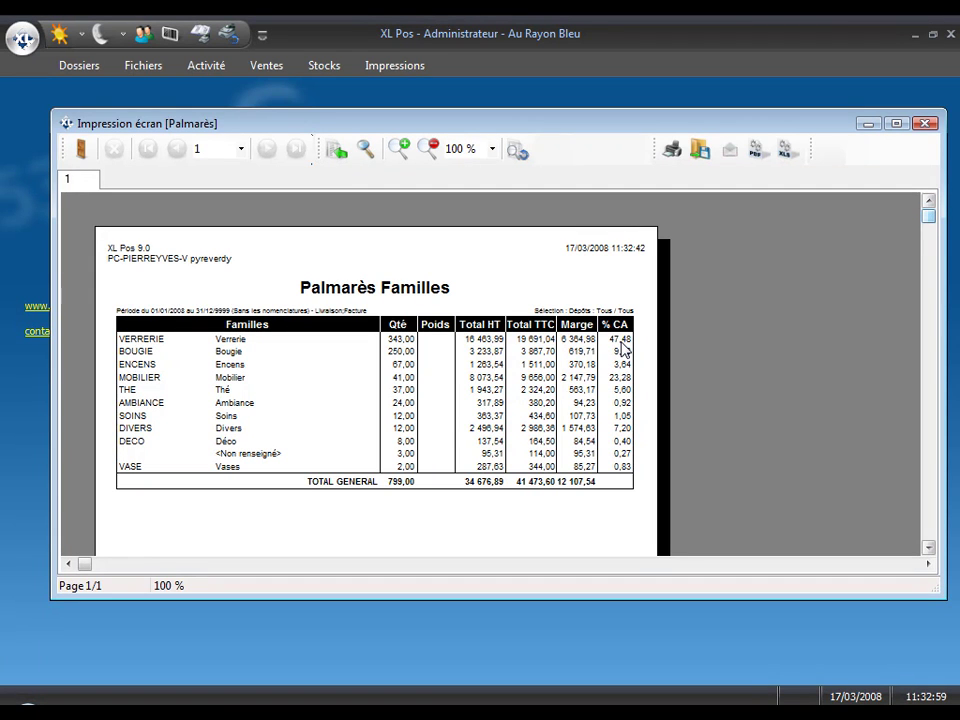
pyautogui.click(925, 124)
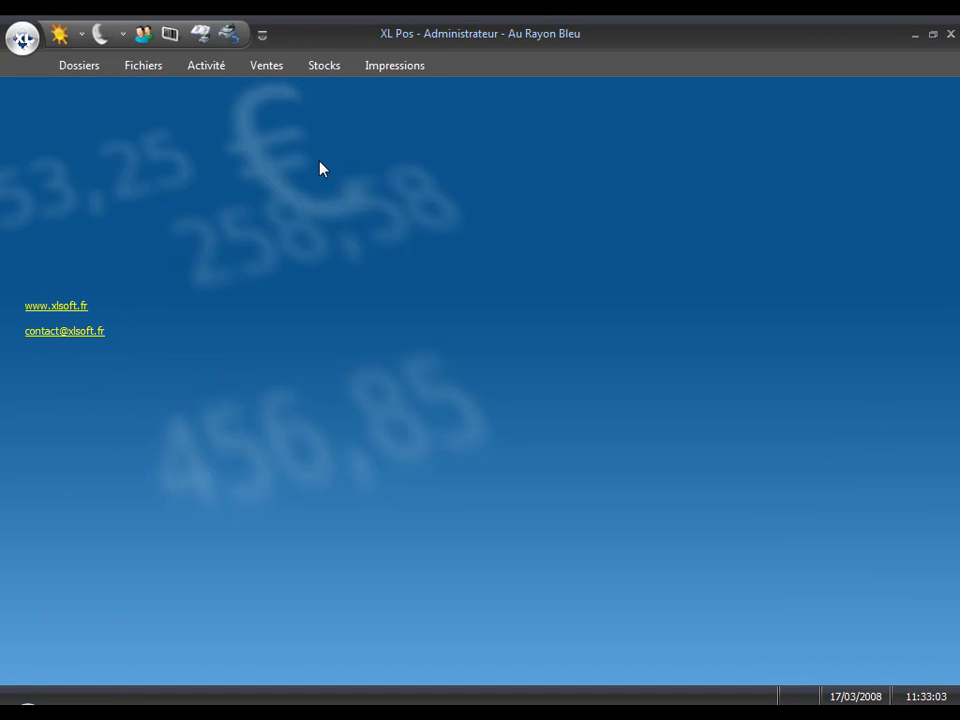
pyautogui.click(379, 69)
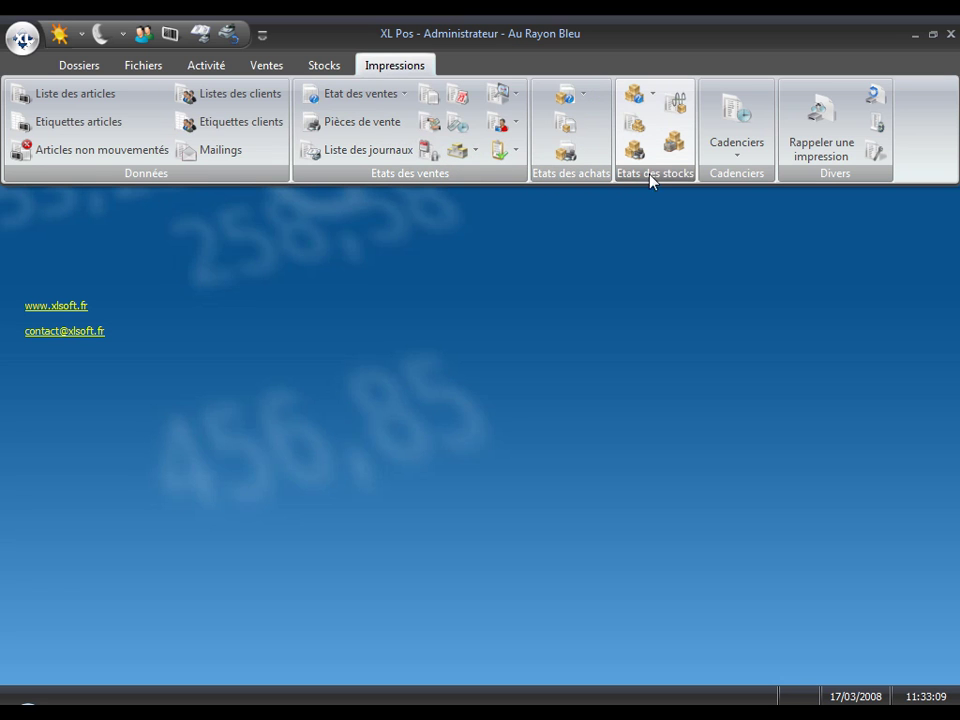
pyautogui.click(636, 95)
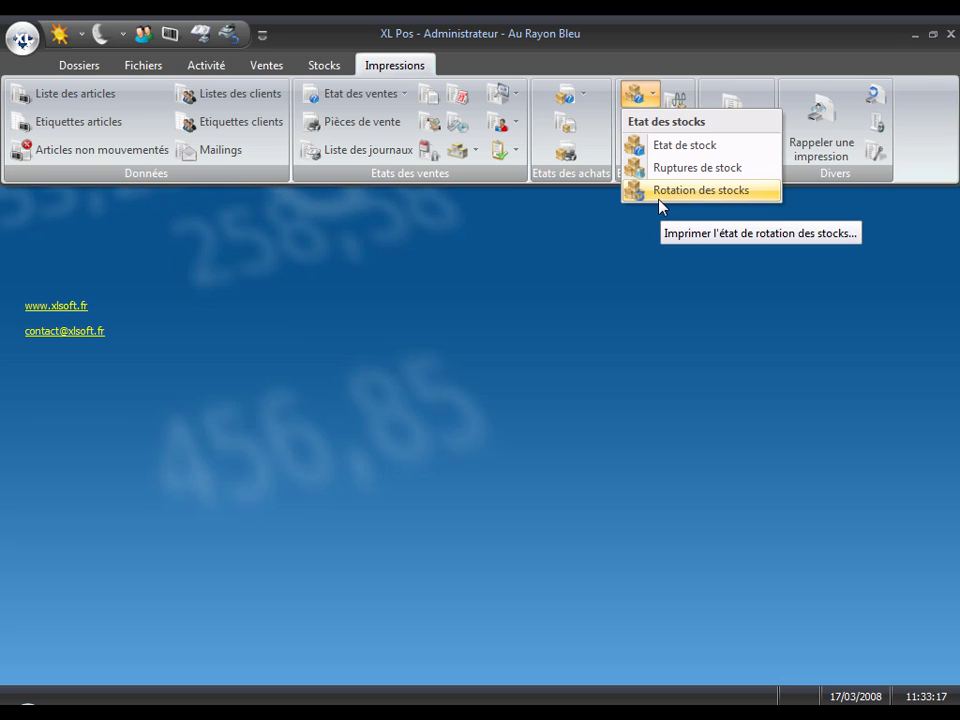
pyautogui.click(578, 250)
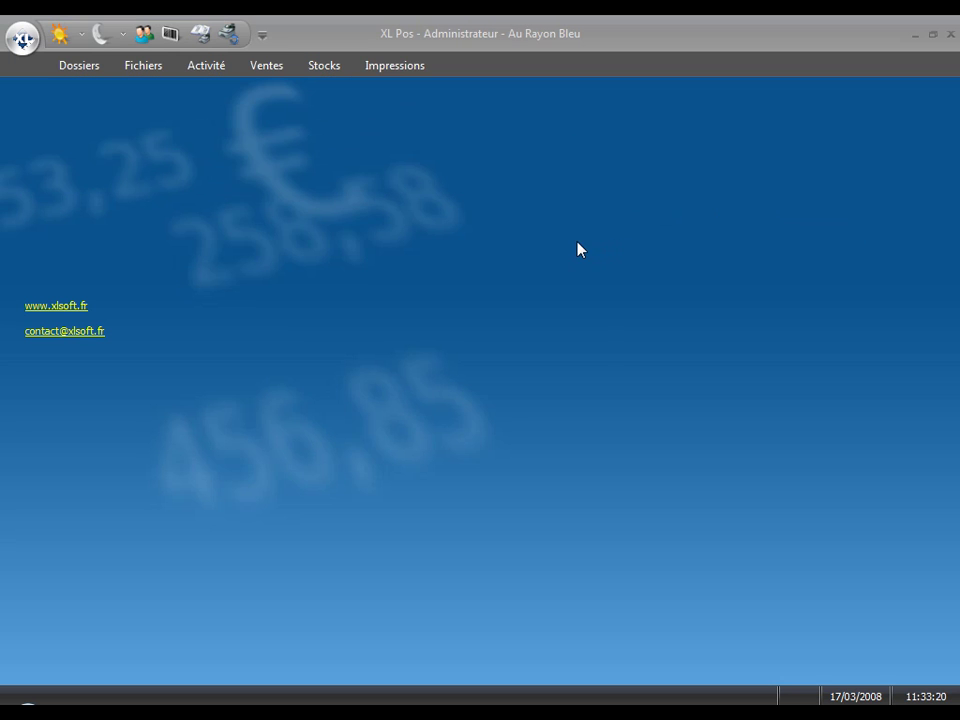